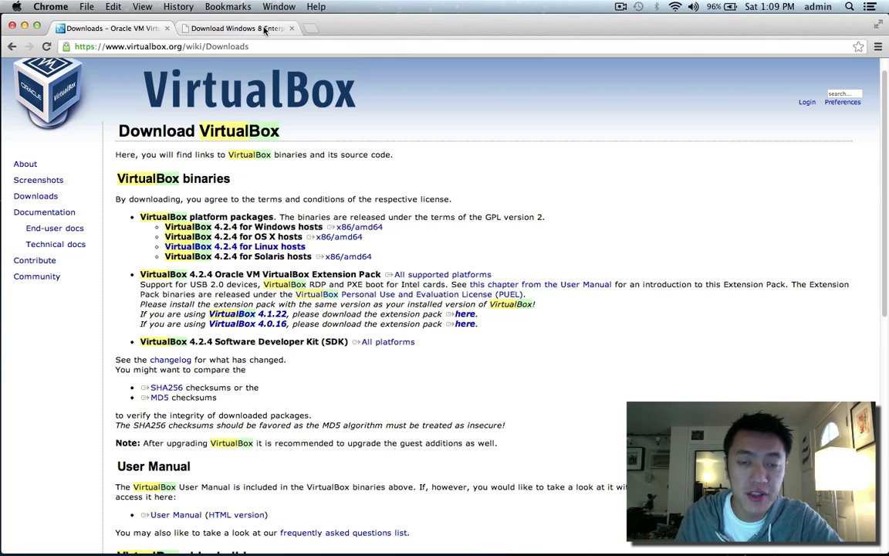
Switch to the 'Download Windows 8 Enterprise' tab to show the MSDN evaluation page.
left_click(265, 29)
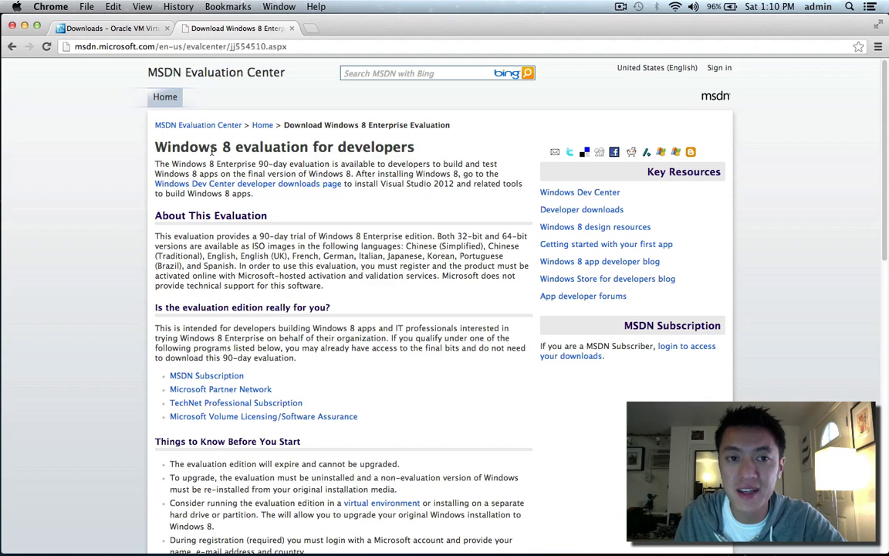
Scroll to 'Select the Version You Want to Download' and start the 32-bit download.
scroll(212, 151, "down", 5)
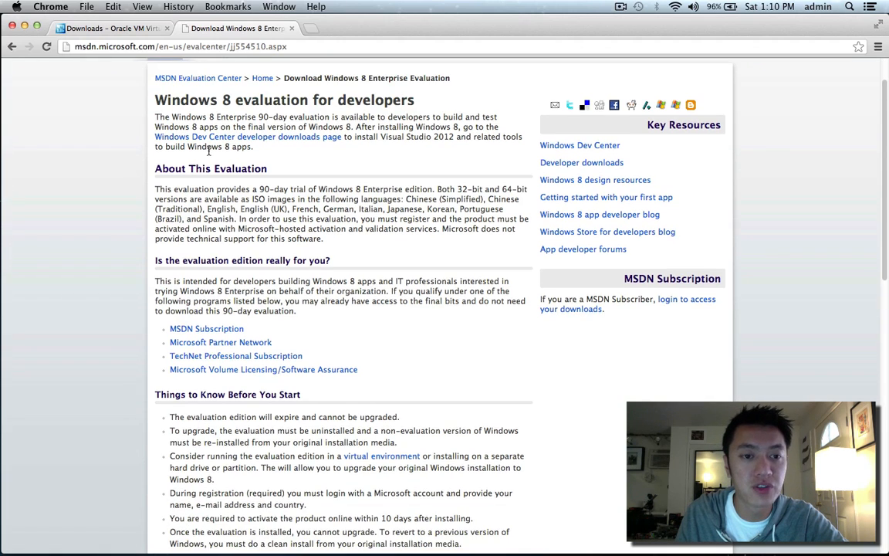
scroll(207, 151, "down", 10)
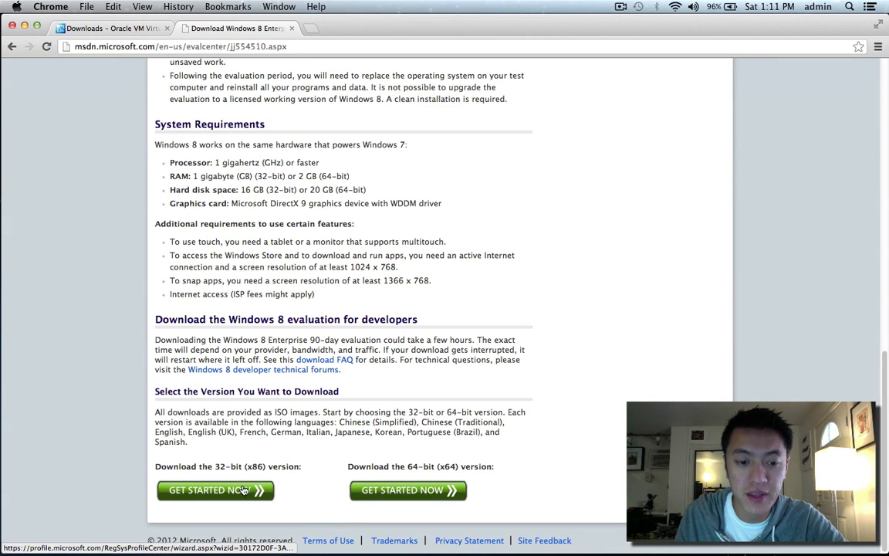
scroll(237, 494, "up", 15)
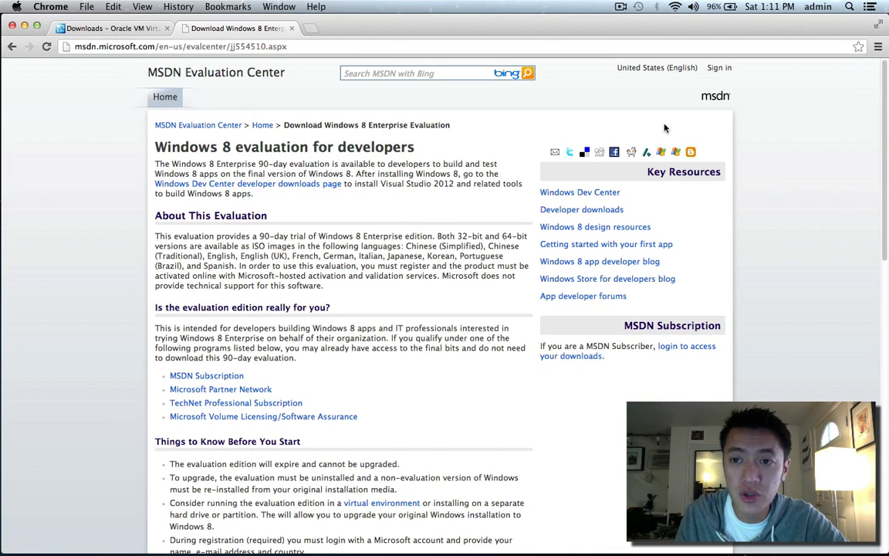
scroll(684, 88, "down", 15)
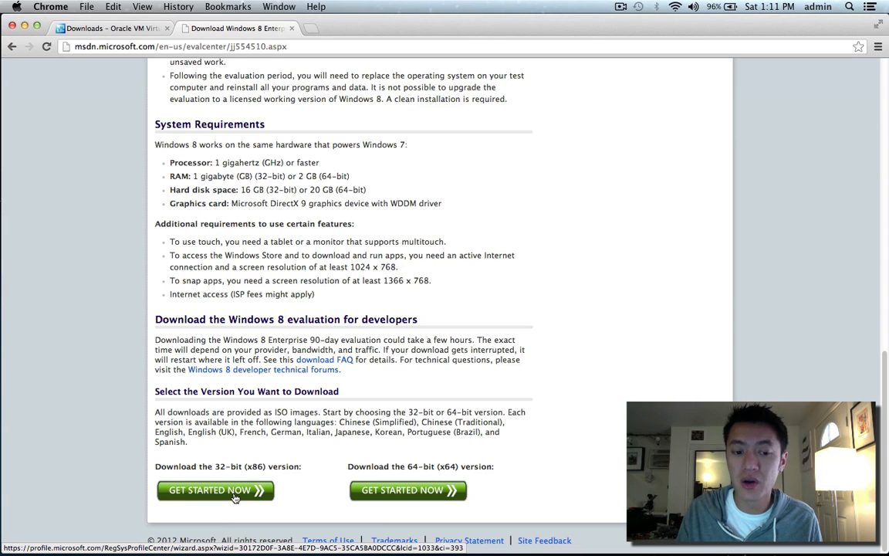
left_click(235, 494)
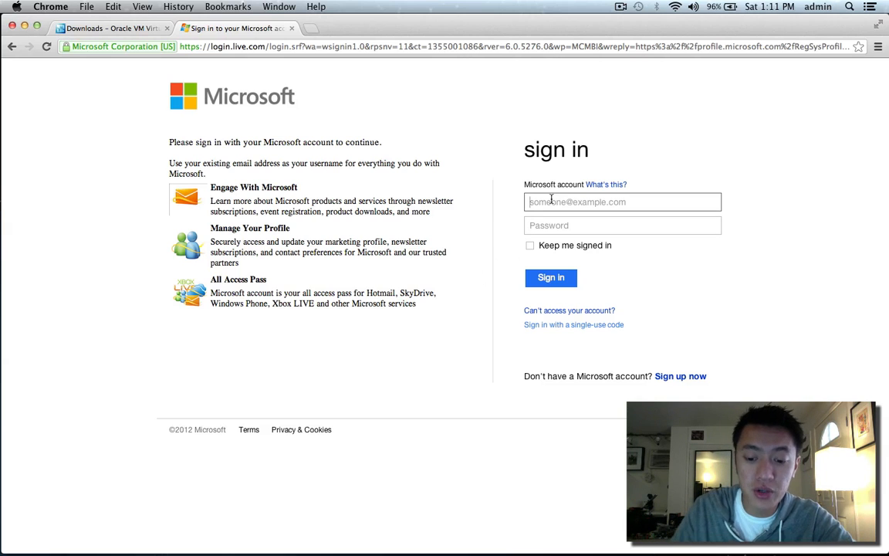
Sign in with the Microsoft account e-mail and password, then continue past the registration form.
type("john")
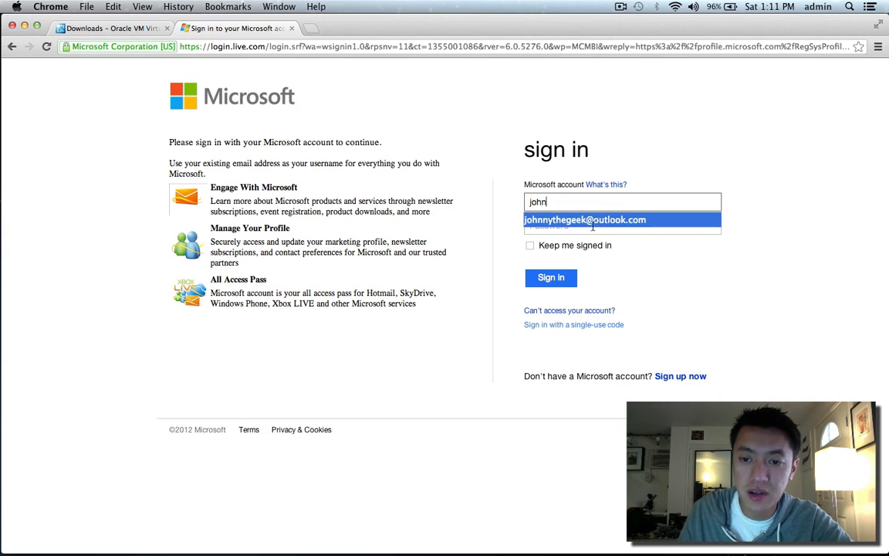
left_click(593, 221)
left_click(586, 227)
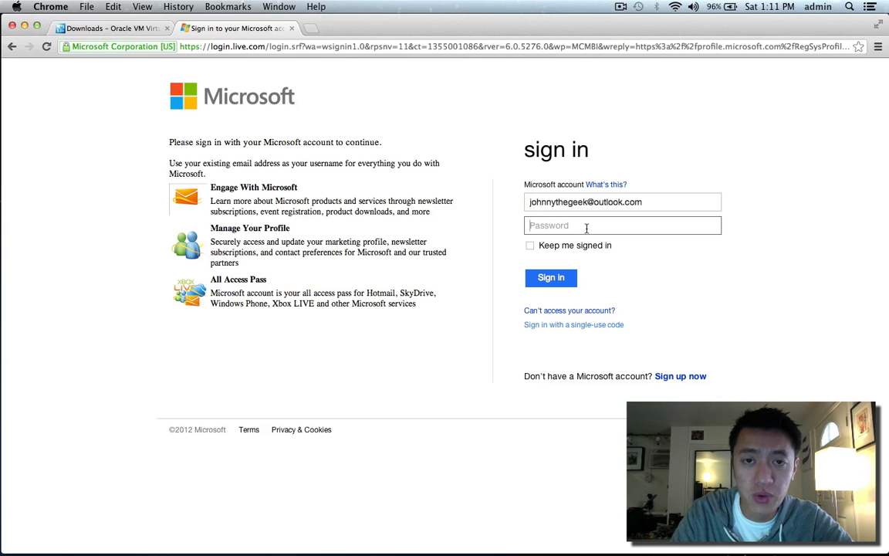
type("•••••••")
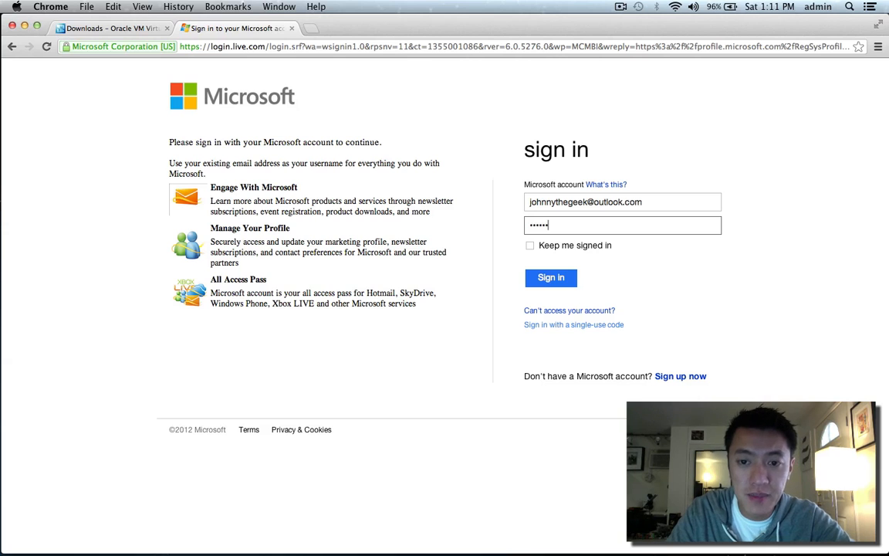
type("••••")
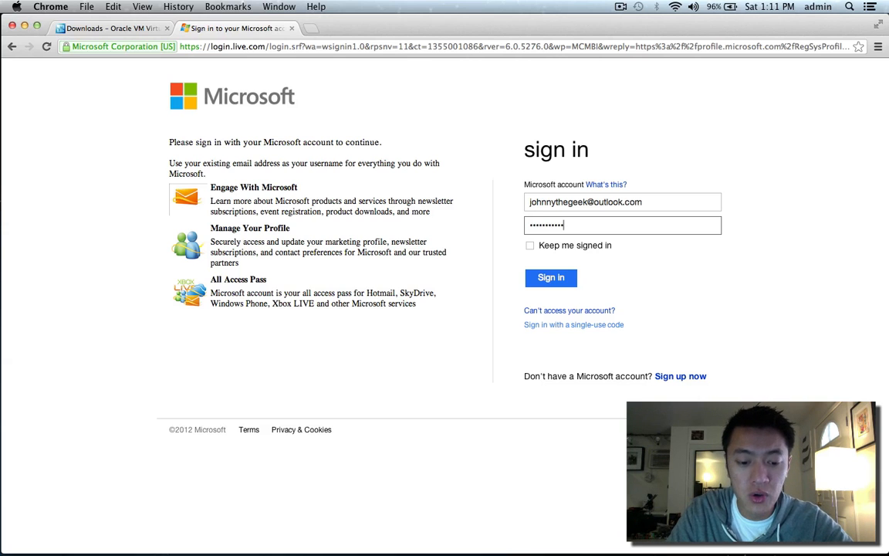
key("Return")
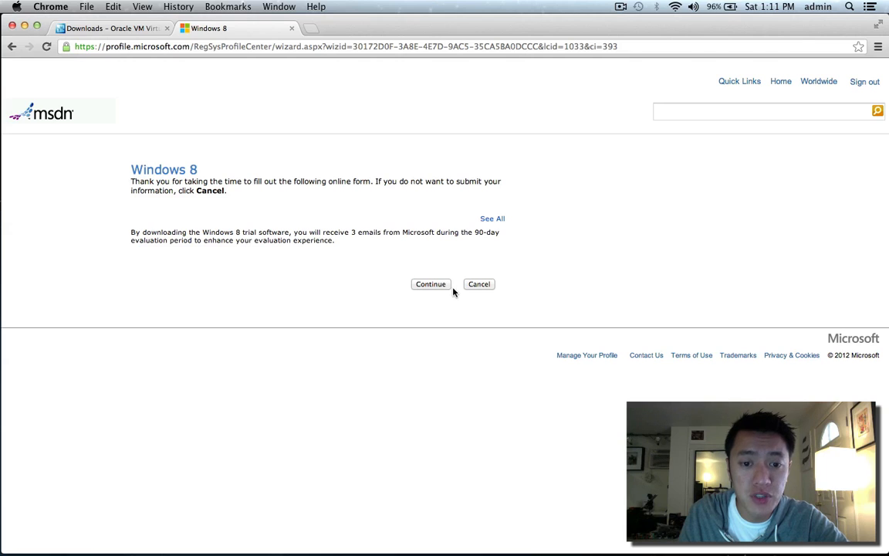
left_click(430, 284)
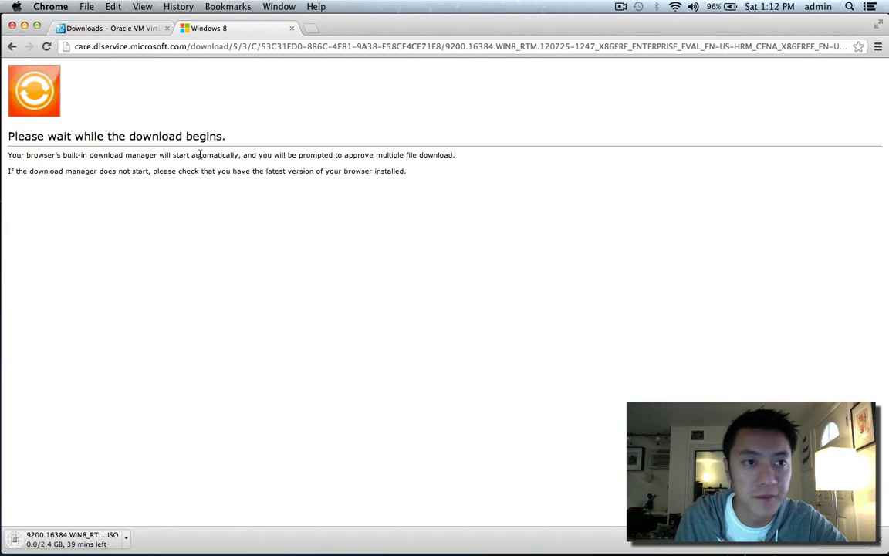
Download the VirtualBox 4.2.4 package for OS X hosts, keeping the dmg despite the warning.
left_click(103, 29)
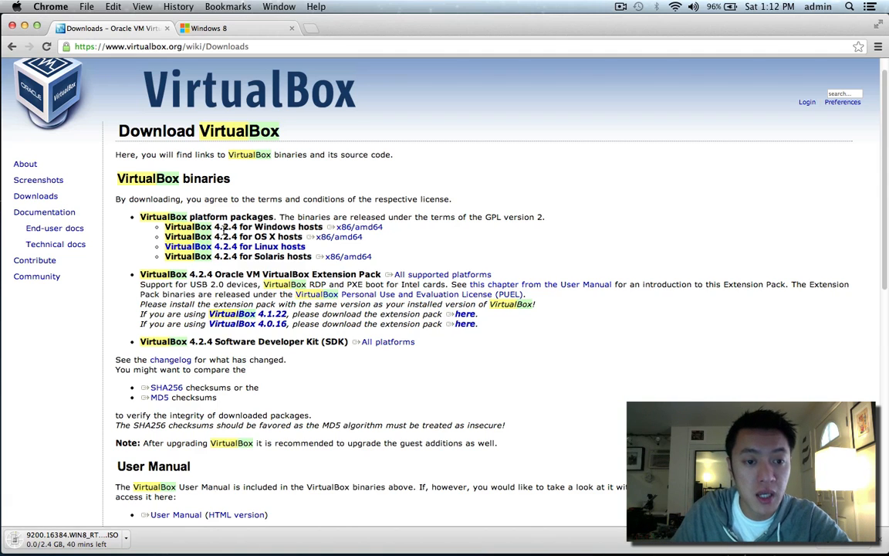
left_click(36, 196)
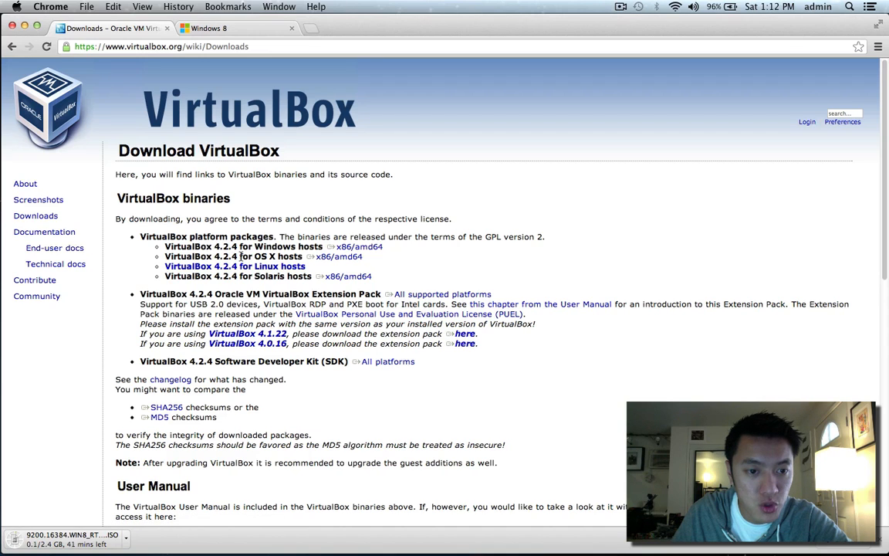
left_click(327, 258)
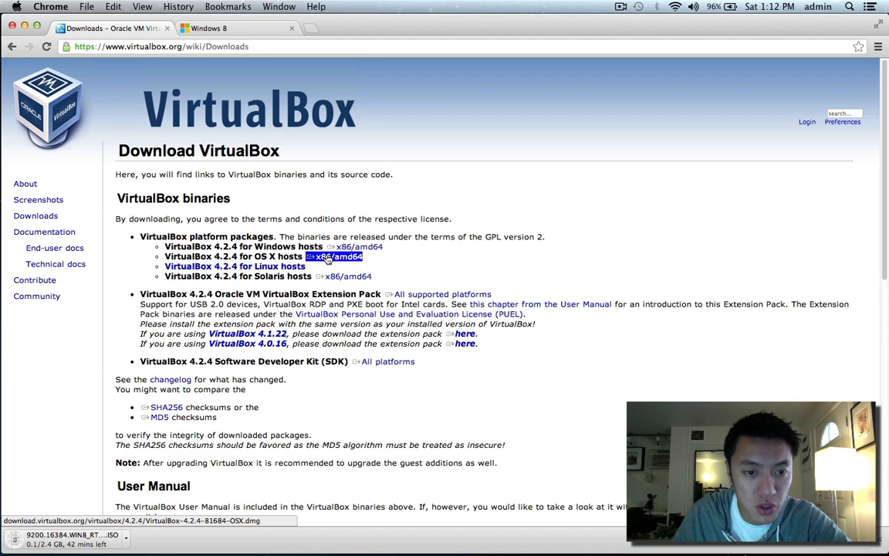
left_click_drag(214, 257, 236, 258)
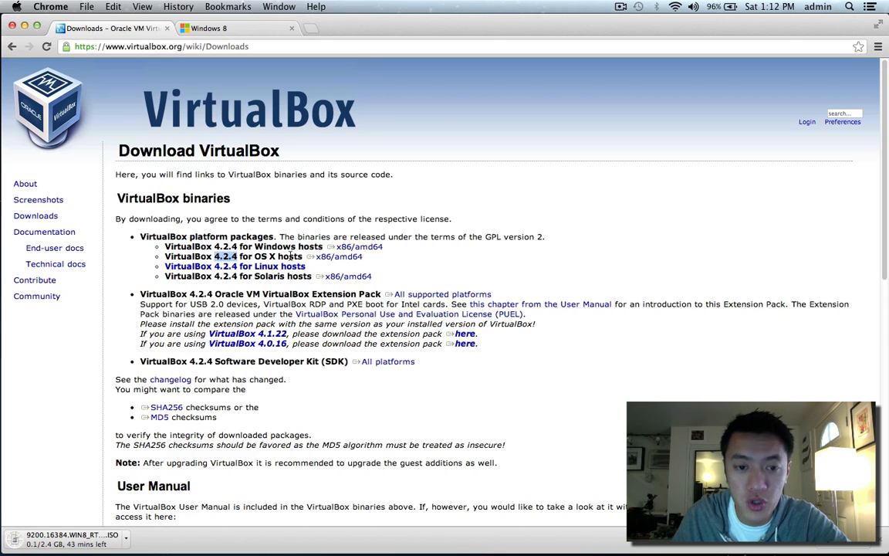
left_click(323, 260)
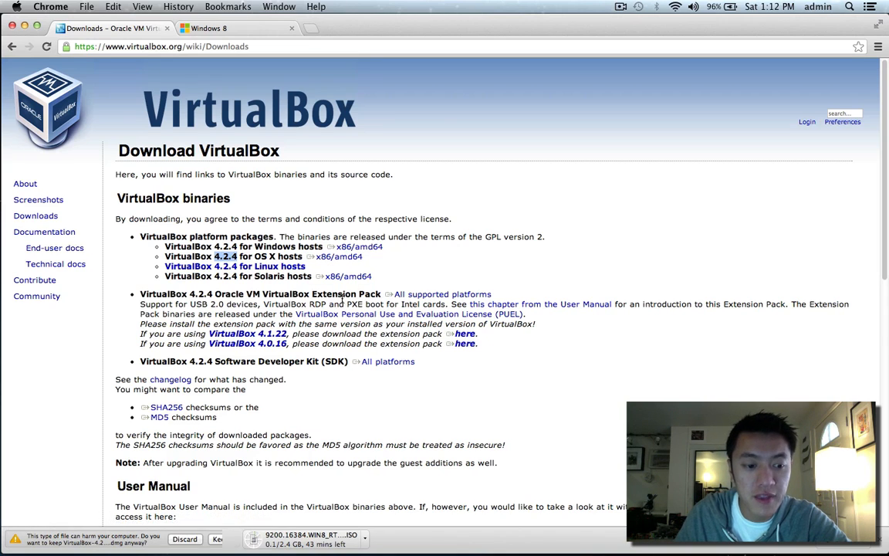
left_click(223, 539)
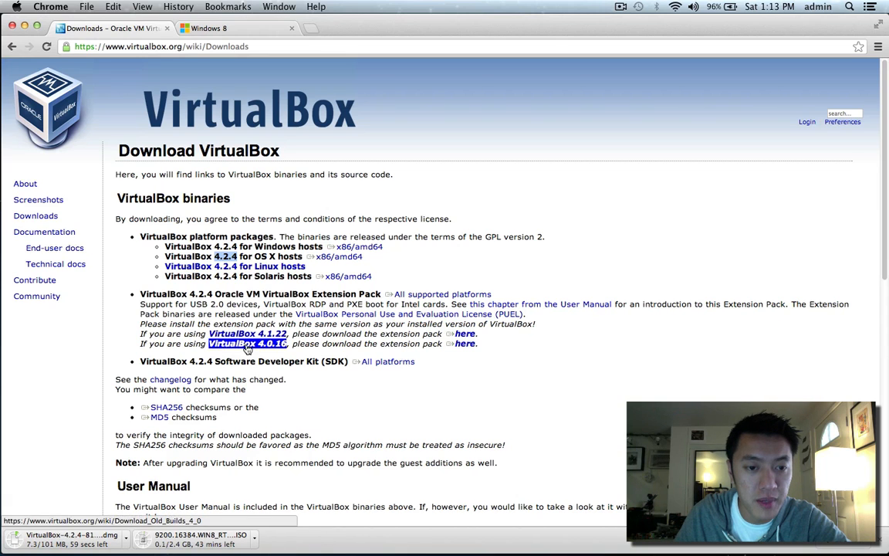
Download the VirtualBox 4.2.4 Extension Pack for all supported platforms.
scroll(233, 340, "down", 1)
scroll(233, 341, "down", 1)
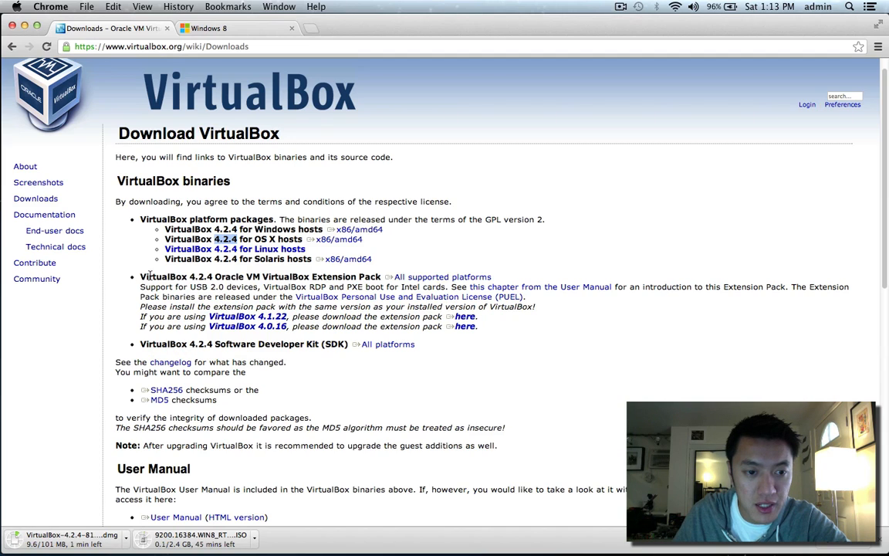
left_click_drag(141, 287, 440, 277)
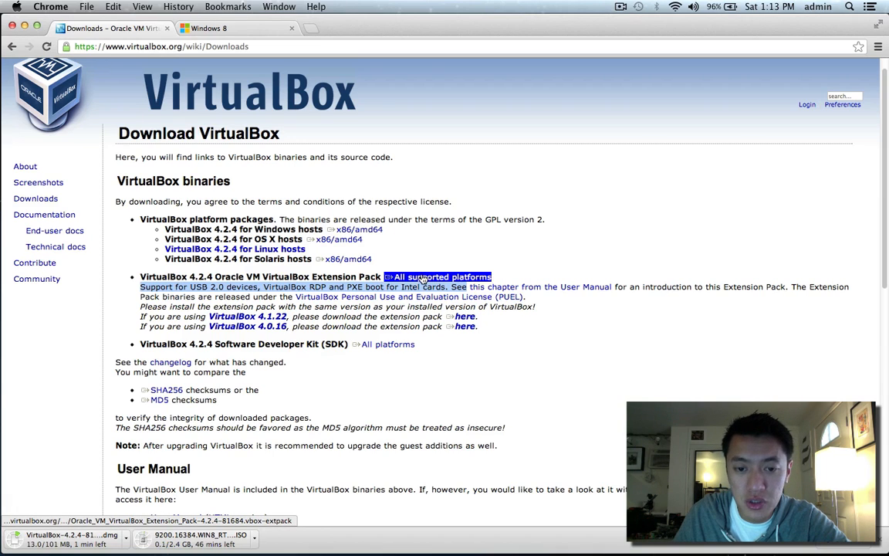
left_click(440, 277)
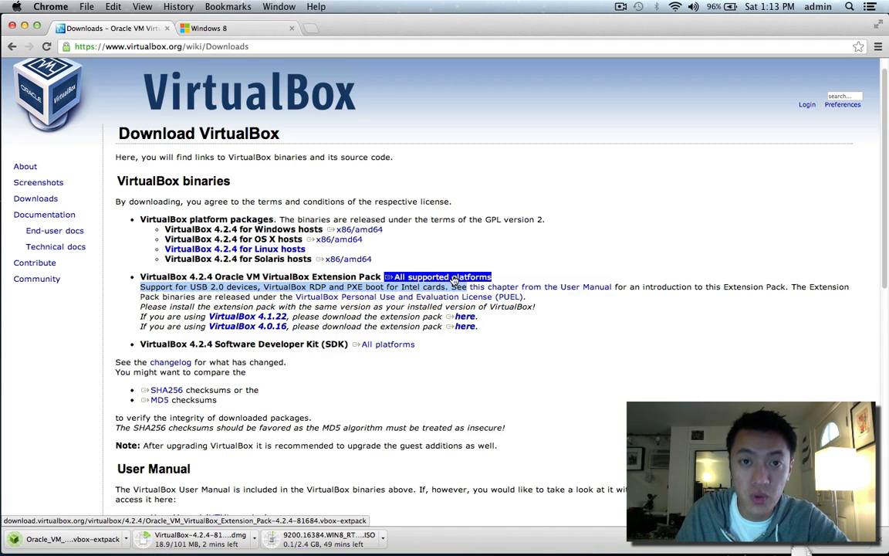
Arrange the downloaded files on the desktop and open VirtualBox-4.2.4-81684-OSX.dmg.
left_click(25, 27)
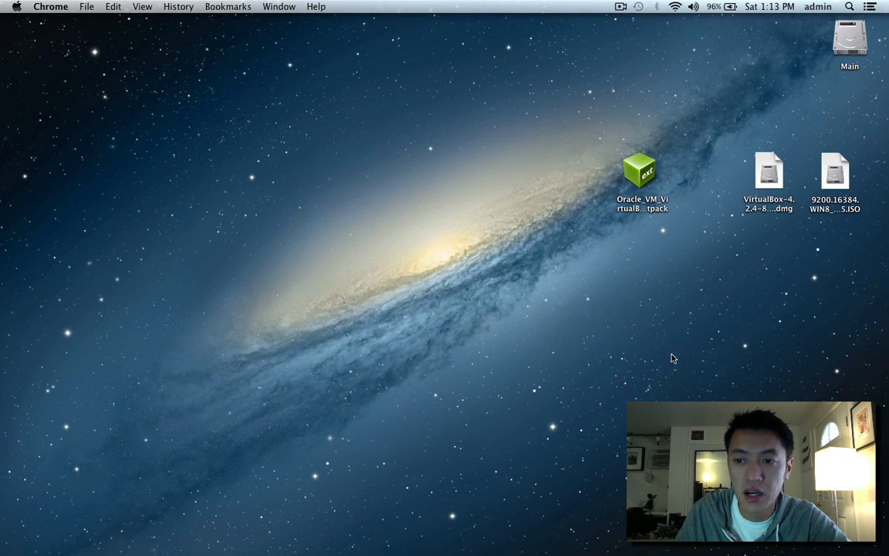
left_click_drag(770, 163, 610, 249)
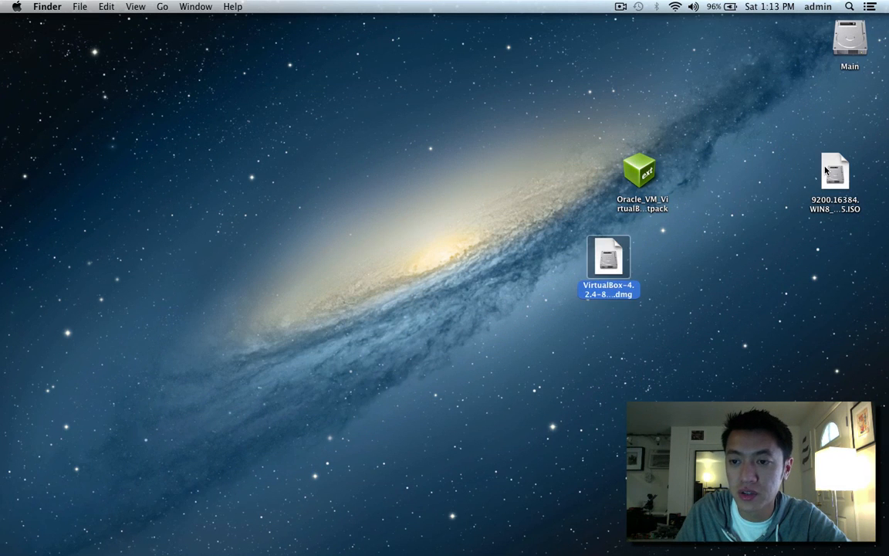
left_click_drag(832, 174, 643, 373)
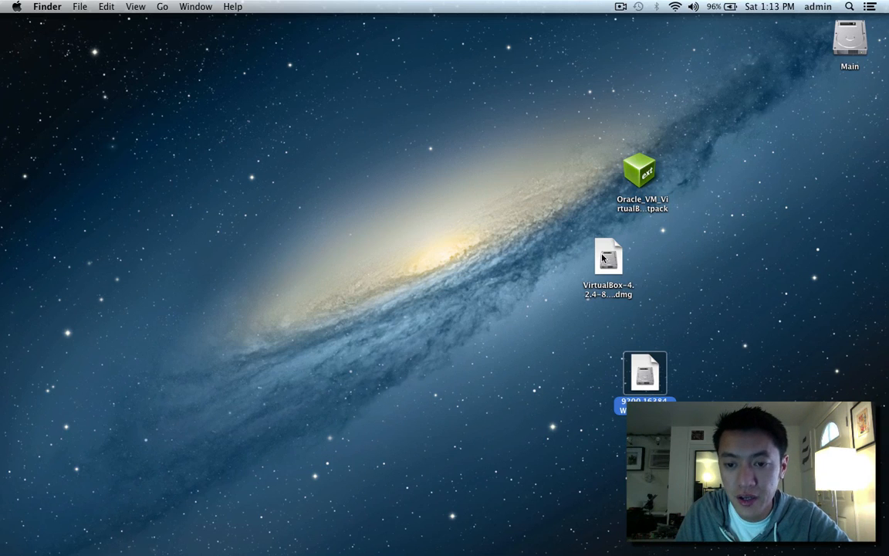
left_click_drag(606, 263, 574, 179)
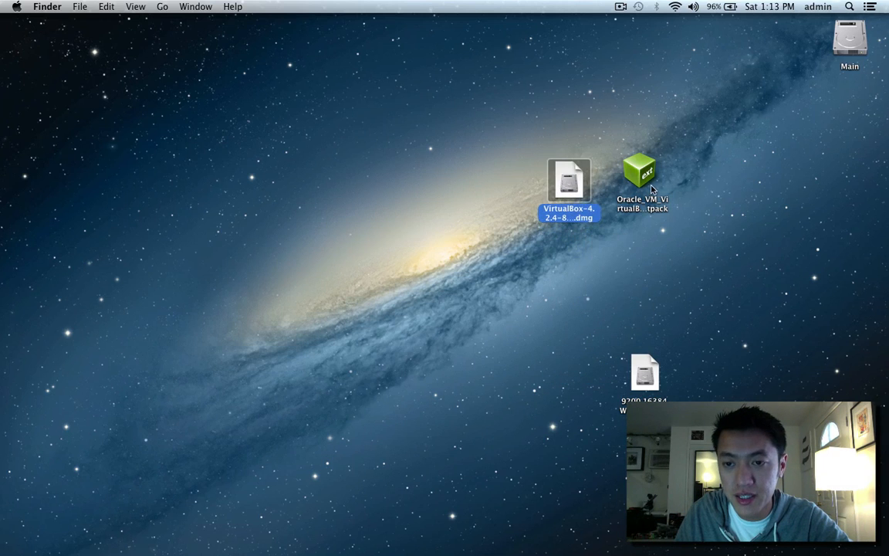
left_click(639, 174)
left_click(580, 182)
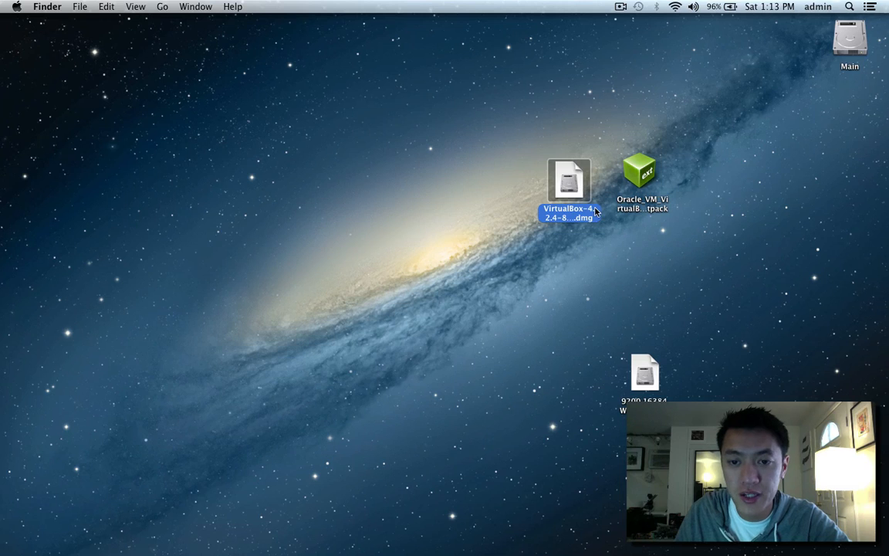
double_click(595, 212)
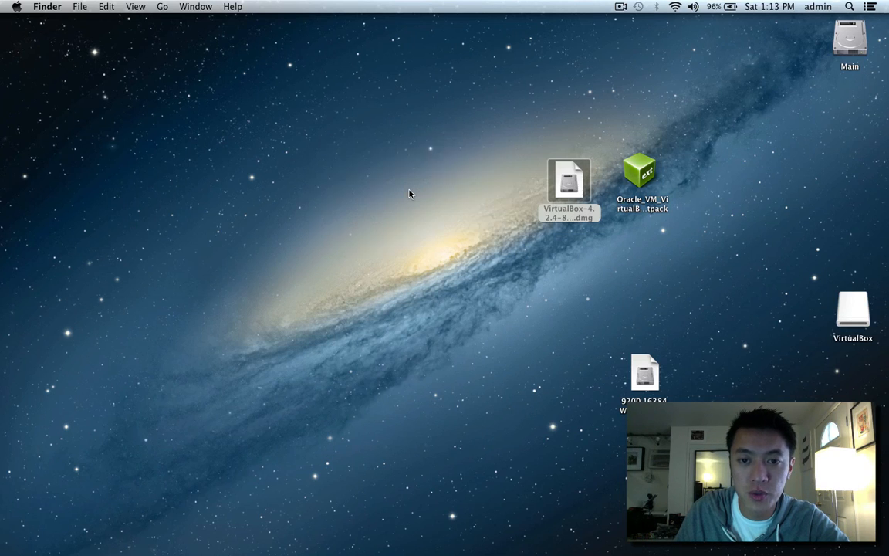
Run the VirtualBox package installer for all users, authorizing with the admin password.
double_click(162, 120)
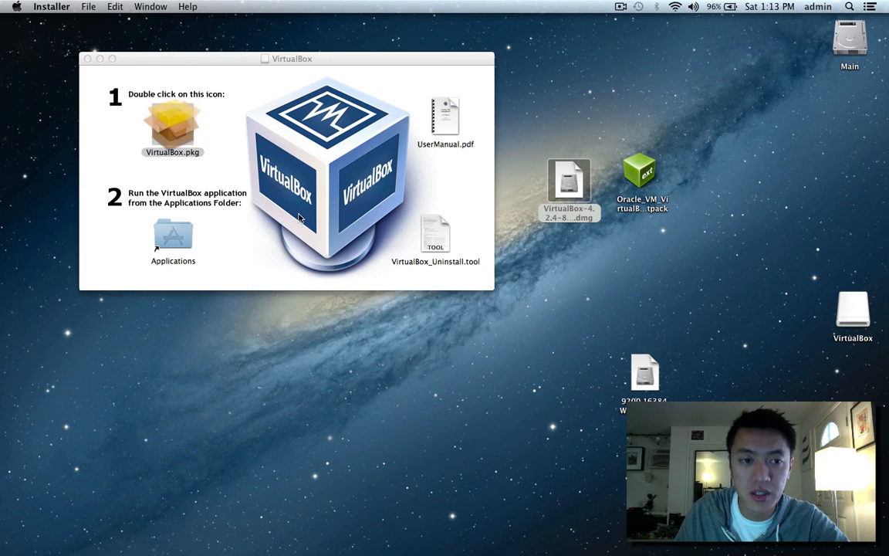
left_click(542, 201)
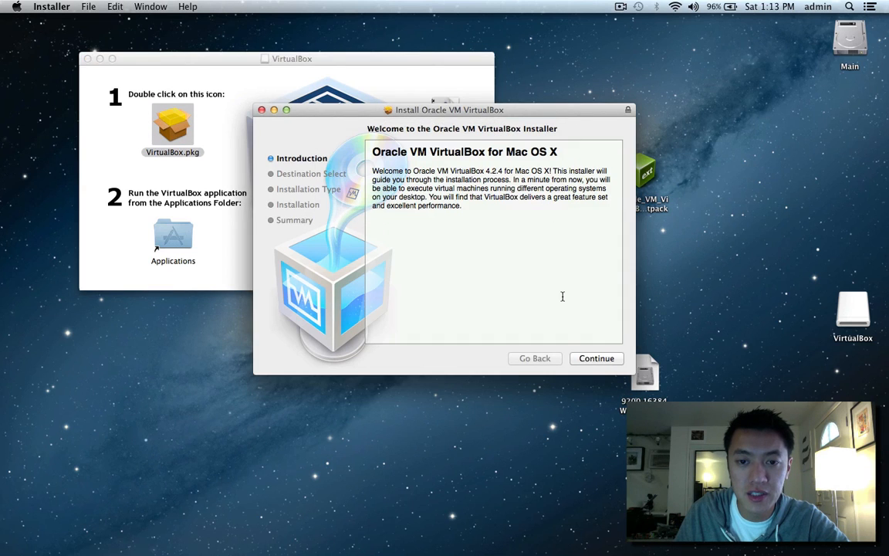
left_click(603, 358)
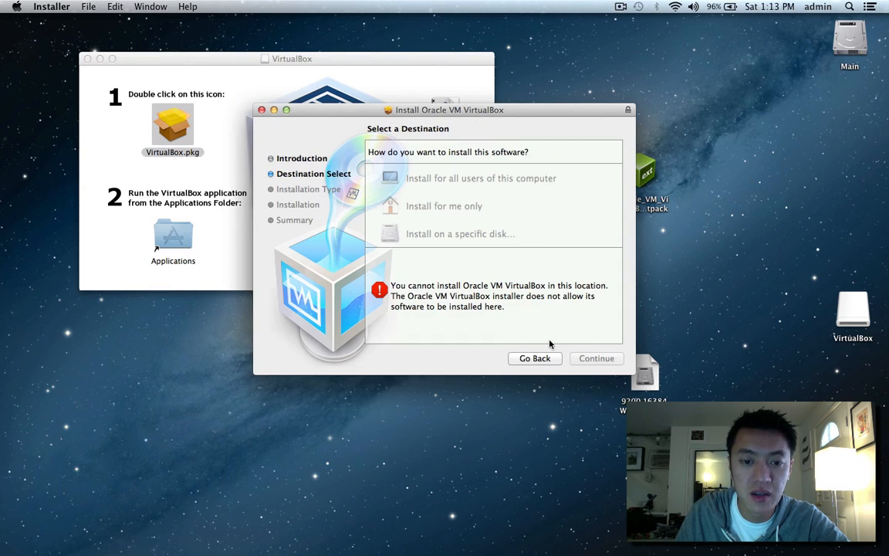
left_click(424, 179)
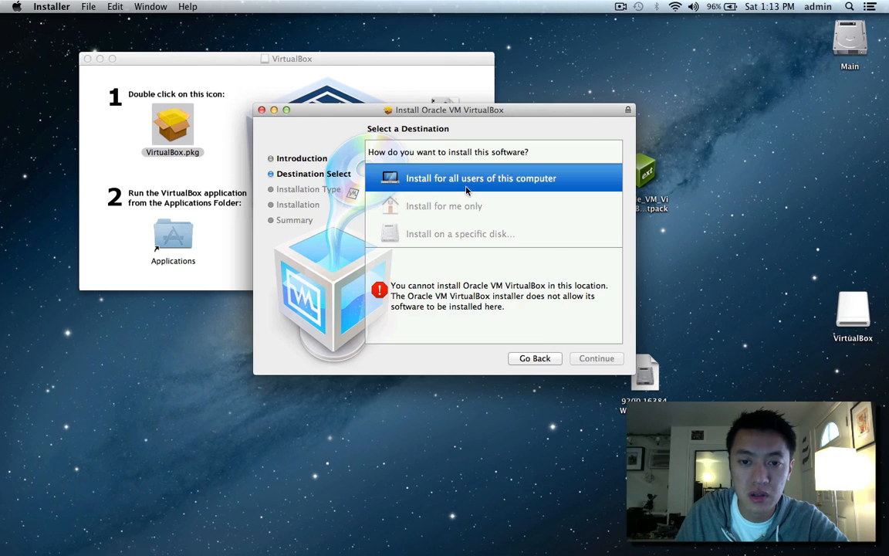
left_click(586, 359)
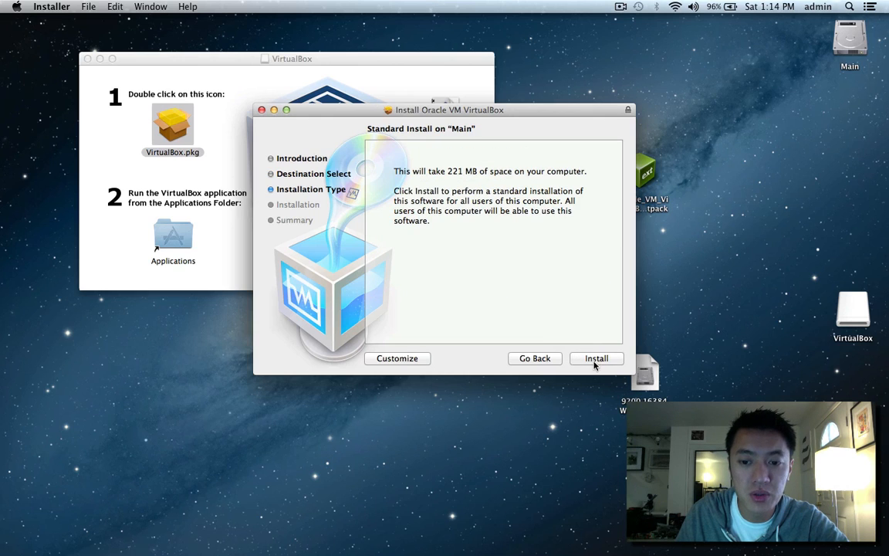
left_click(592, 360)
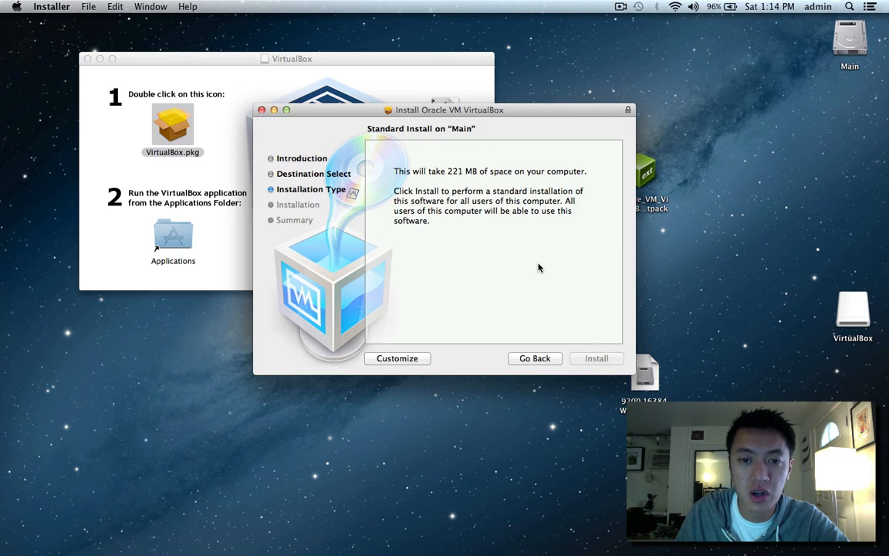
type("••••••••")
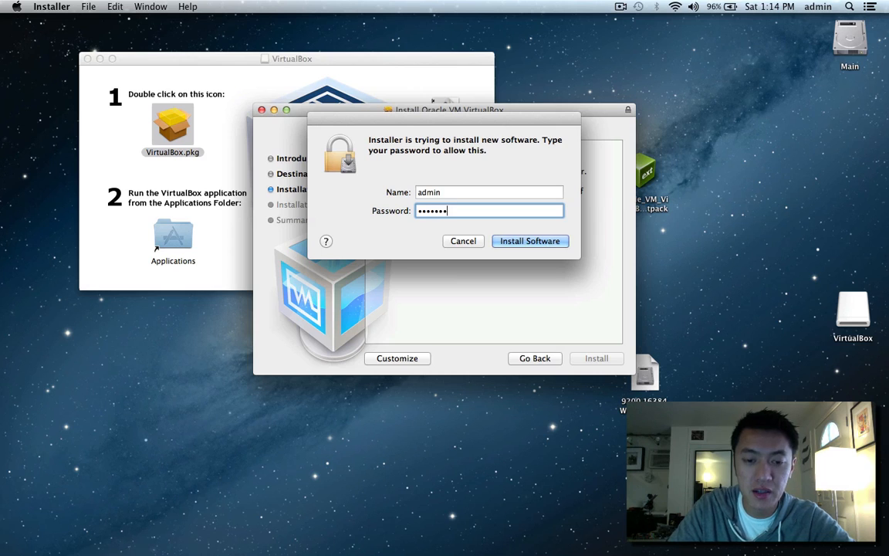
key("Return")
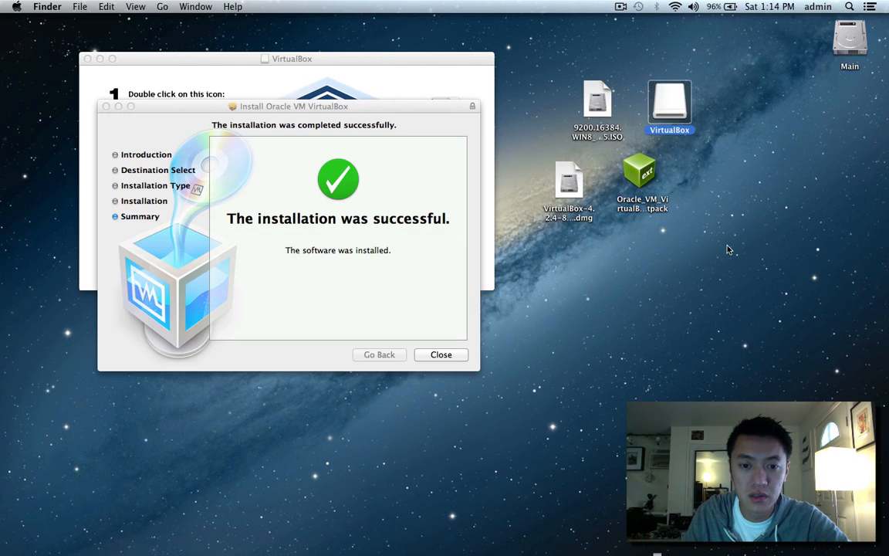
Close the installer and disk image window, then launch VirtualBox by searching 'virt' in Spotlight.
left_click(434, 357)
left_click(88, 59)
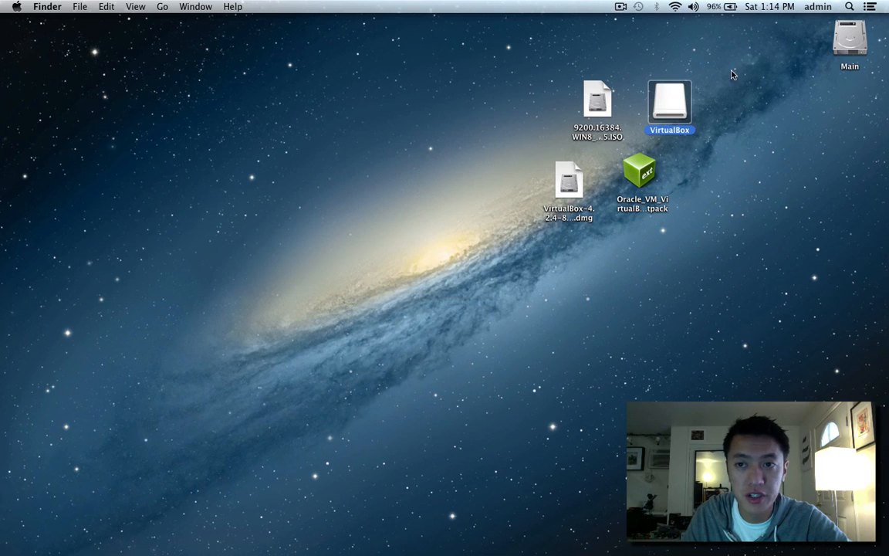
left_click(848, 6)
type("virt")
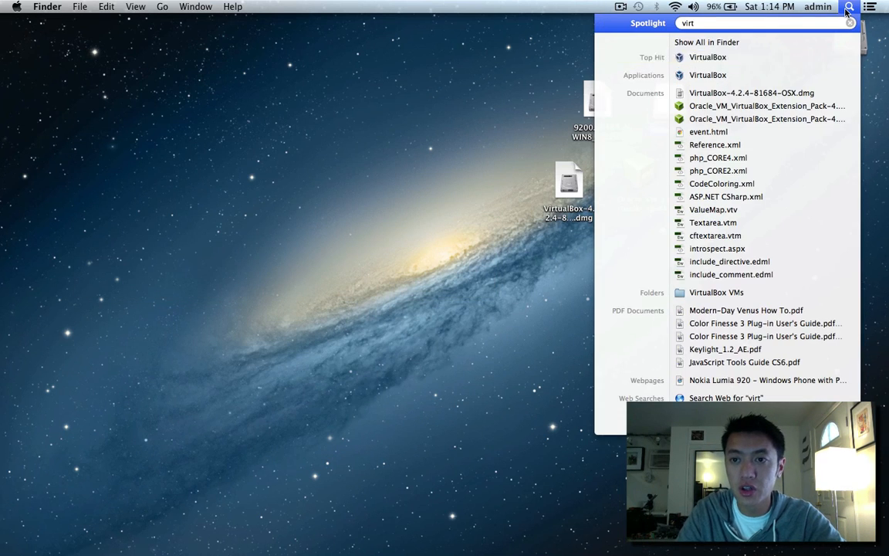
left_click(848, 7)
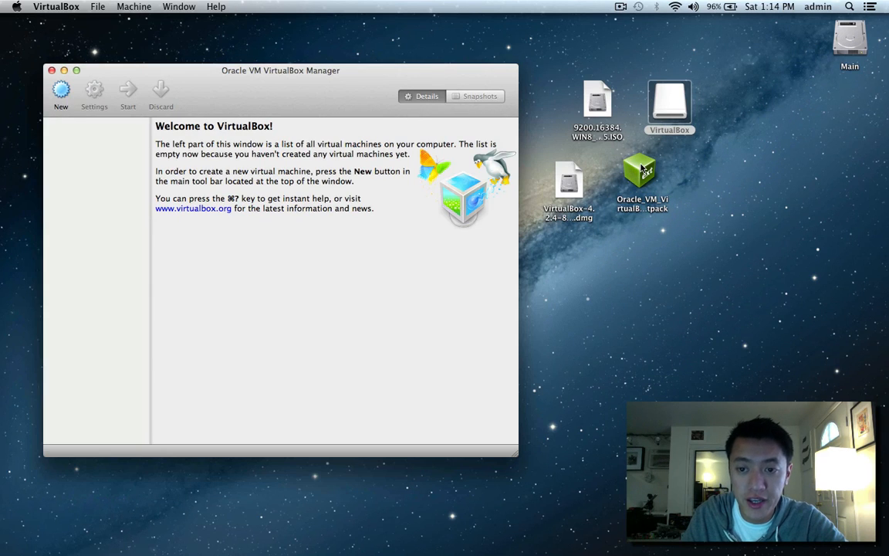
left_click(642, 171)
Install the extension pack file, accepting the license and authorizing with the admin password.
double_click(640, 176)
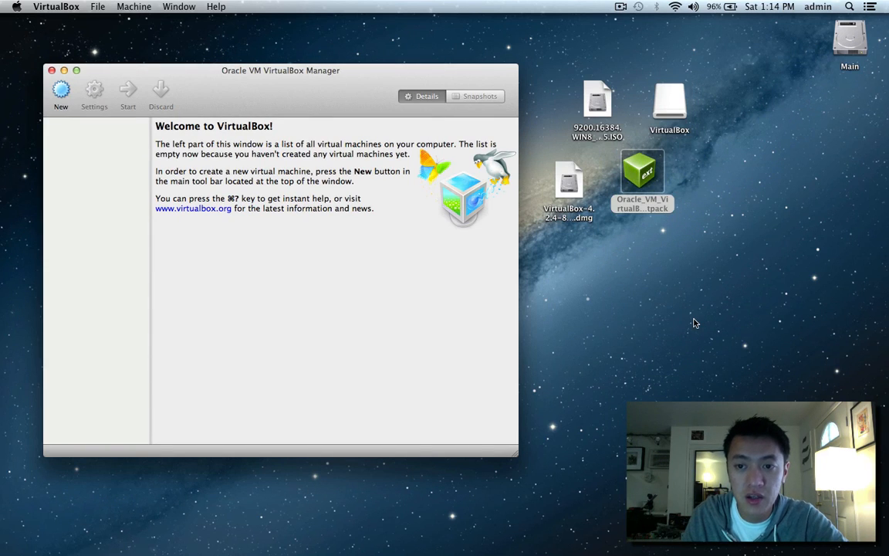
left_click(311, 245)
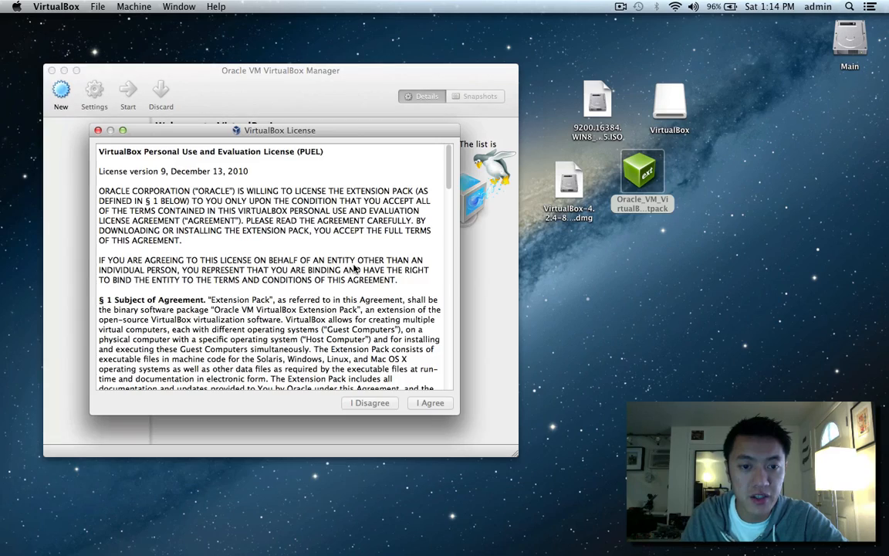
scroll(432, 216, "down", 20)
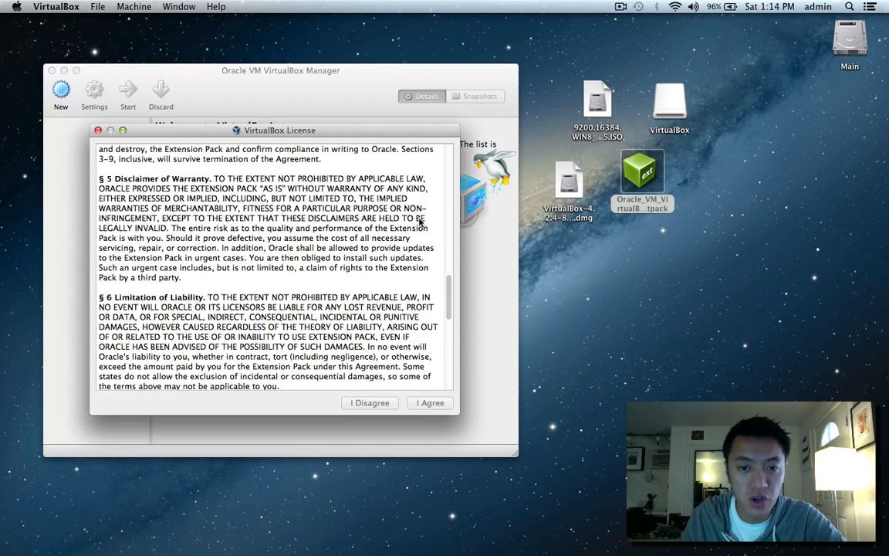
left_click(430, 403)
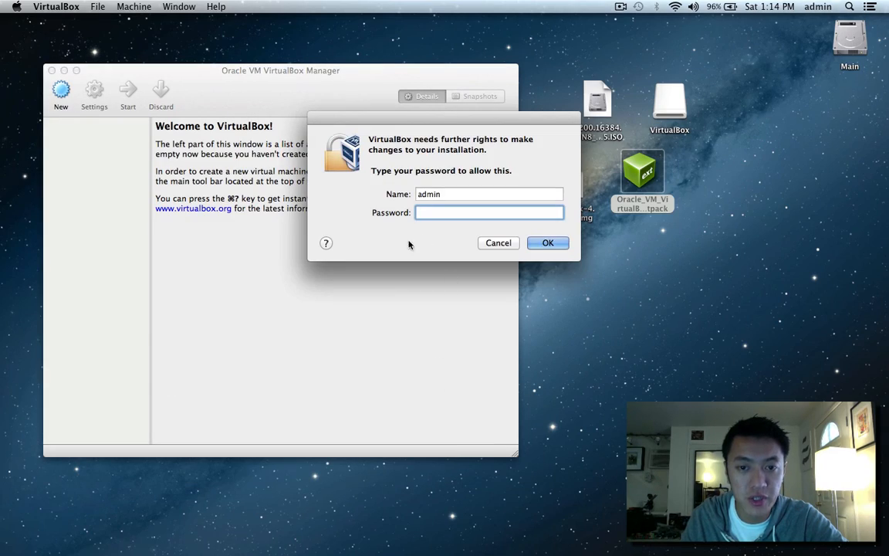
type("•••••••")
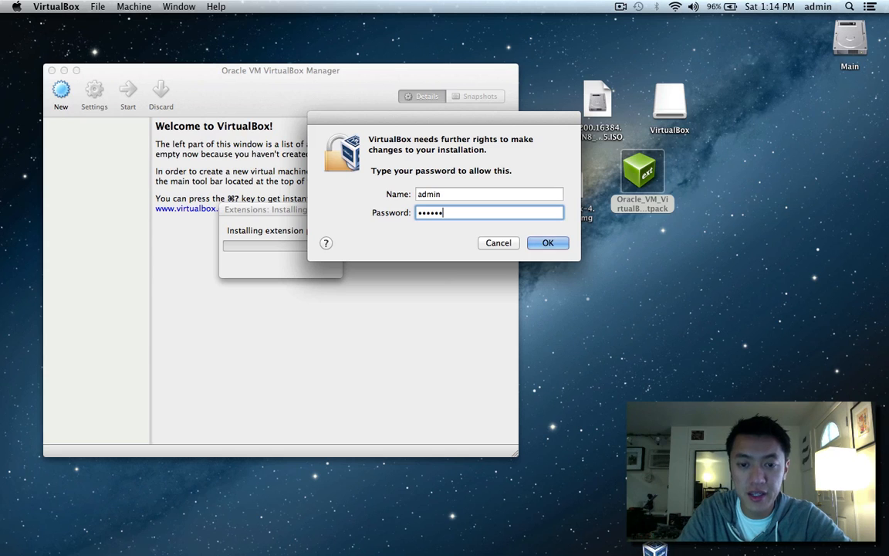
key("BackSpace")
key("BackSpace")
key("BackSpace")
key("BackSpace")
key("BackSpace")
key("BackSpace")
key("BackSpace")
type("•••••••")
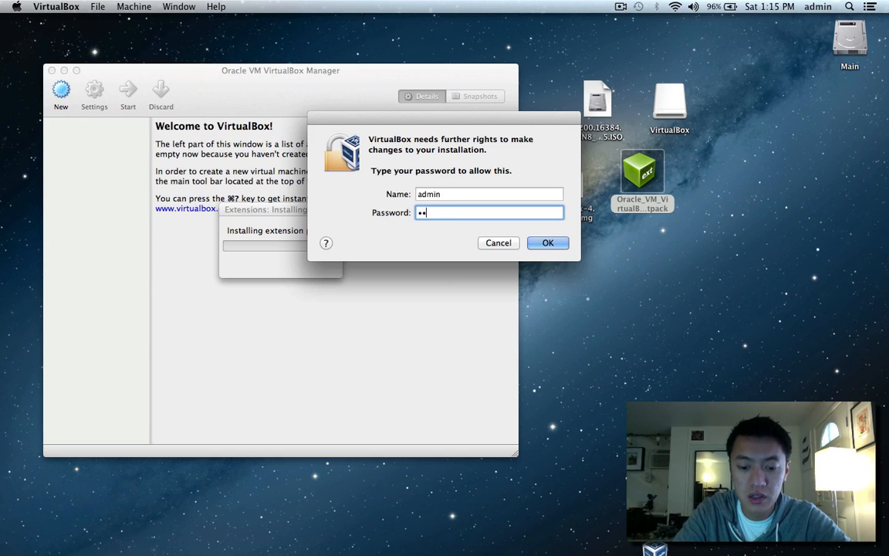
key("Return")
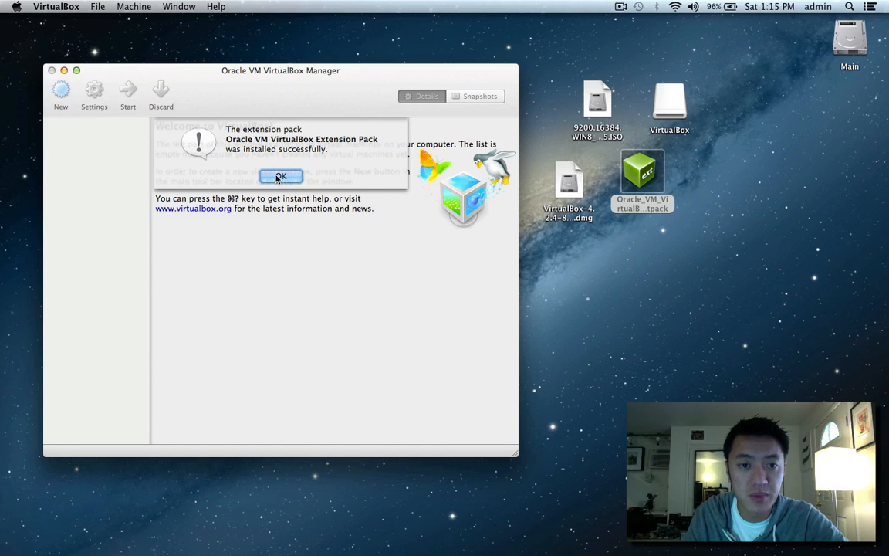
left_click(280, 175)
left_click_drag(301, 102, 319, 84)
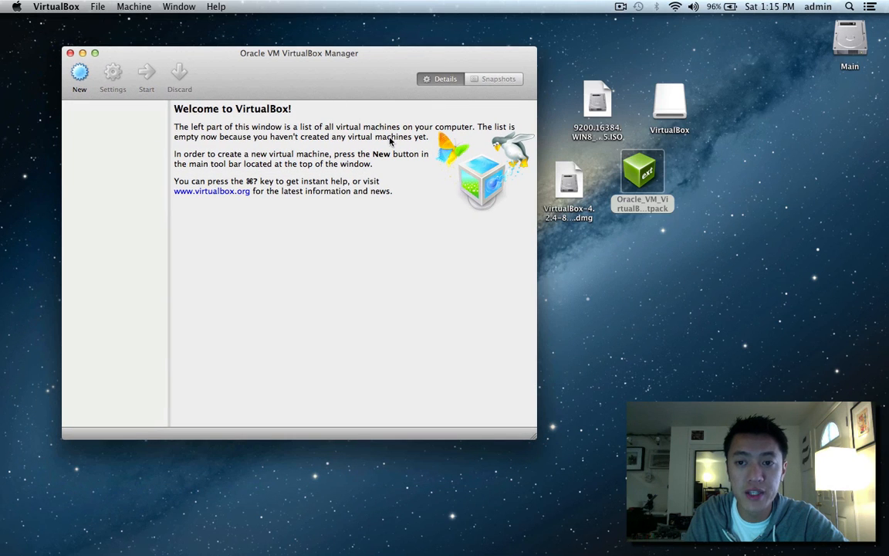
left_click_drag(369, 69, 325, 48)
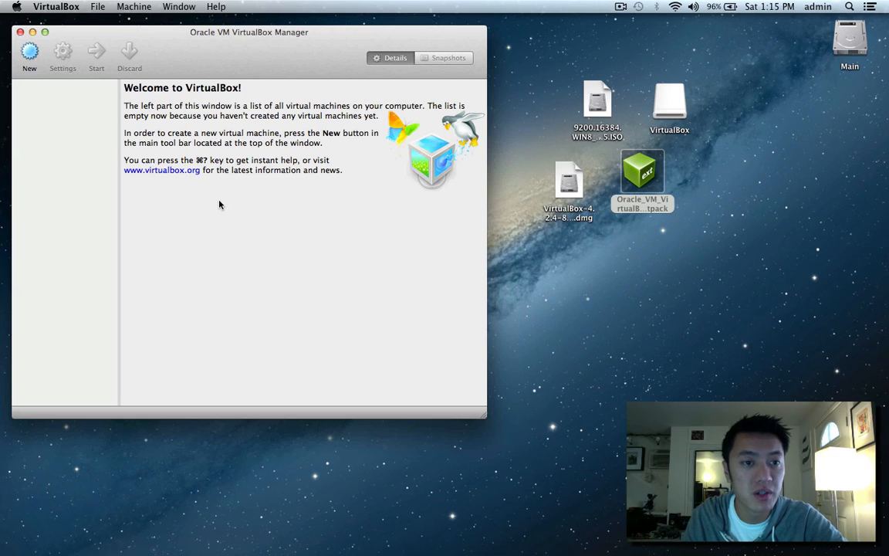
Create a new VM named 'Windows 8' and raise its memory to 2048 MB.
left_click(28, 52)
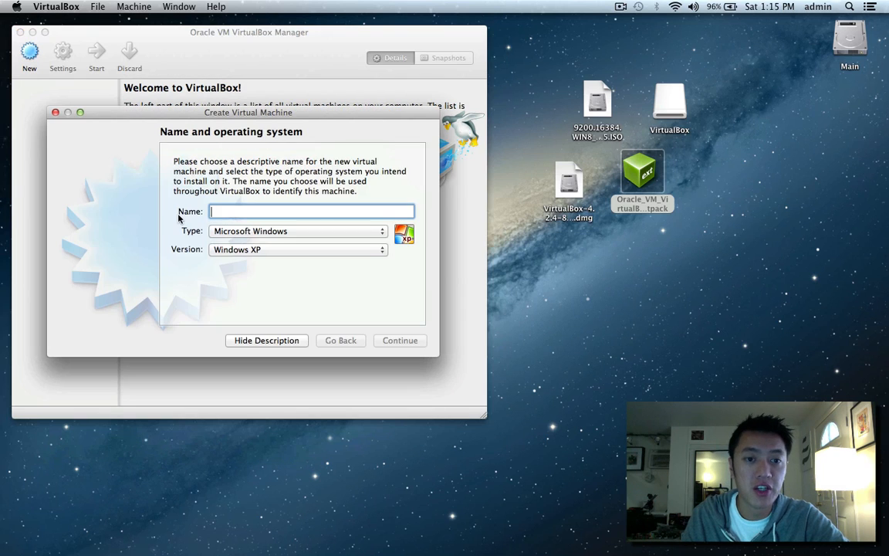
type("Windows 8")
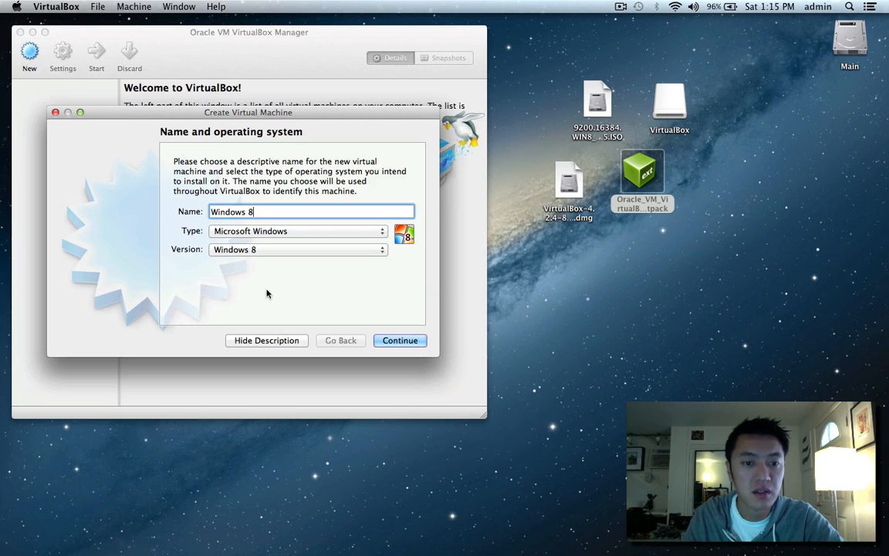
left_click(400, 340)
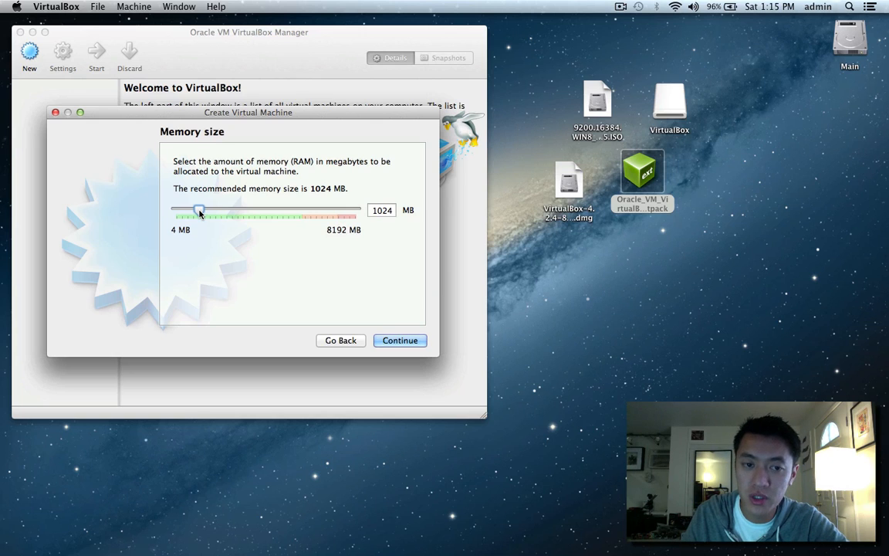
left_click_drag(311, 189, 333, 185)
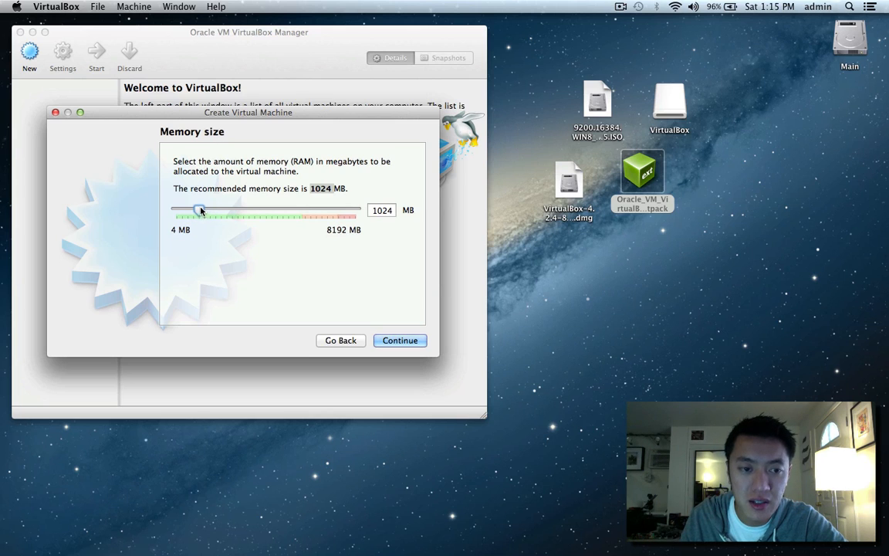
left_click_drag(200, 210, 221, 215)
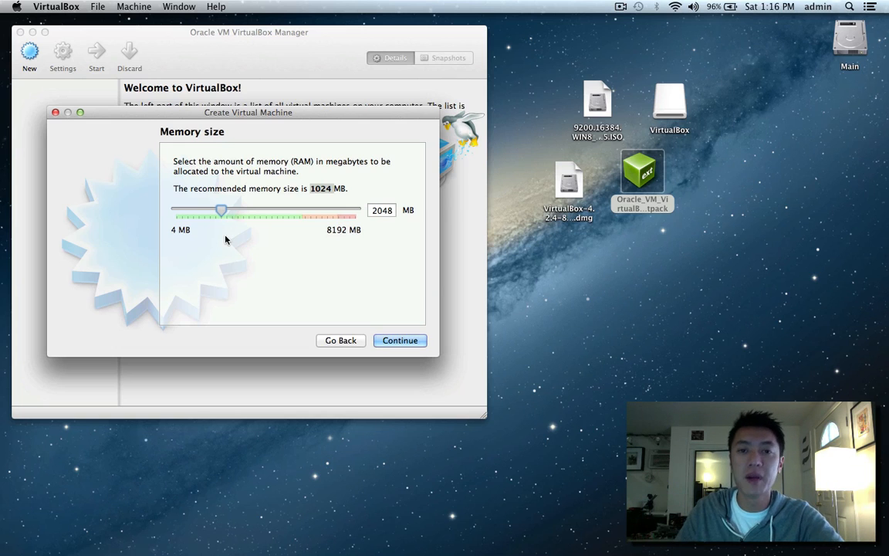
left_click(399, 342)
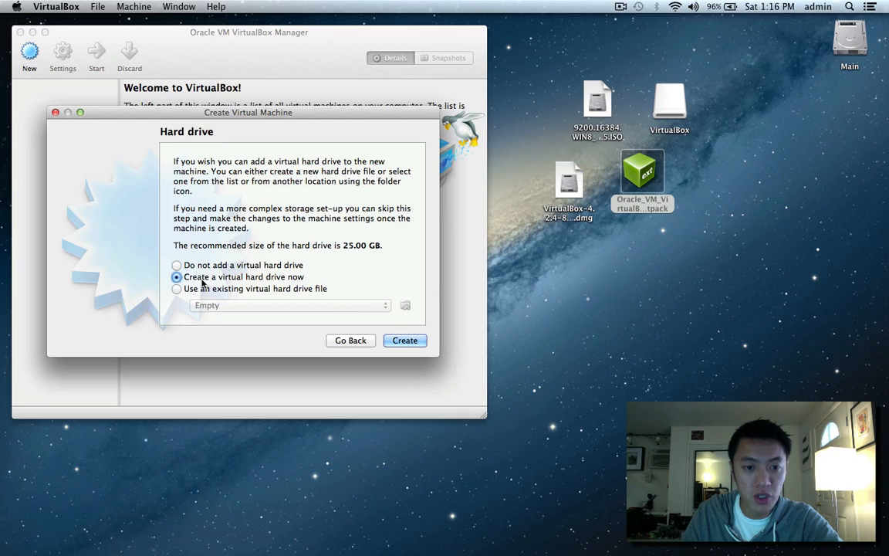
Choose a new VDI hard drive with dynamic allocation, keeping the 25.00 GB default size.
left_click(405, 340)
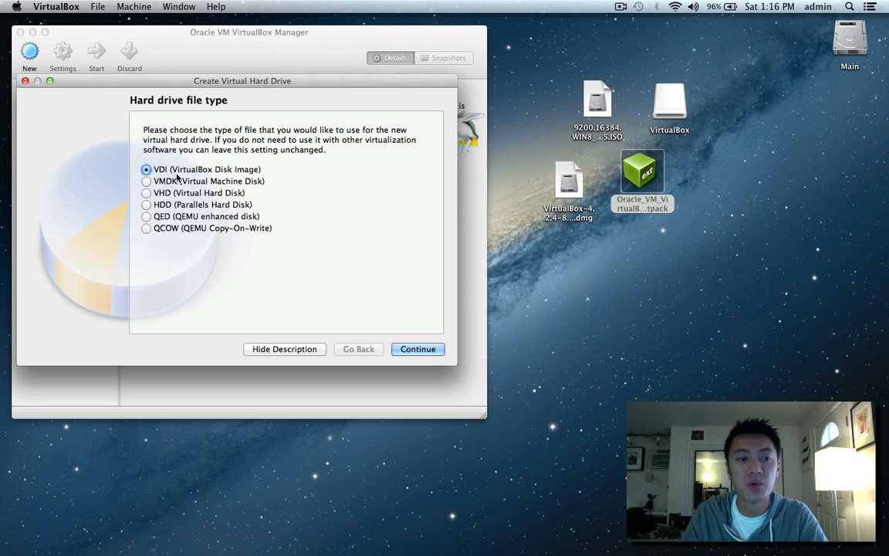
left_click(420, 352)
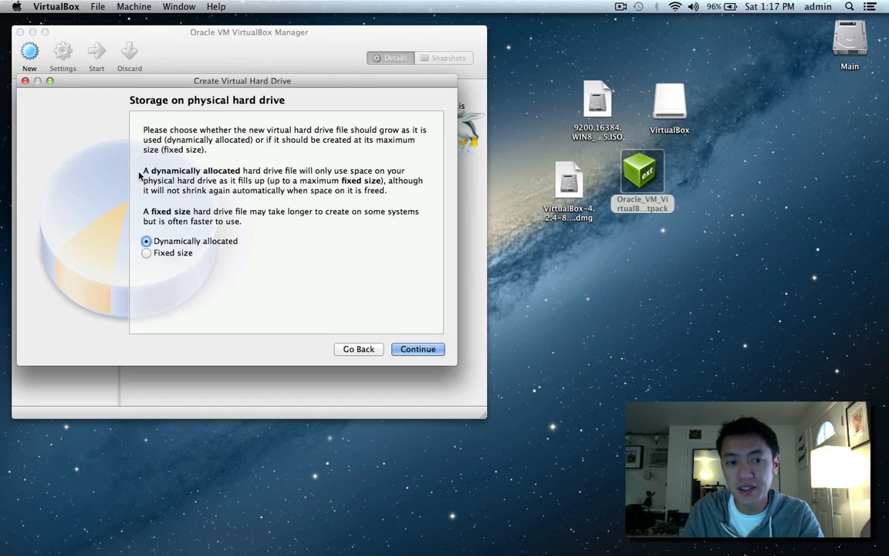
left_click_drag(143, 171, 288, 202)
left_click(232, 182)
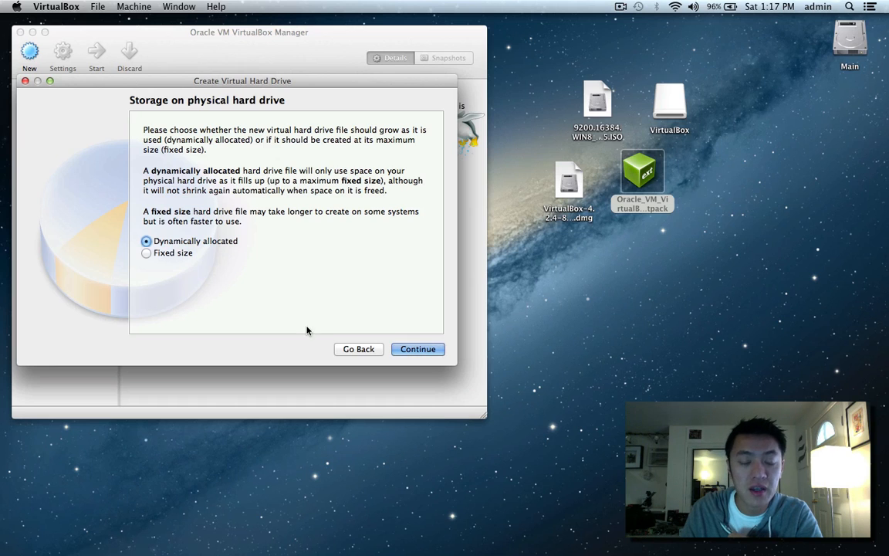
left_click(411, 347)
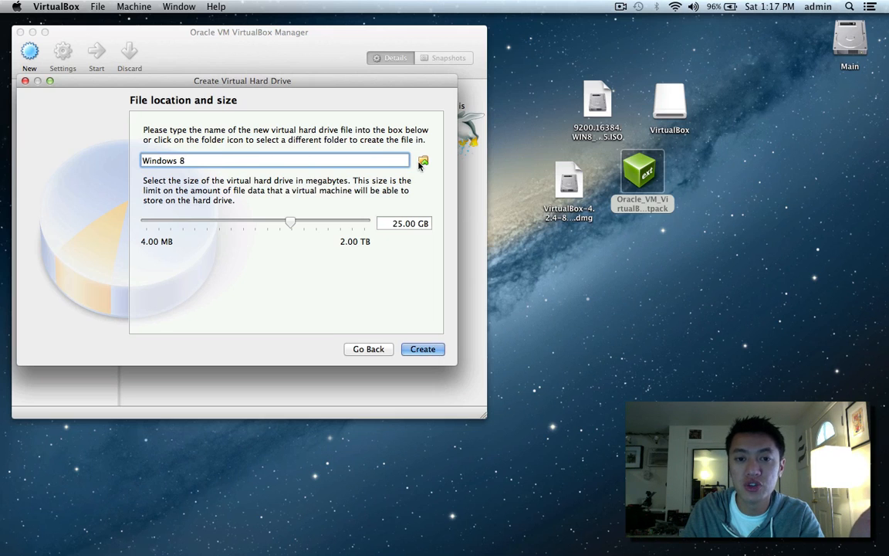
Browse Main > Users > home > VirtualBox VMs > Windows 8 in Finder, then return to the virtual drive setup.
double_click(850, 42)
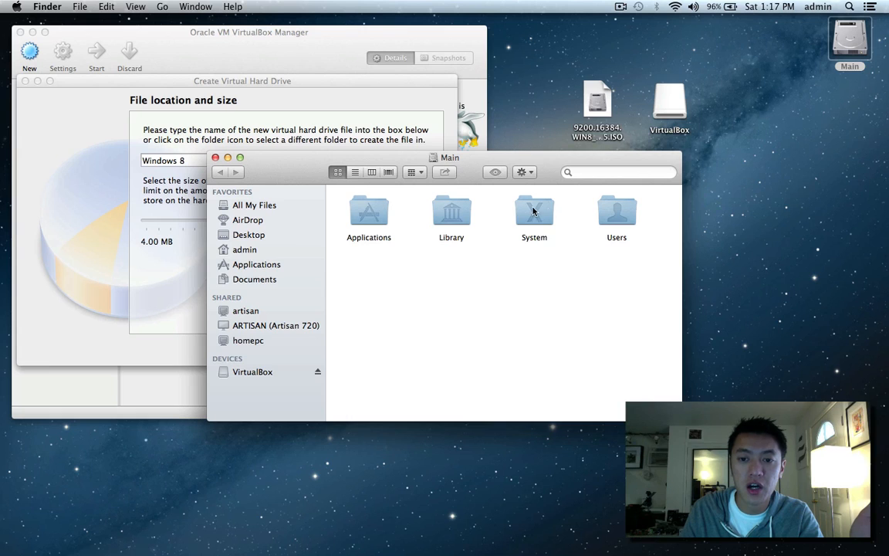
double_click(616, 213)
double_click(365, 207)
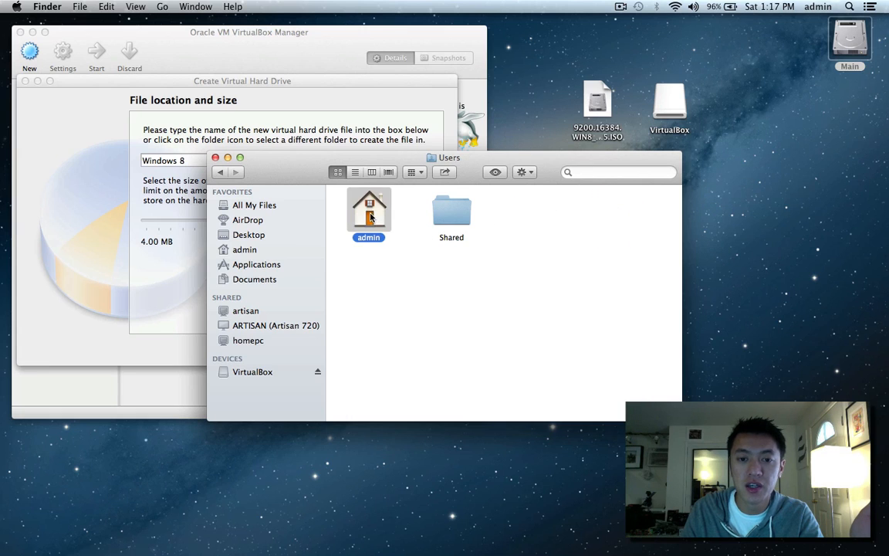
left_click(454, 357)
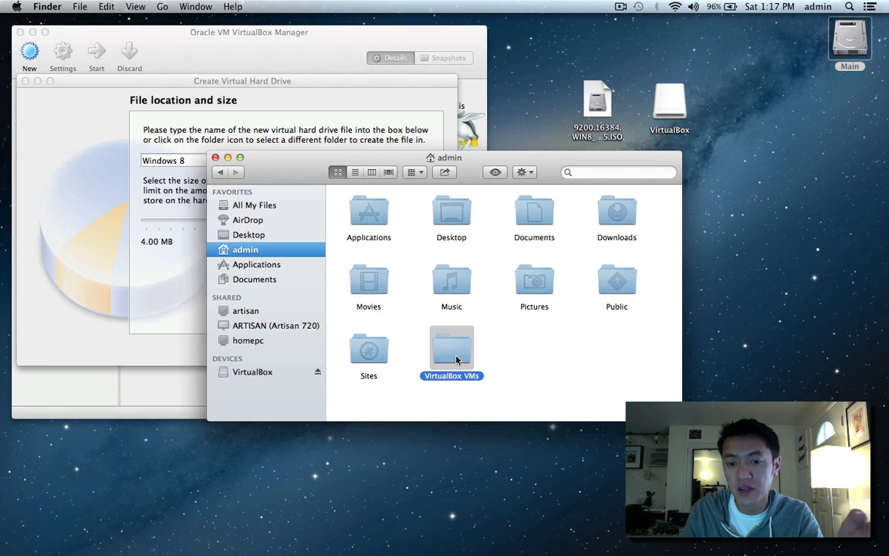
double_click(454, 355)
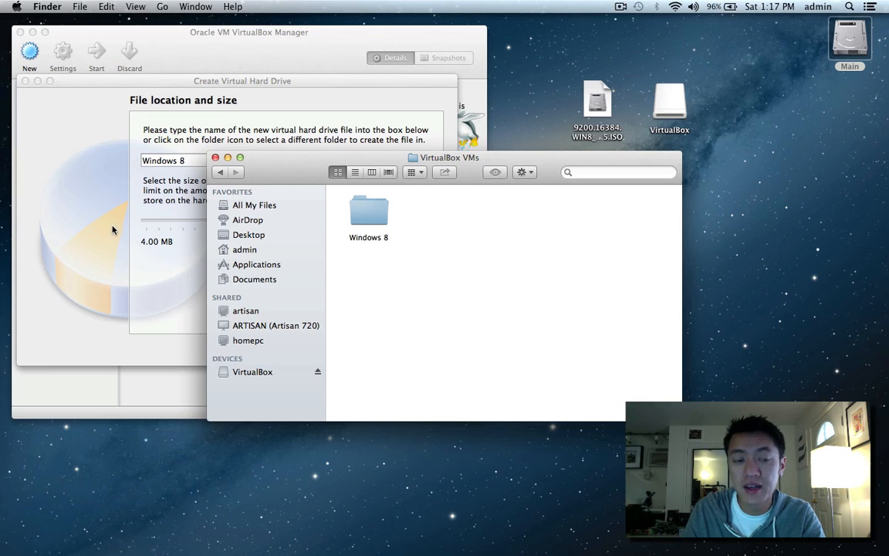
left_click(358, 214)
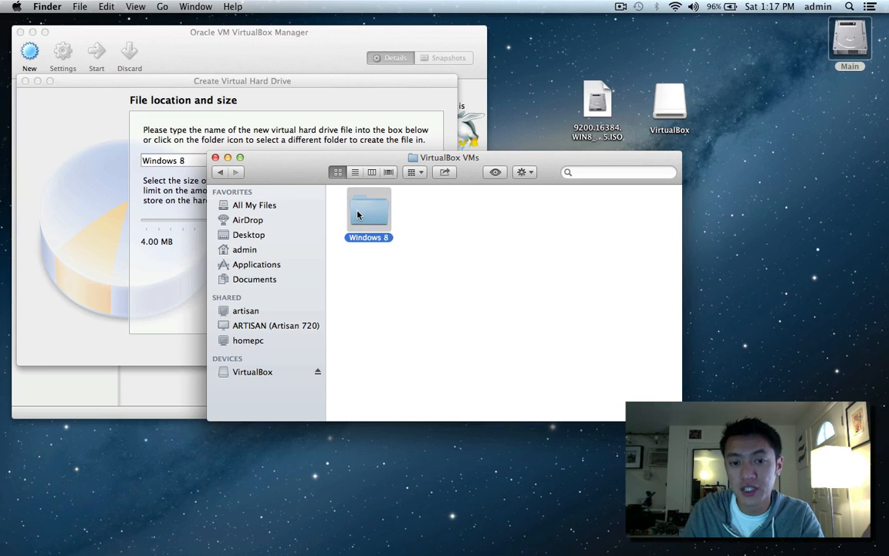
double_click(357, 215)
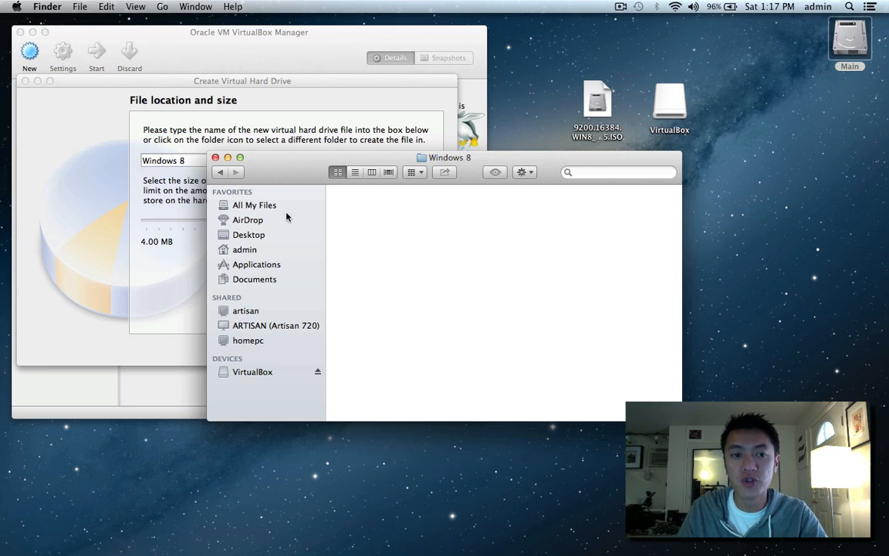
left_click(216, 158)
left_click(423, 160)
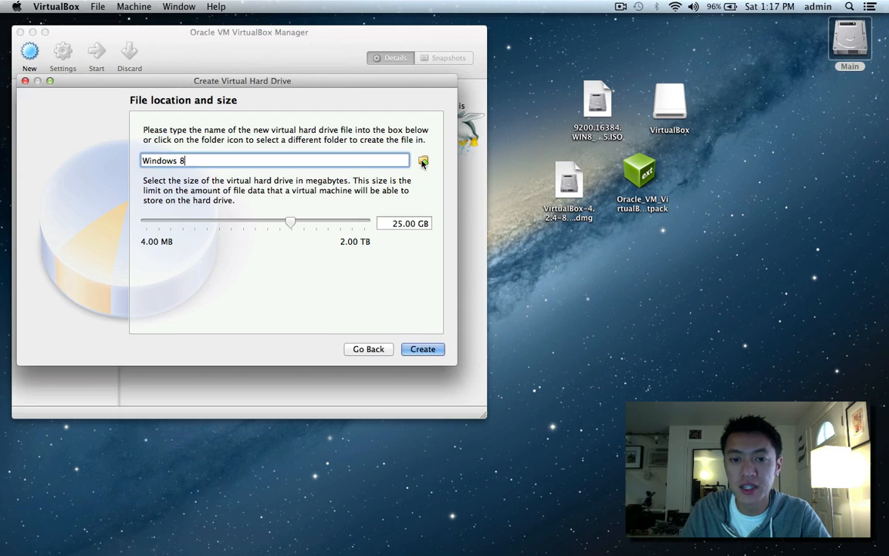
left_click(423, 161)
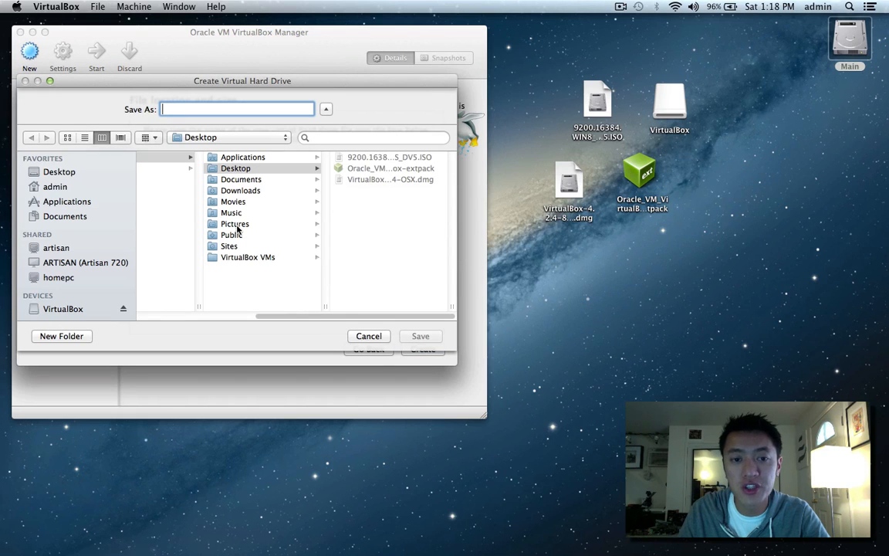
left_click(219, 170)
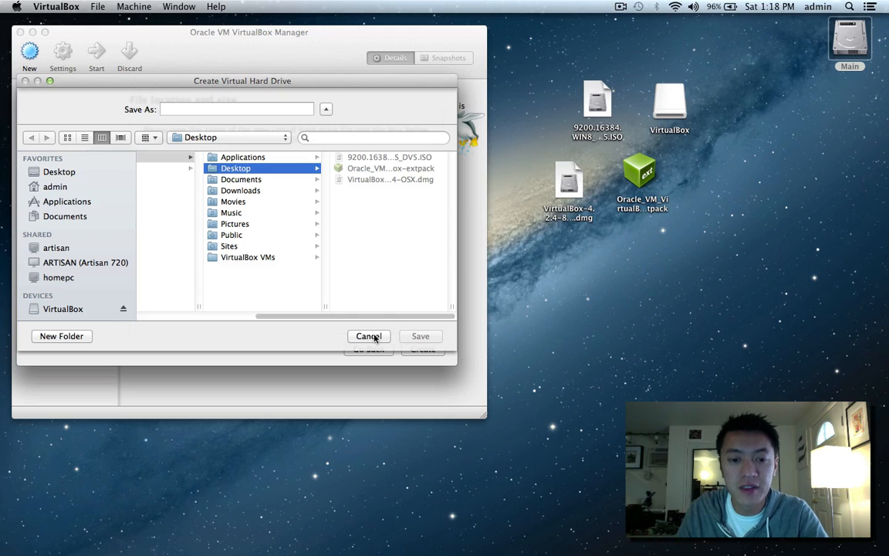
left_click(368, 336)
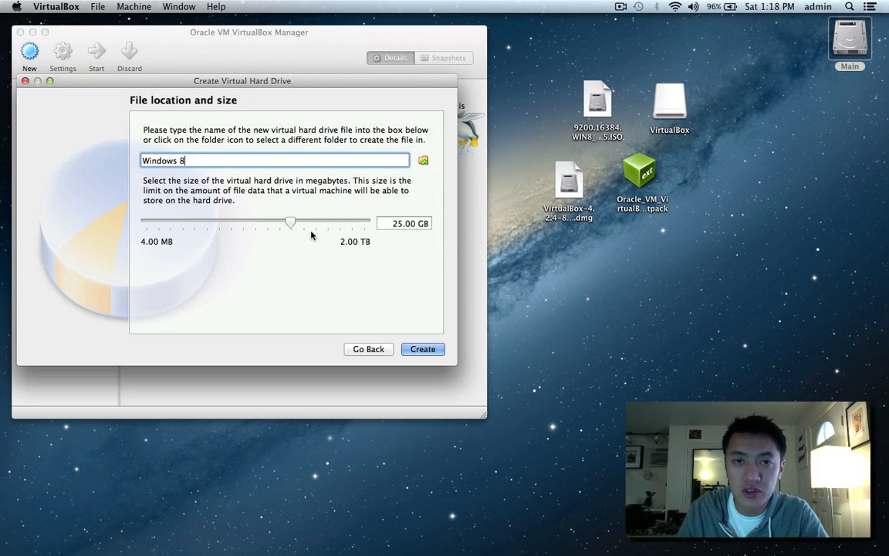
mouse_move(294, 223)
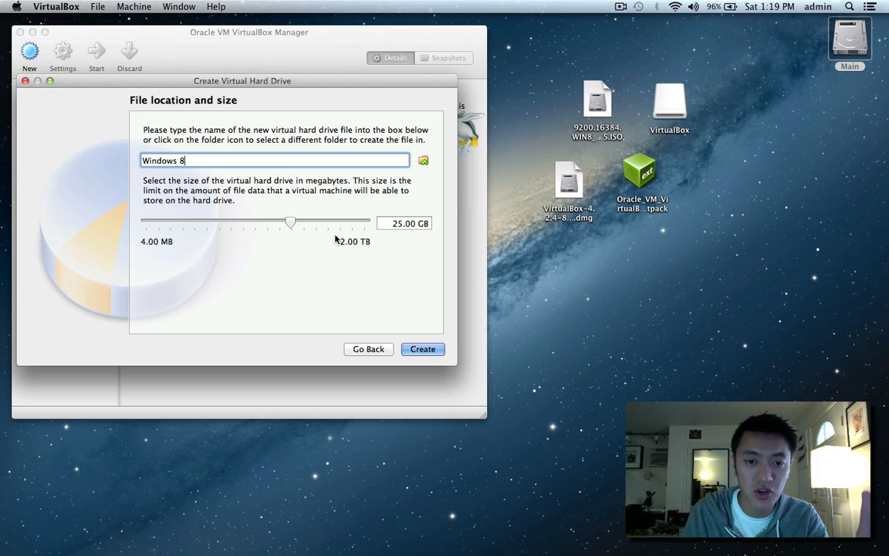
Create the 25 GB Windows 8.vdi disk to complete the new machine.
left_click(422, 349)
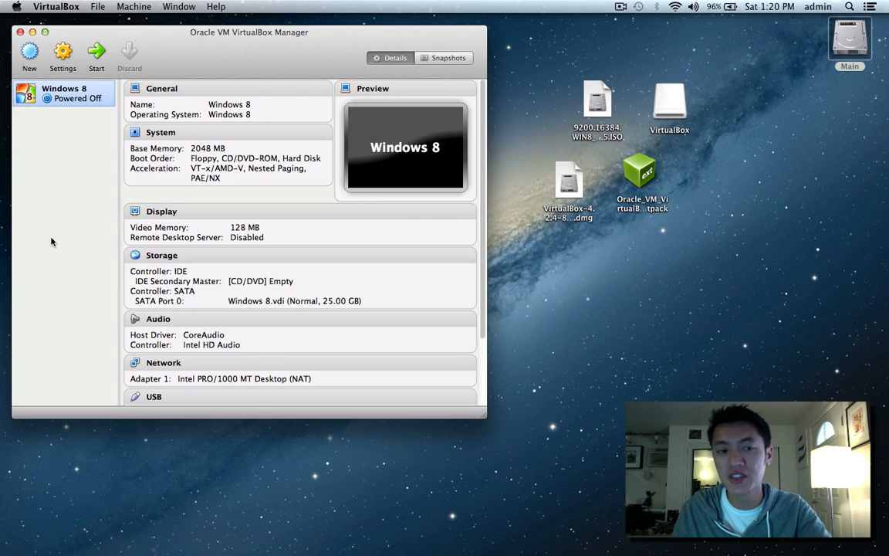
Open the Windows 8 machine's settings and review the General Basic, Advanced and Description tabs.
left_click(64, 71)
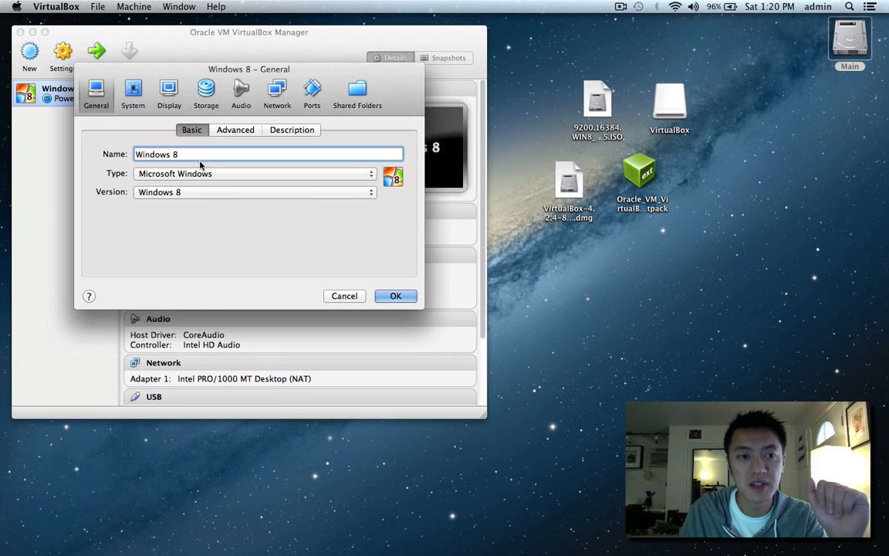
left_click(235, 130)
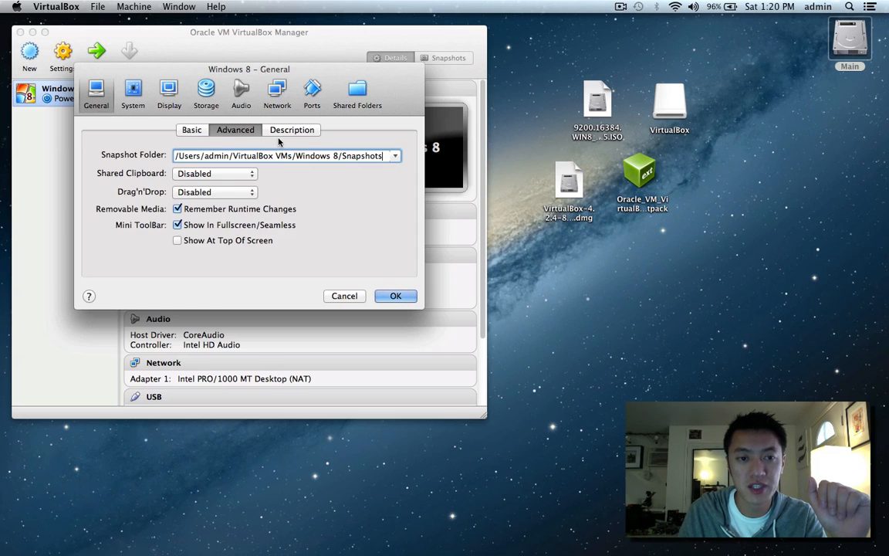
left_click(289, 131)
left_click(190, 131)
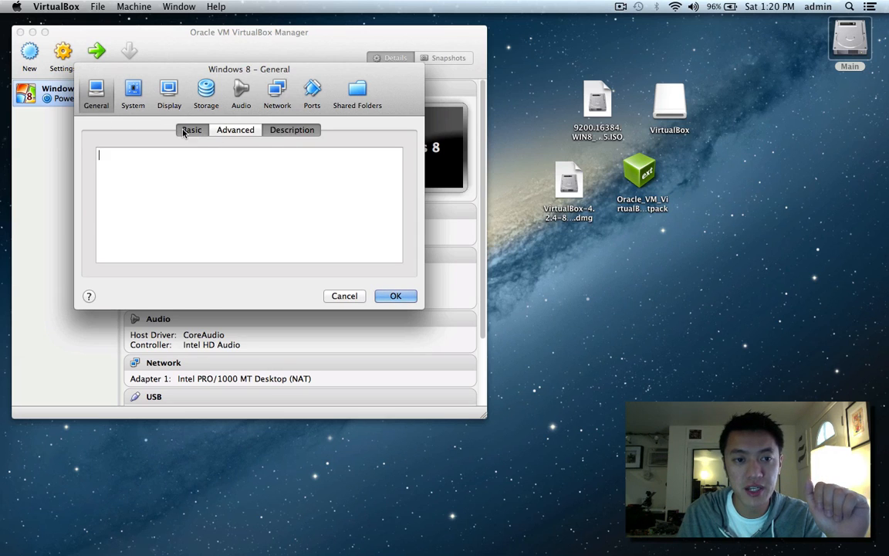
left_click(235, 131)
In System > Motherboard, uncheck Floppy and move it to the bottom of the boot order.
left_click(133, 92)
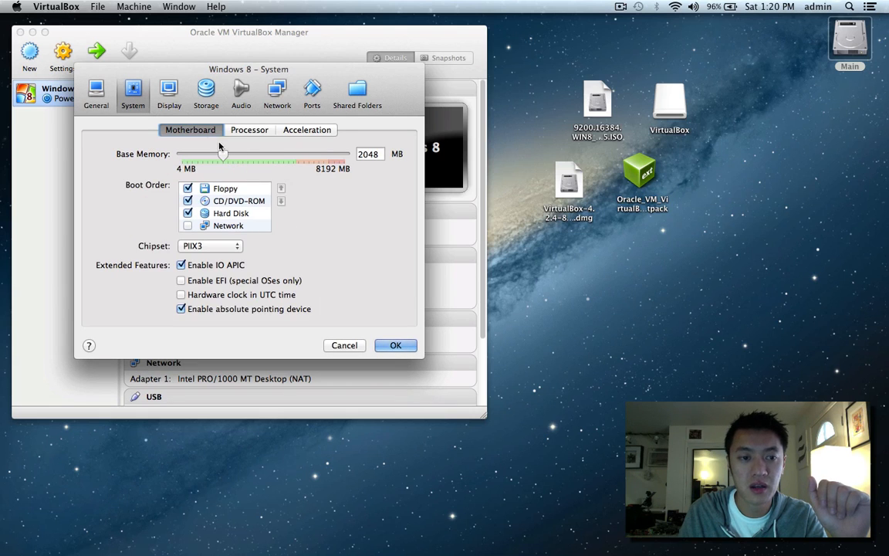
left_click(187, 188)
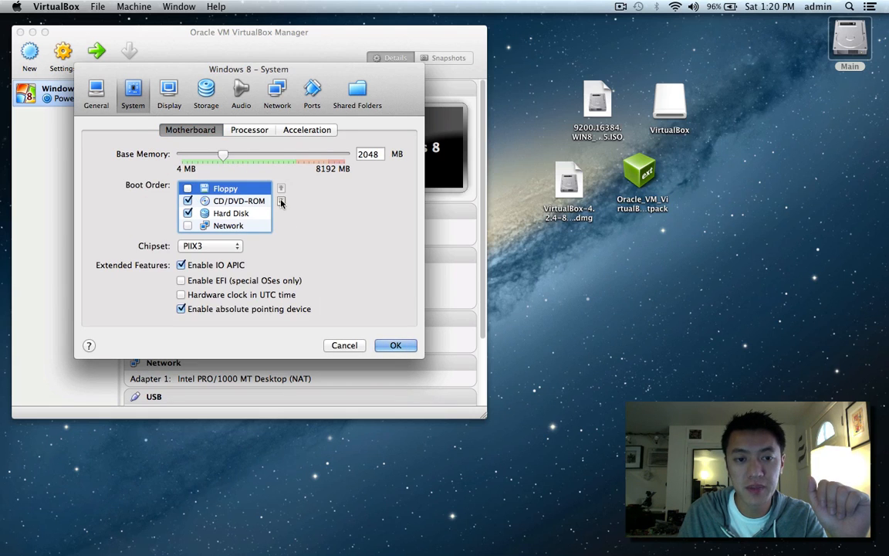
left_click(280, 200)
left_click(281, 201)
left_click(281, 201)
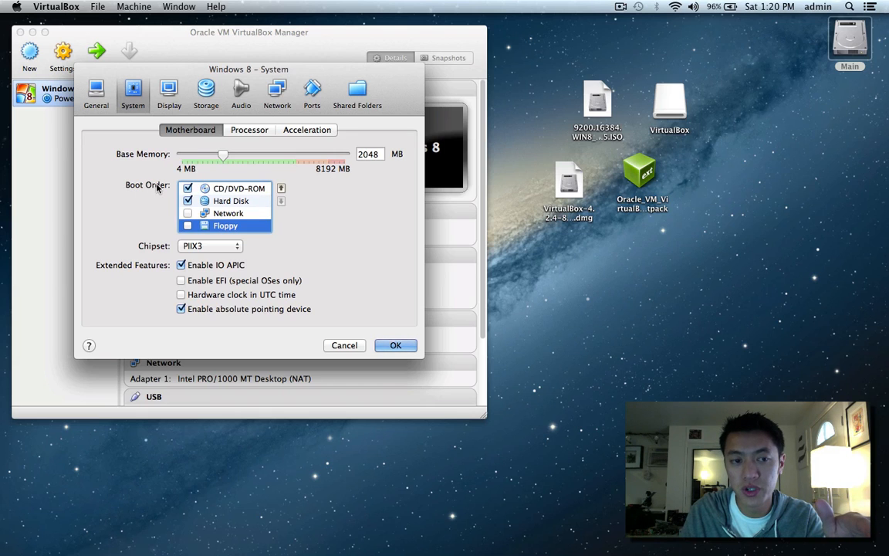
left_click(222, 189)
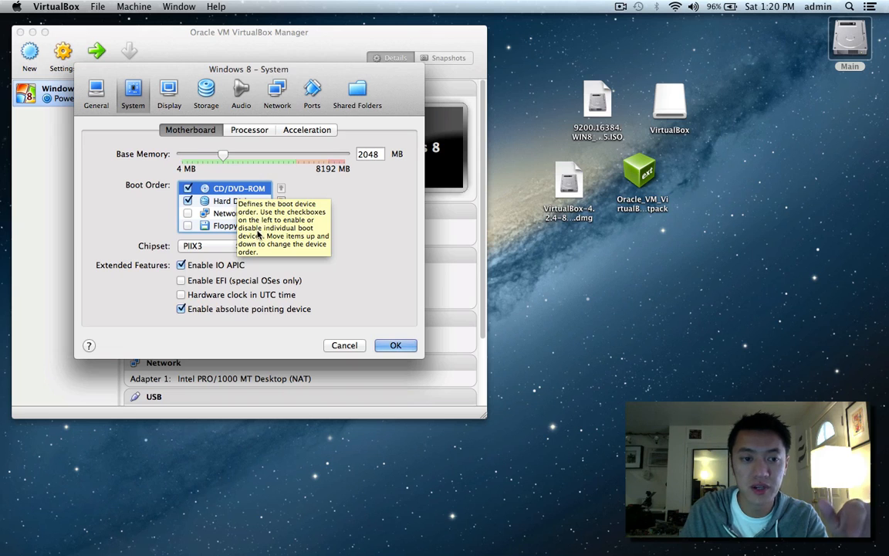
left_click(247, 132)
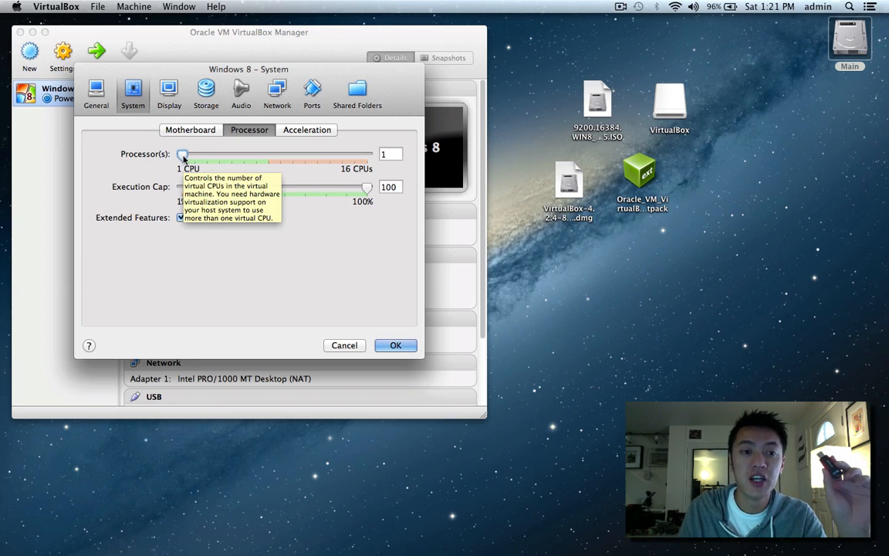
left_click_drag(184, 158, 196, 159)
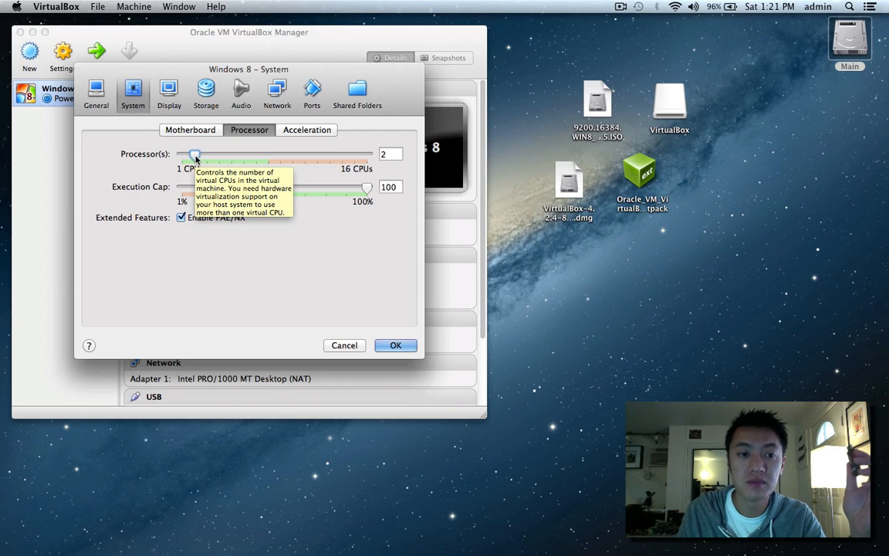
left_click_drag(193, 158, 182, 157)
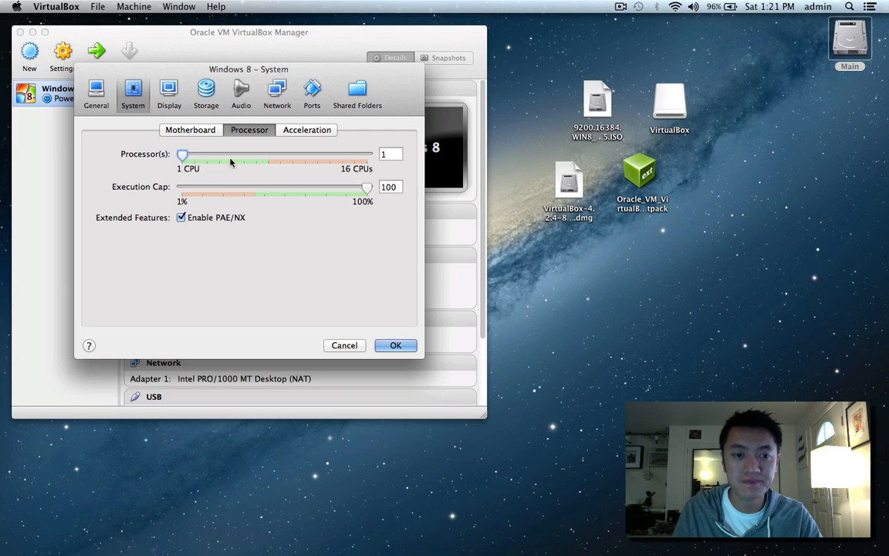
Show the System Acceleration page, with VT-x/AMD-V and Nested Paging enabled.
left_click(308, 132)
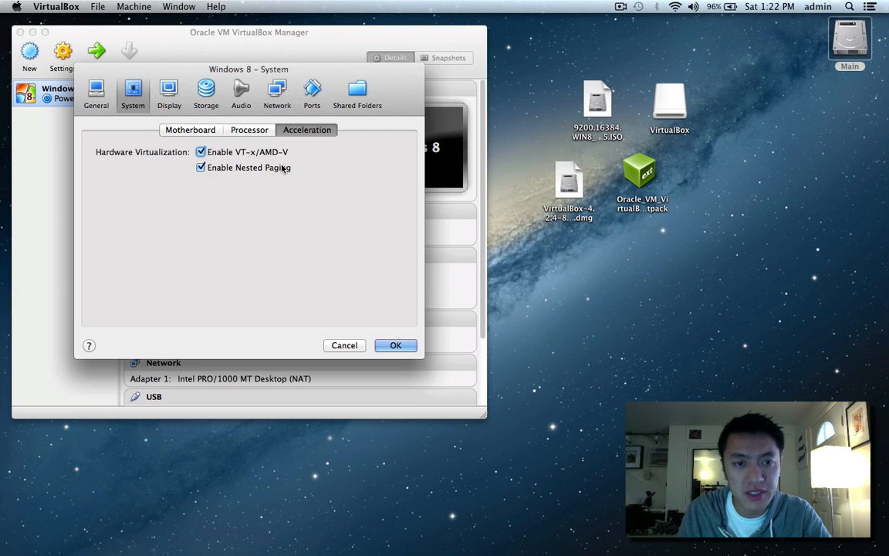
mouse_move(224, 153)
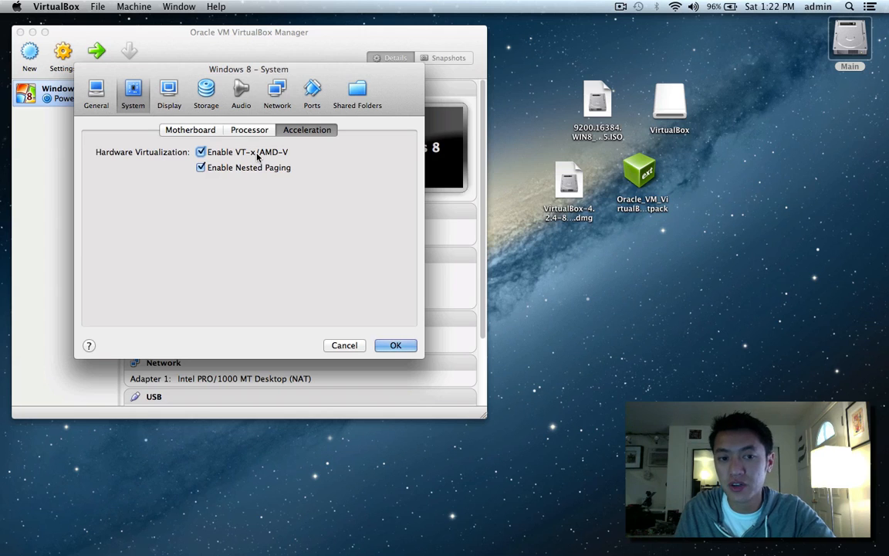
In Display, enable 3D and 2D video acceleration with 256 MB video memory, then show Storage.
left_click(167, 98)
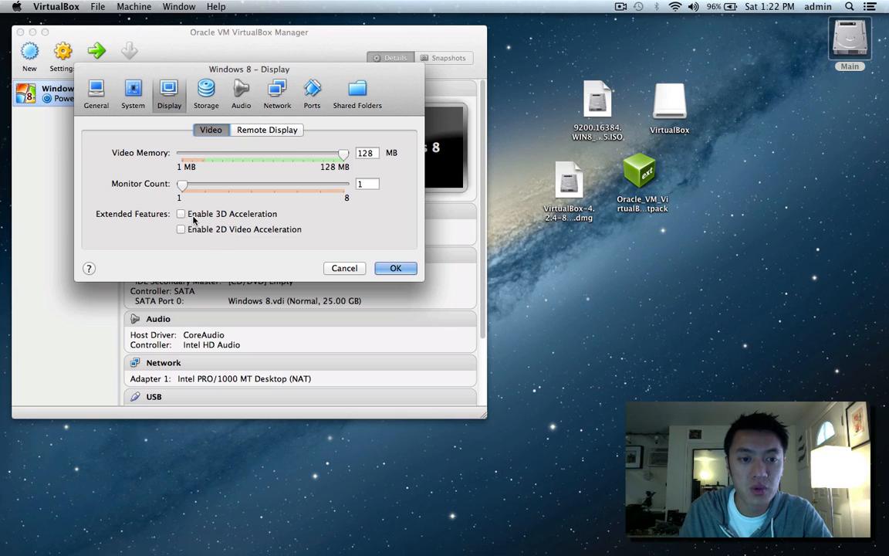
left_click(182, 215)
left_click(182, 229)
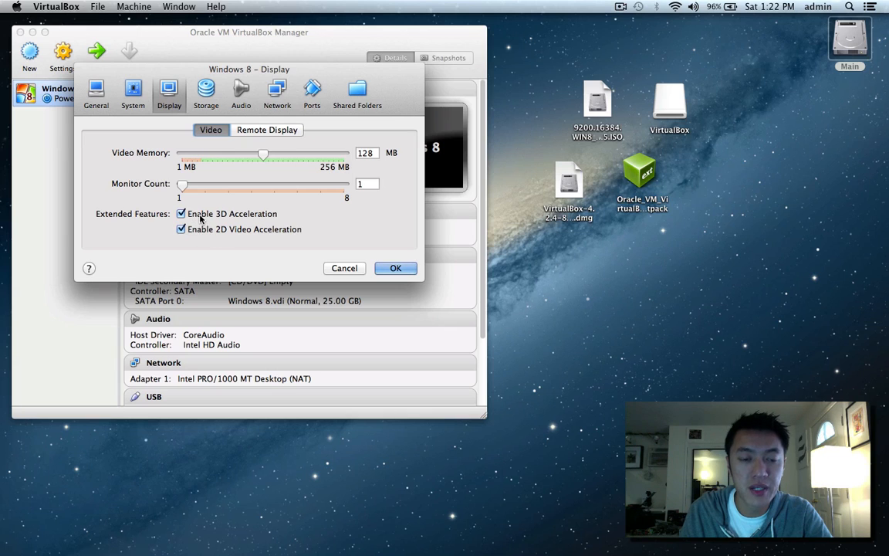
left_click_drag(263, 155, 344, 154)
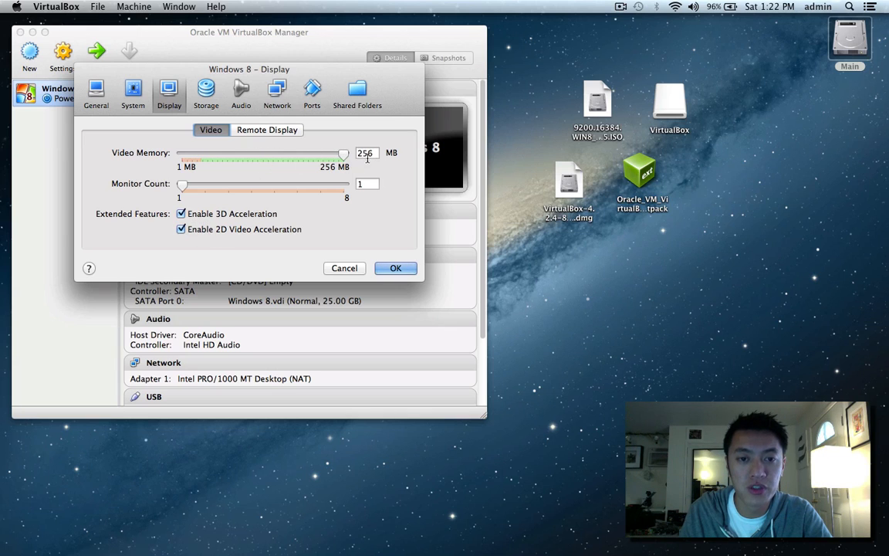
double_click(365, 154)
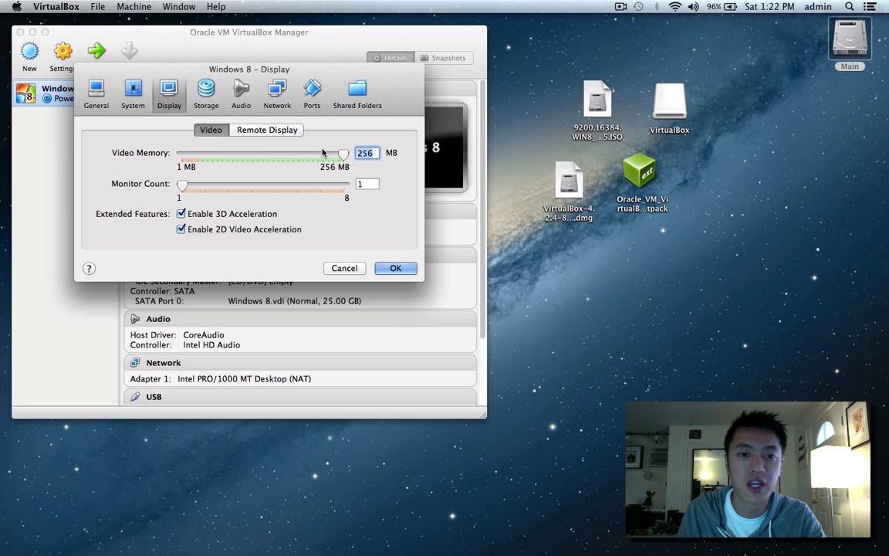
left_click(266, 133)
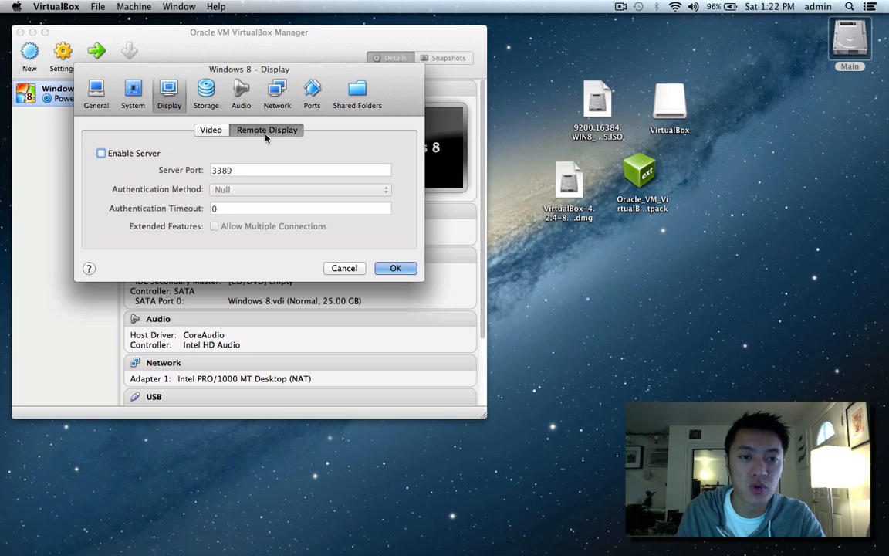
left_click(210, 129)
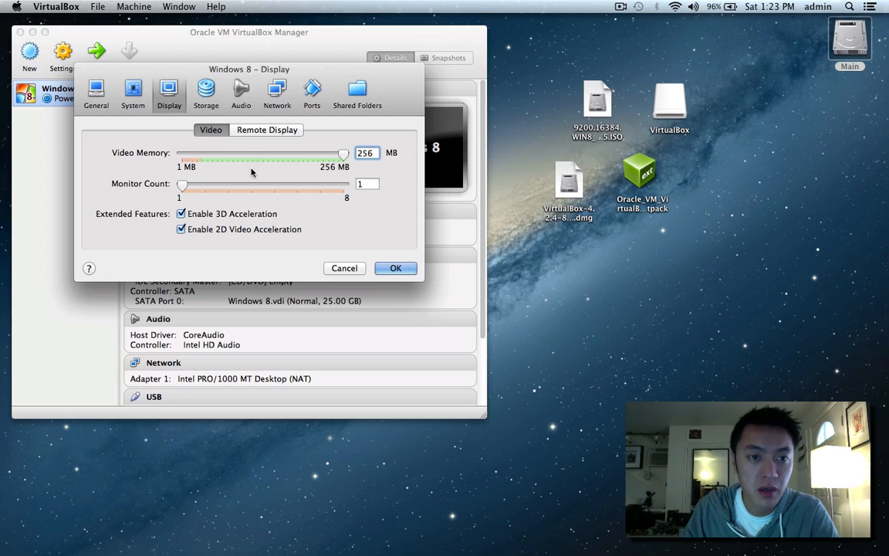
left_click(207, 96)
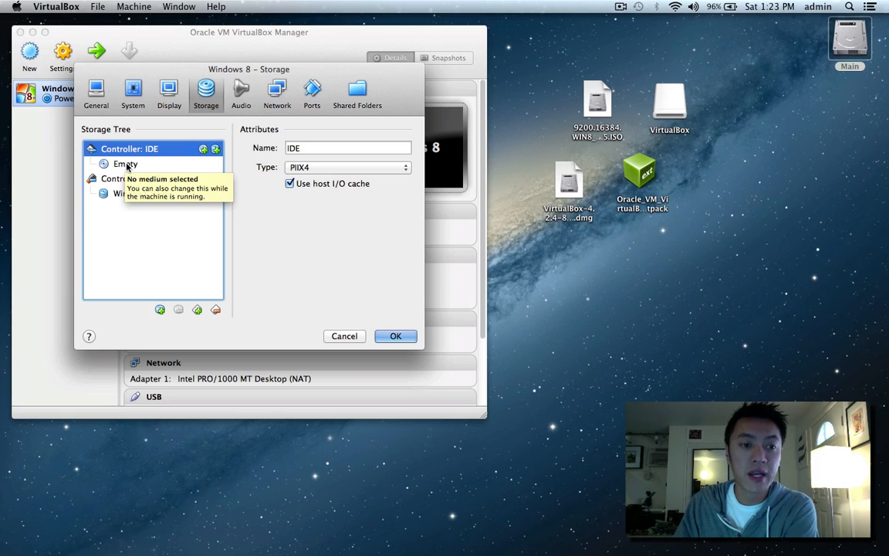
Select the empty CD/DVD drive under Controller: IDE and list the discs available for it.
left_click(126, 165)
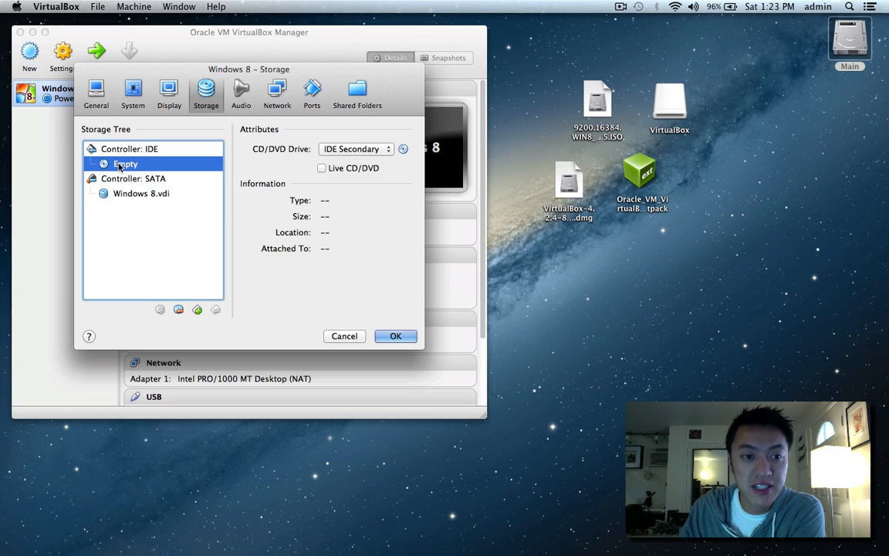
left_click(109, 148)
left_click(112, 160)
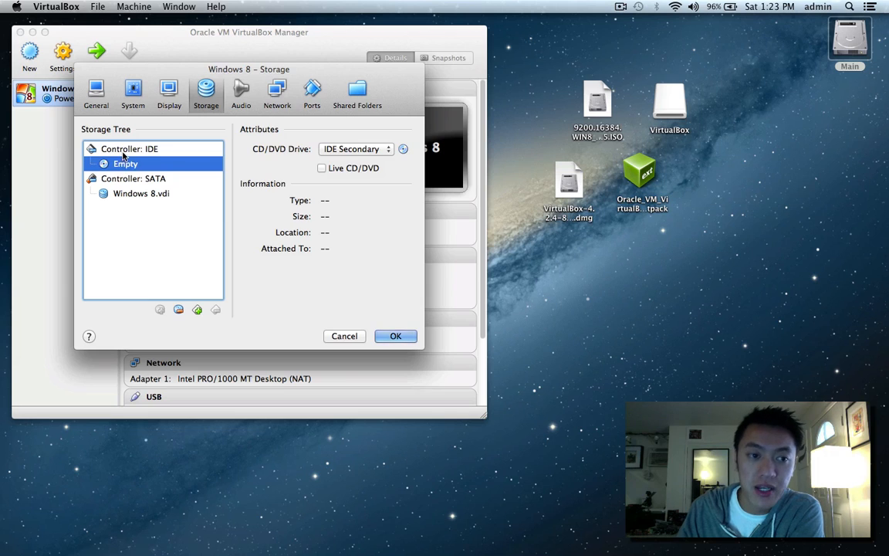
left_click(123, 152)
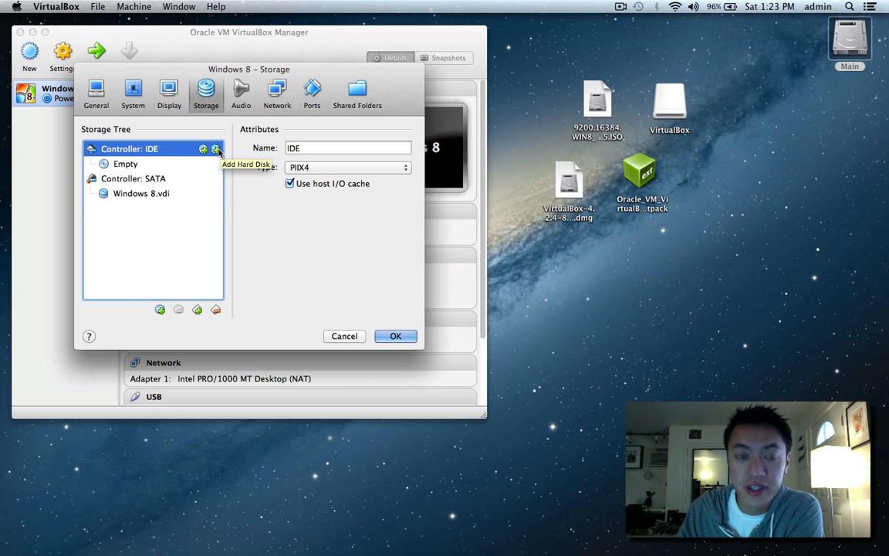
left_click(114, 163)
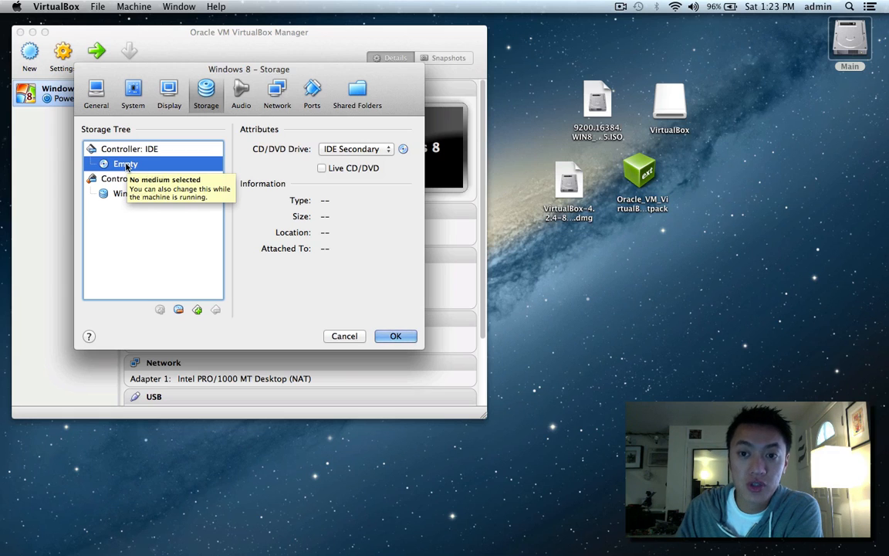
left_click_drag(597, 100, 583, 85)
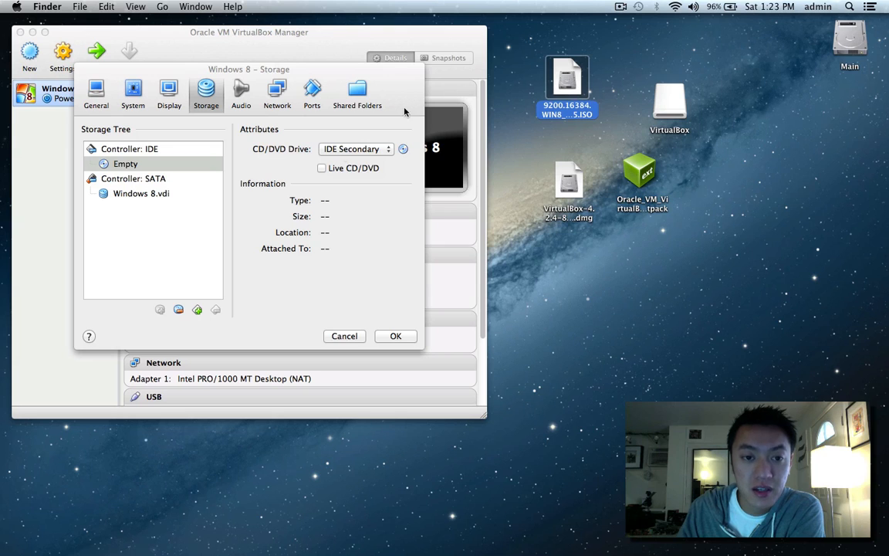
left_click(108, 164)
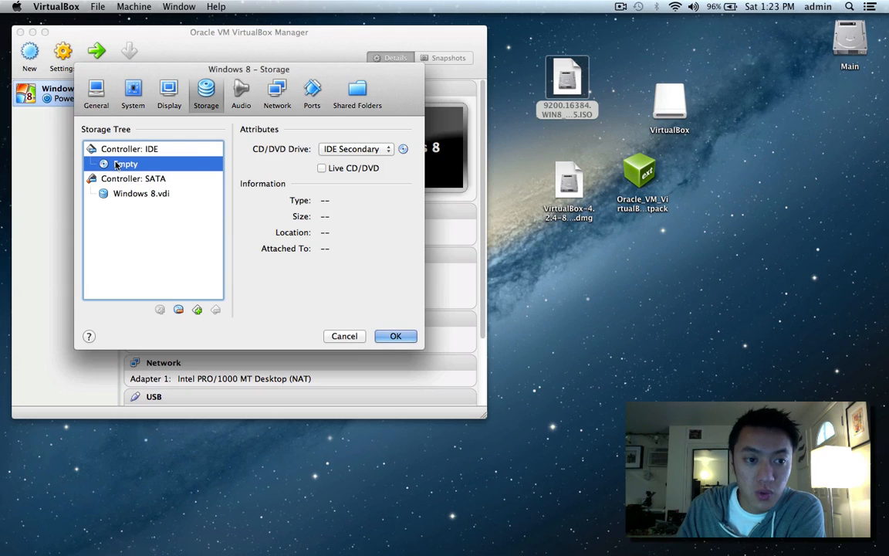
left_click(402, 151)
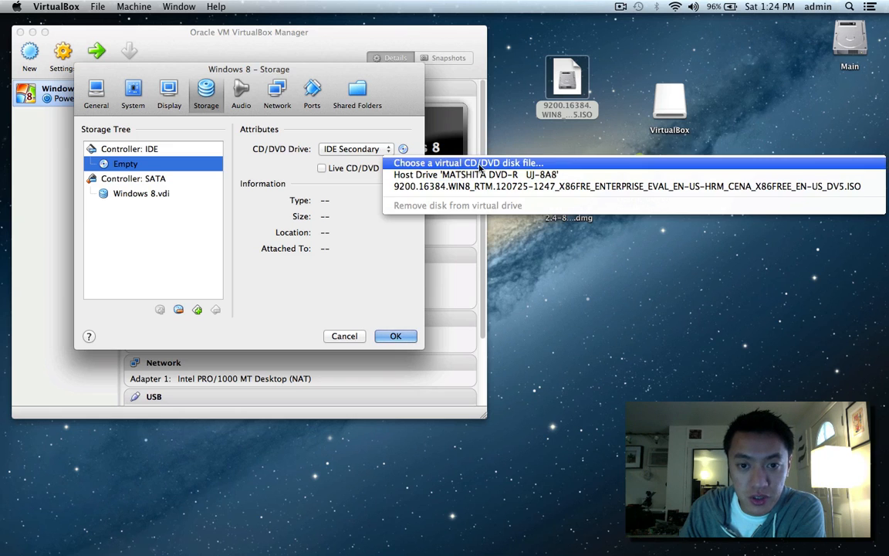
Choose the Windows 8 ISO from the Desktop and load it into the IDE CD/DVD drive.
left_click(479, 164)
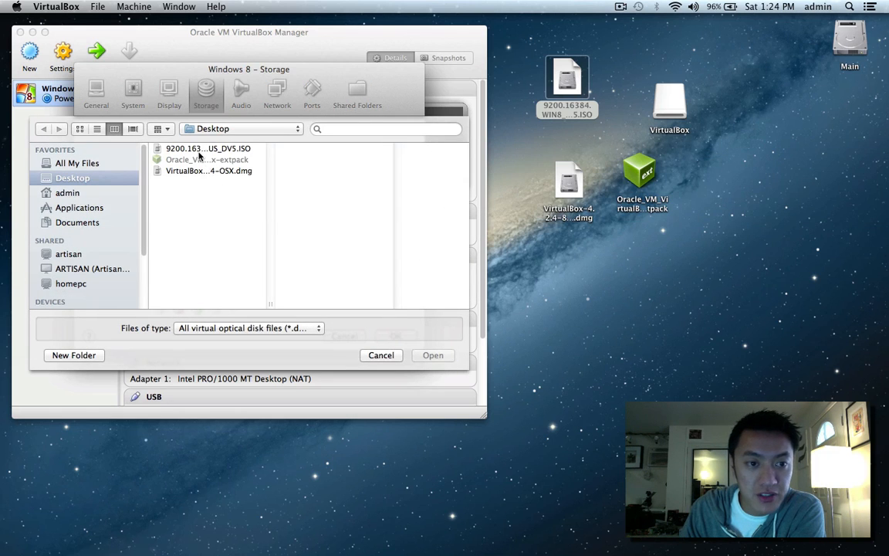
left_click(198, 150)
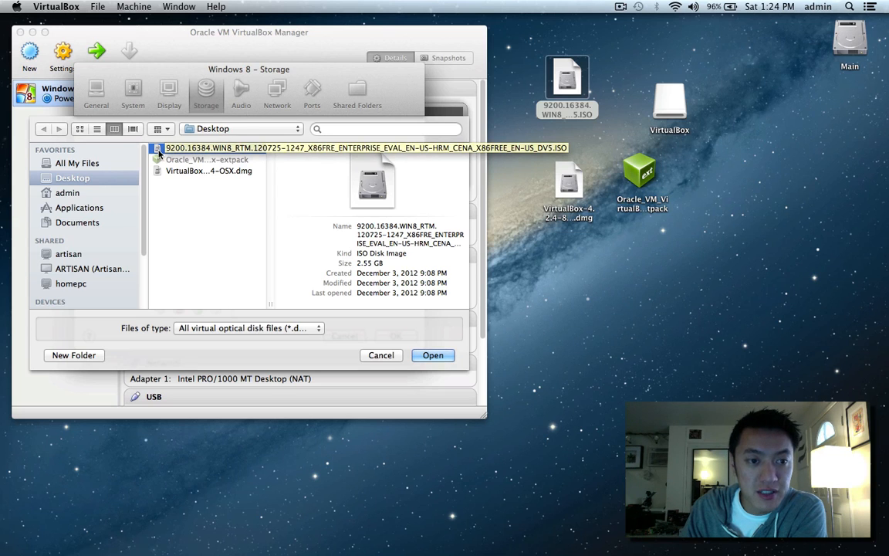
left_click(431, 358)
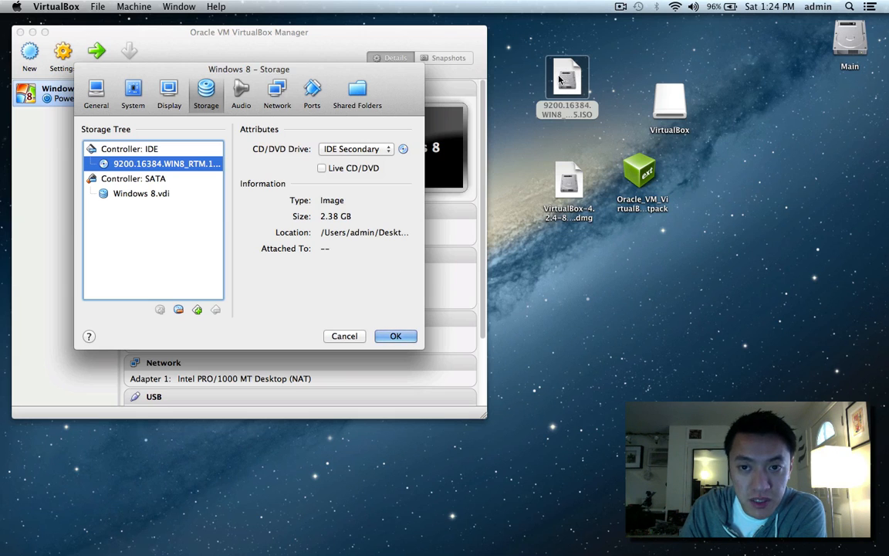
left_click_drag(568, 81, 563, 75)
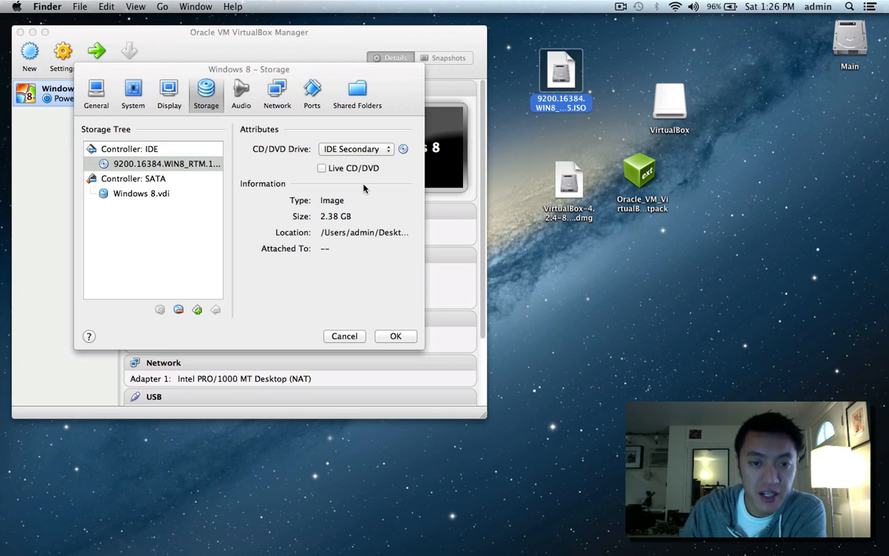
Check the Audio pane, then show the Network pane with Adapter 1 attached to NAT.
left_click(240, 90)
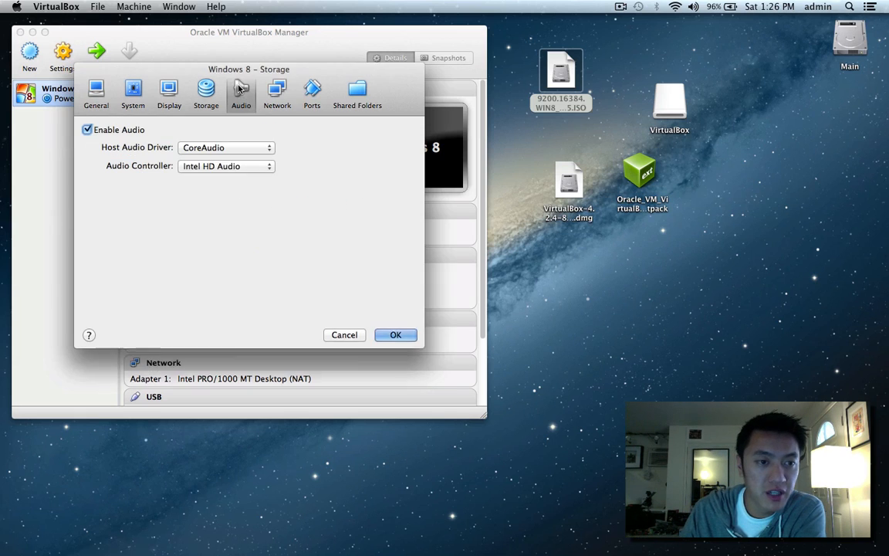
left_click(279, 93)
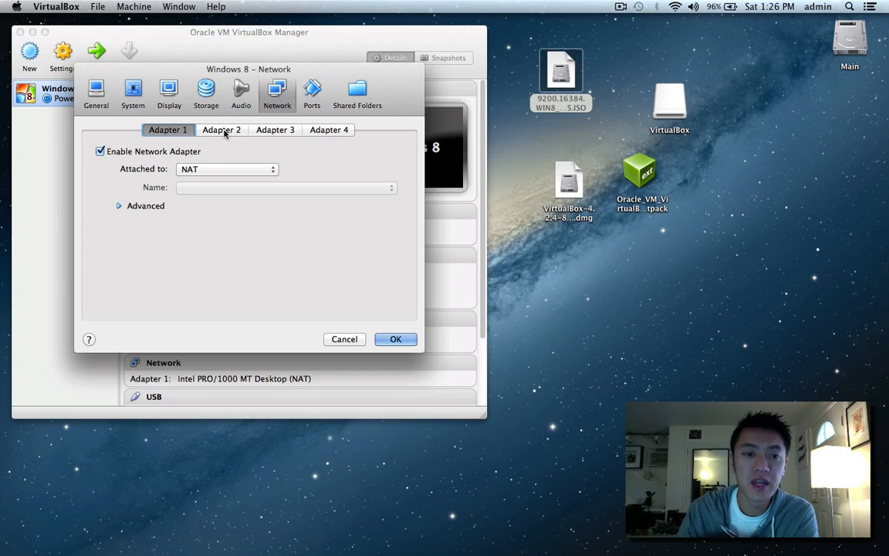
Review Adapter 1's network settings, including its advanced options.
left_click(222, 130)
left_click(164, 131)
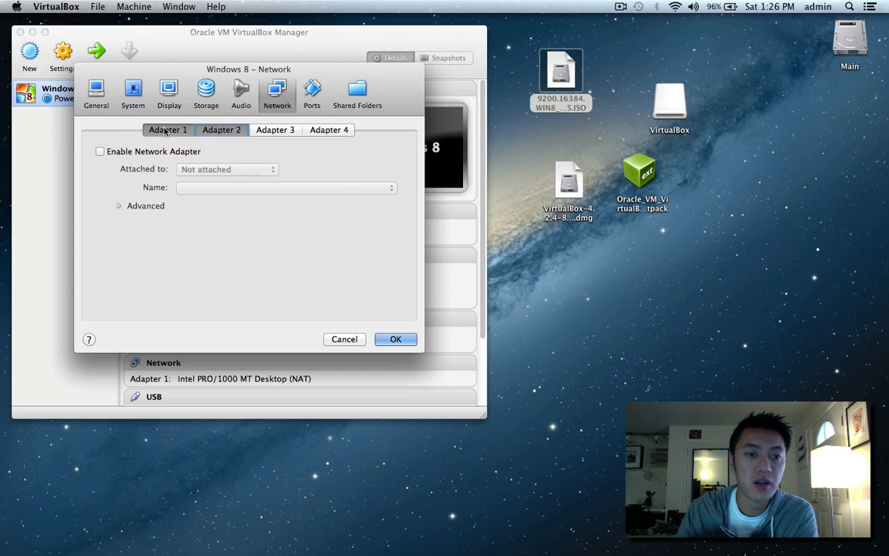
left_click(119, 206)
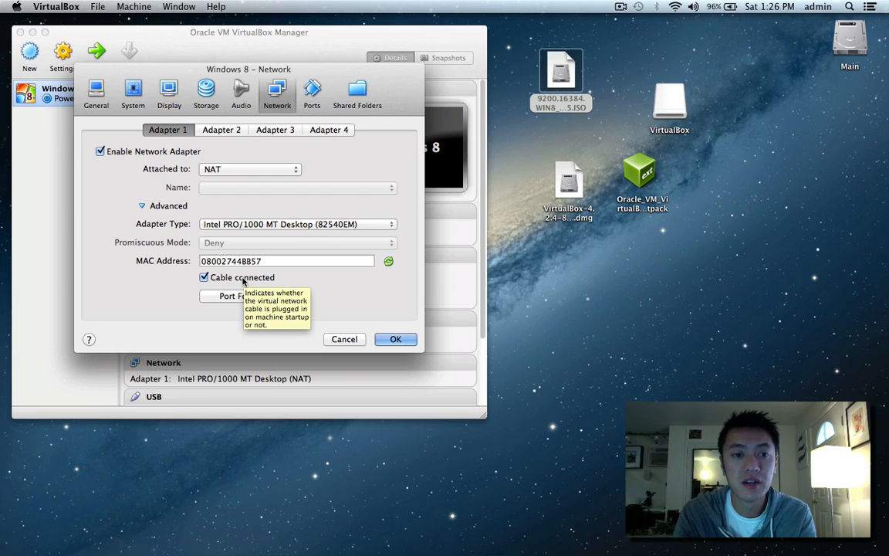
Enable Adapter 2 attached to NAT, with Cable connected unchecked.
left_click(222, 130)
left_click(146, 155)
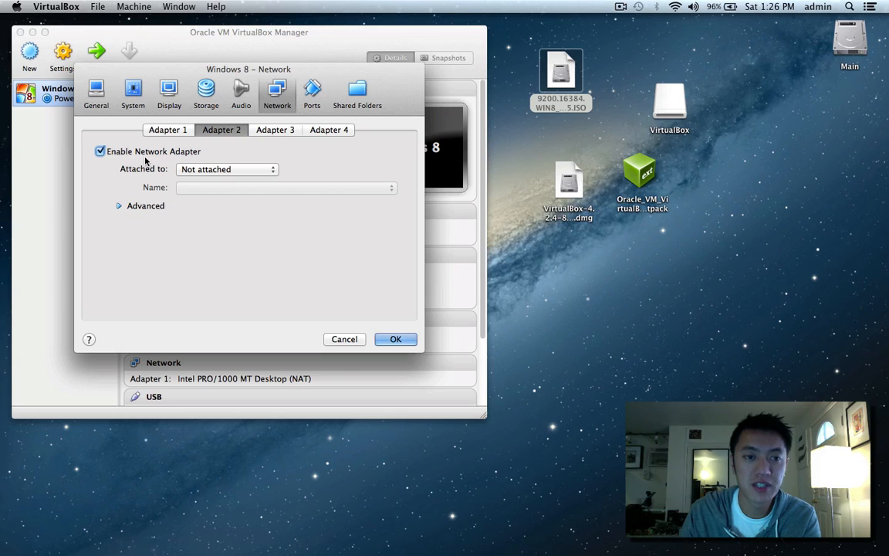
left_click(120, 207)
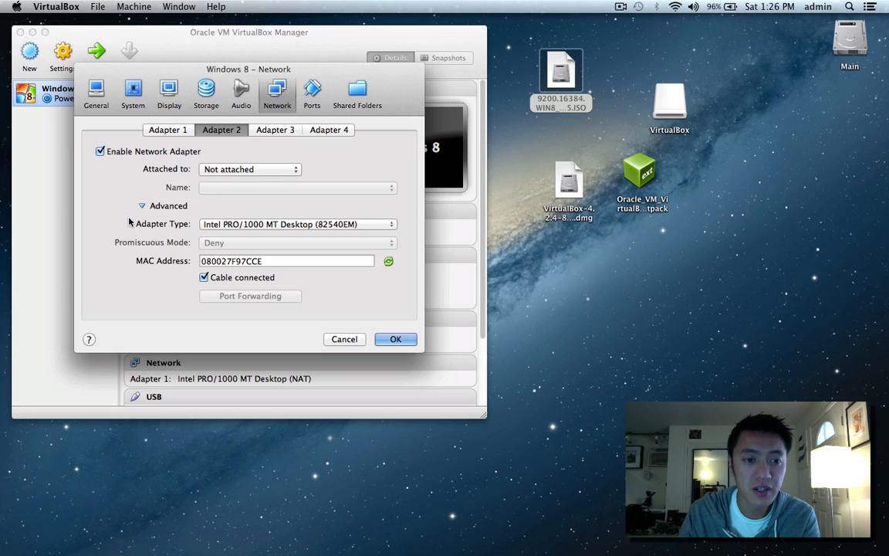
left_click(203, 278)
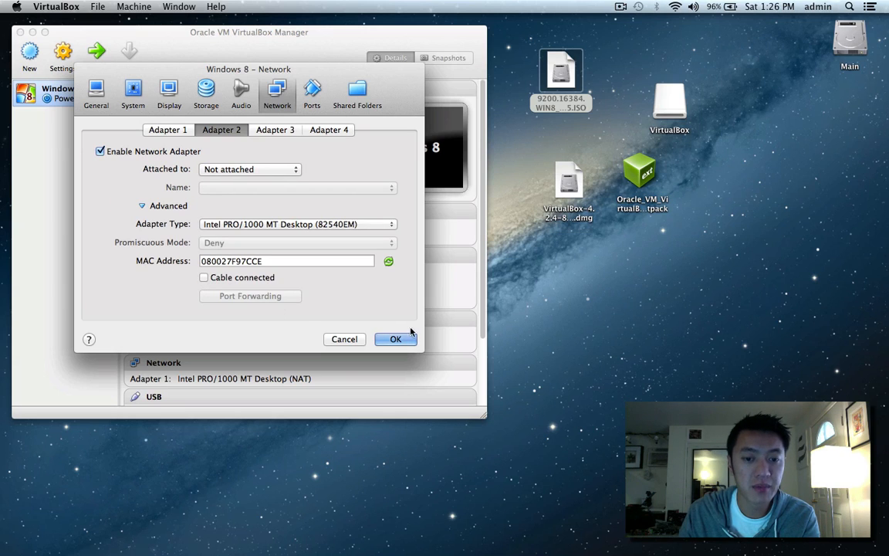
left_click(165, 128)
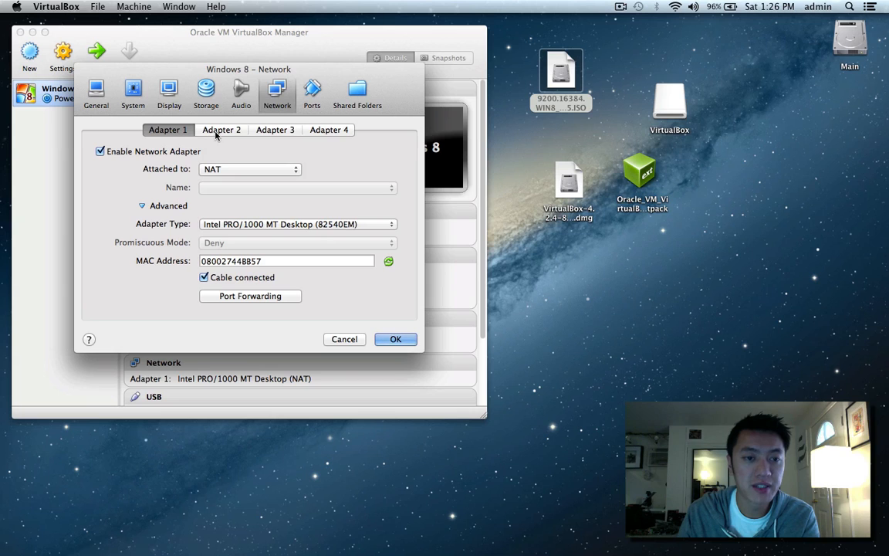
left_click(218, 131)
left_click(213, 167)
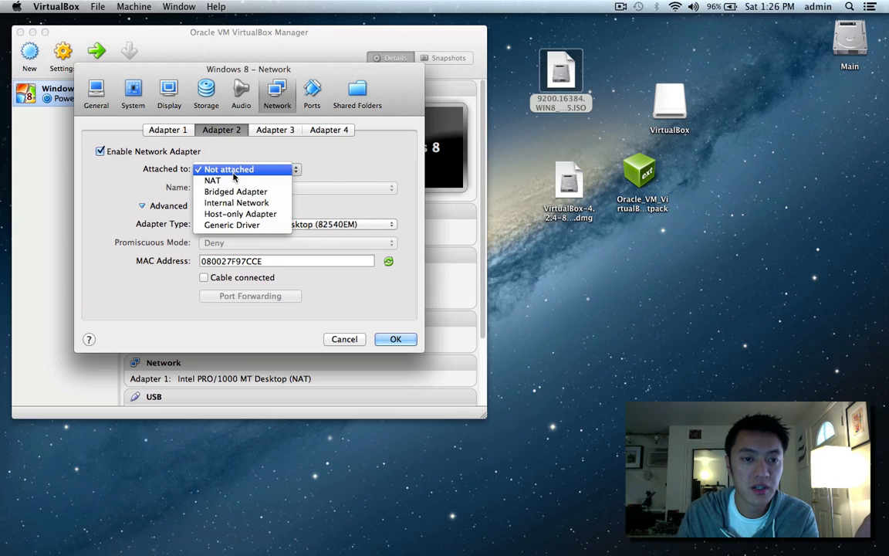
left_click(212, 182)
left_click(162, 129)
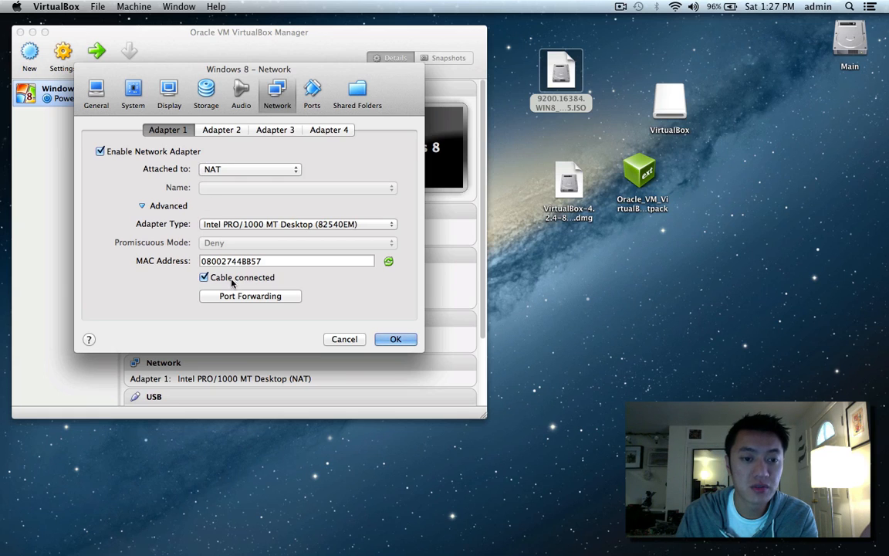
left_click(205, 128)
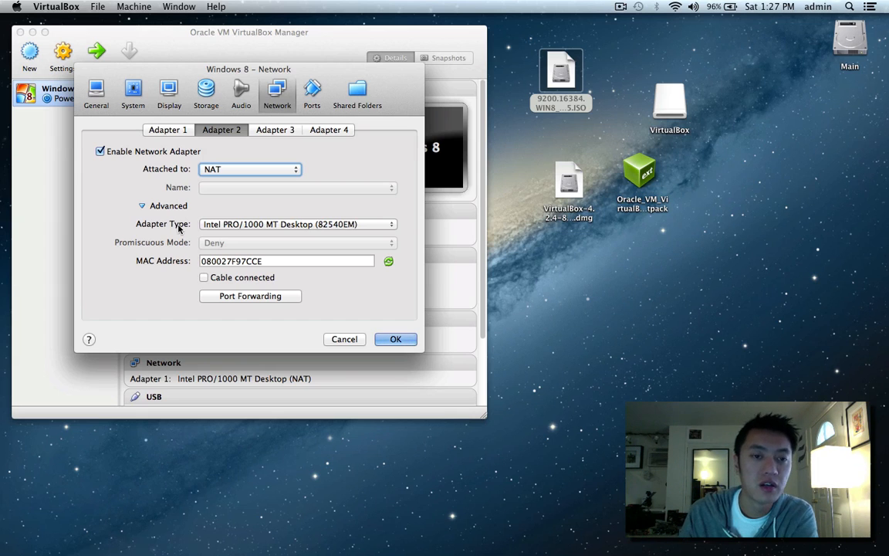
Review the USB and Shared Folders settings without changes, then save and close with OK.
left_click(310, 96)
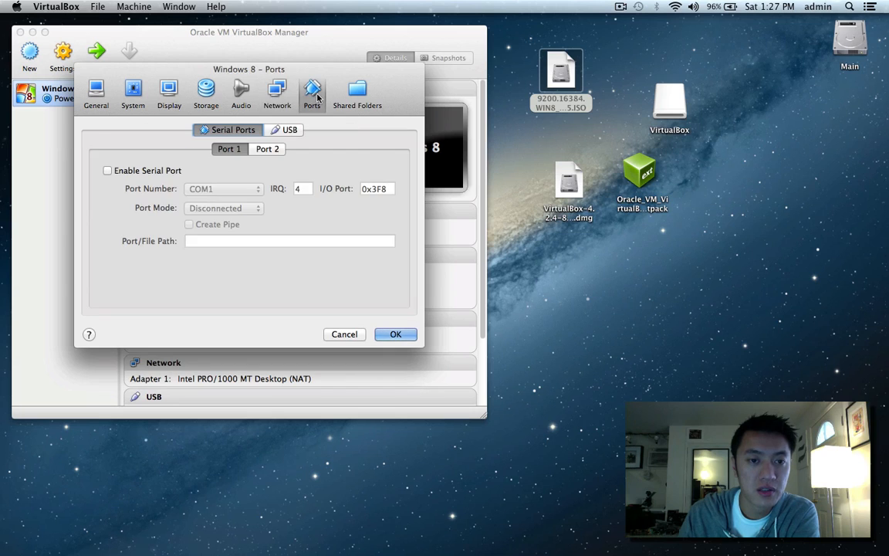
left_click(288, 129)
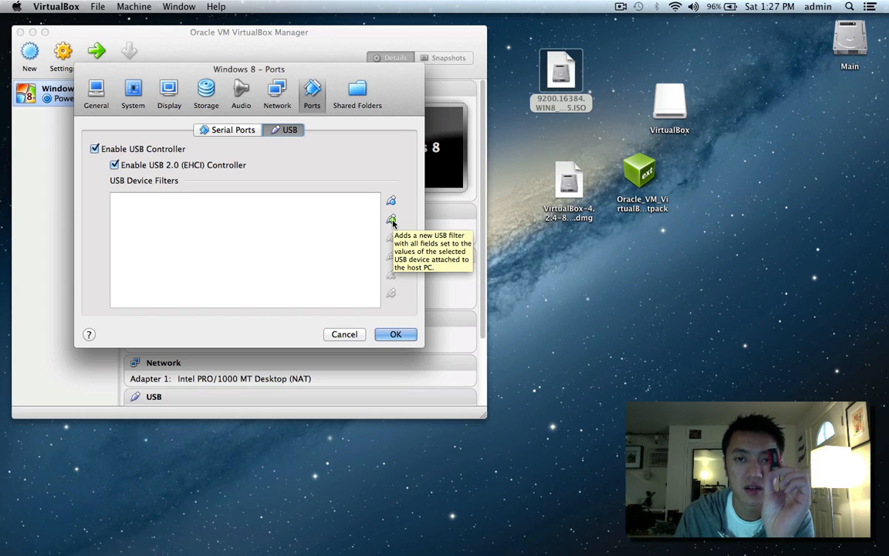
left_click(391, 221)
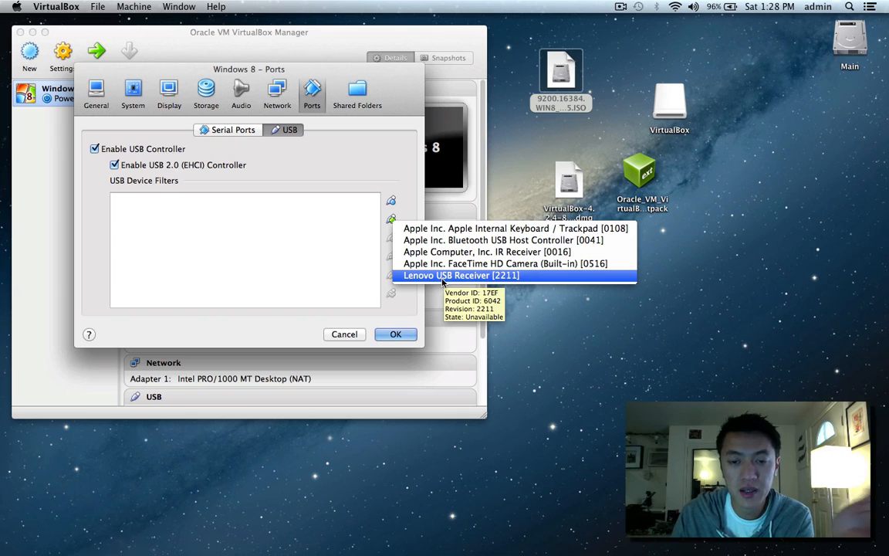
left_click(340, 260)
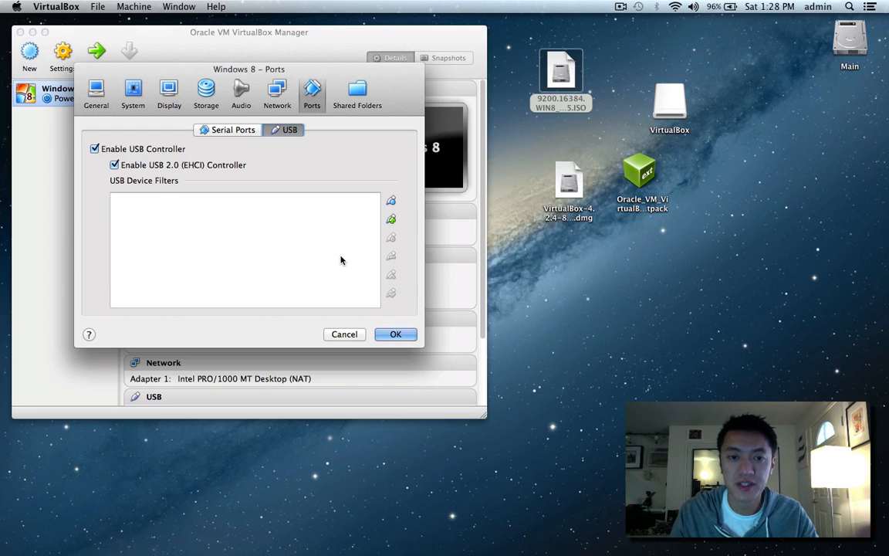
left_click(357, 94)
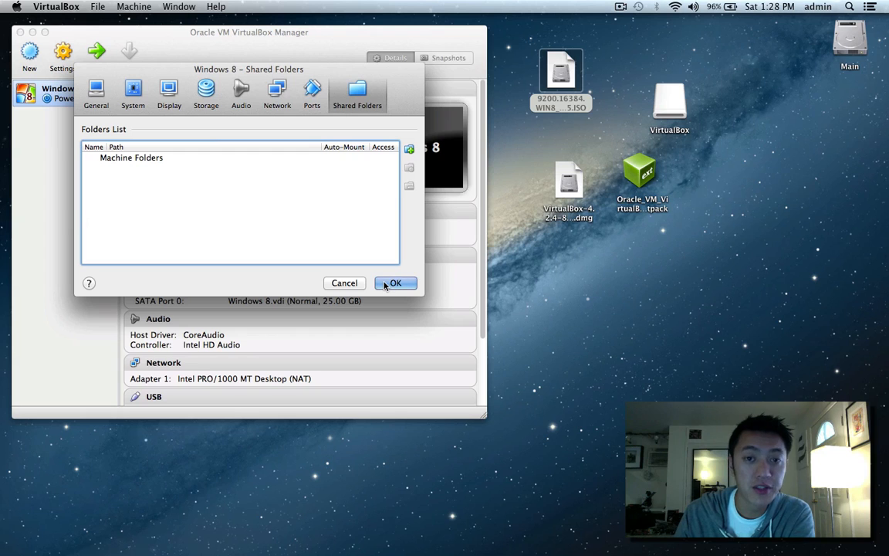
left_click(394, 283)
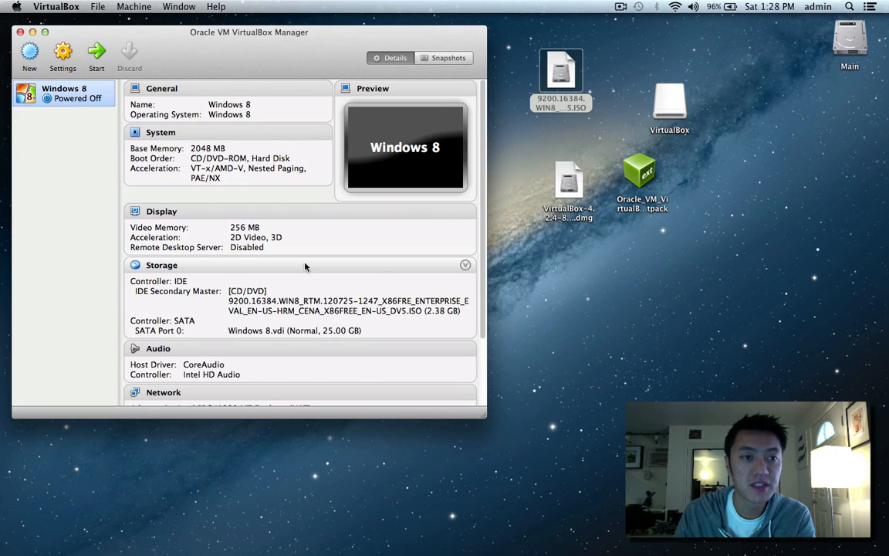
Boot the Windows 8 VM, place its window top-left, and begin Setup with default language settings.
left_click(96, 51)
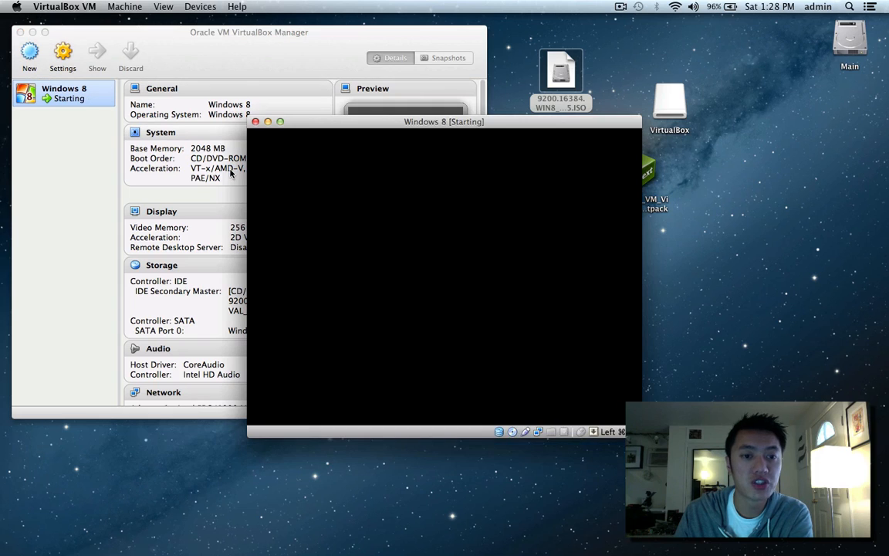
left_click_drag(372, 126, 201, 50)
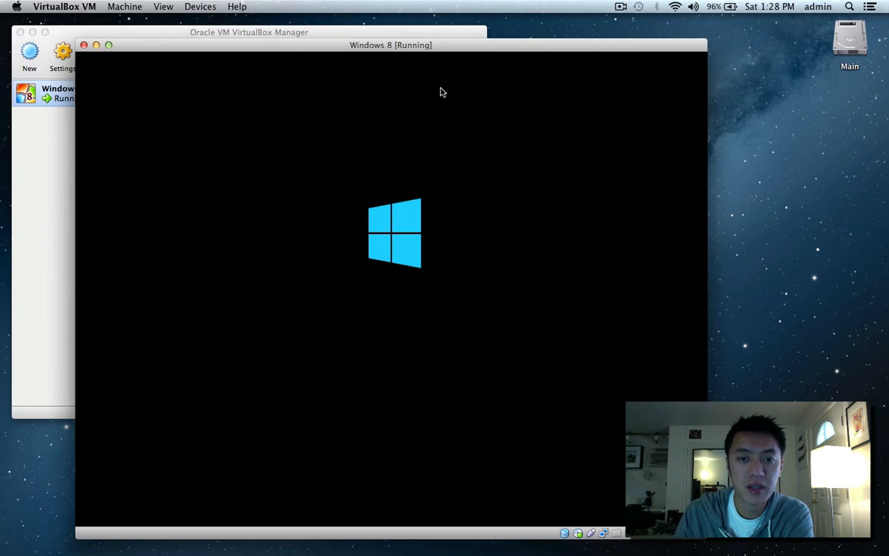
left_click_drag(424, 45, 352, 27)
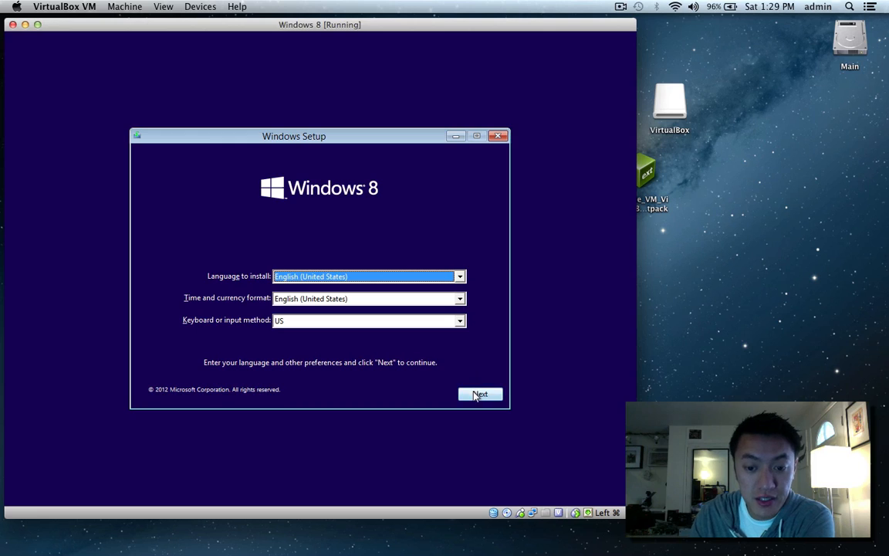
left_click(474, 395)
left_click(330, 273)
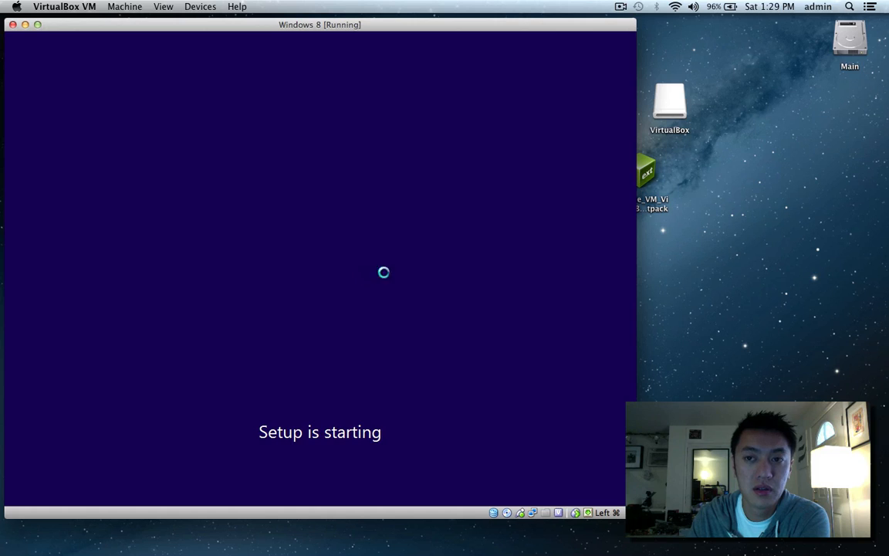
Accept the Windows 8 license terms and choose a Custom installation.
left_click(232, 345)
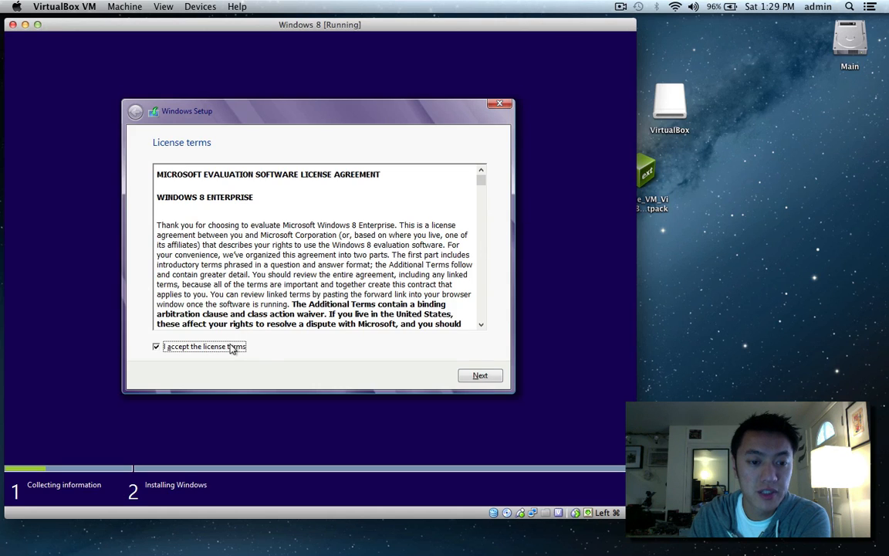
left_click(477, 375)
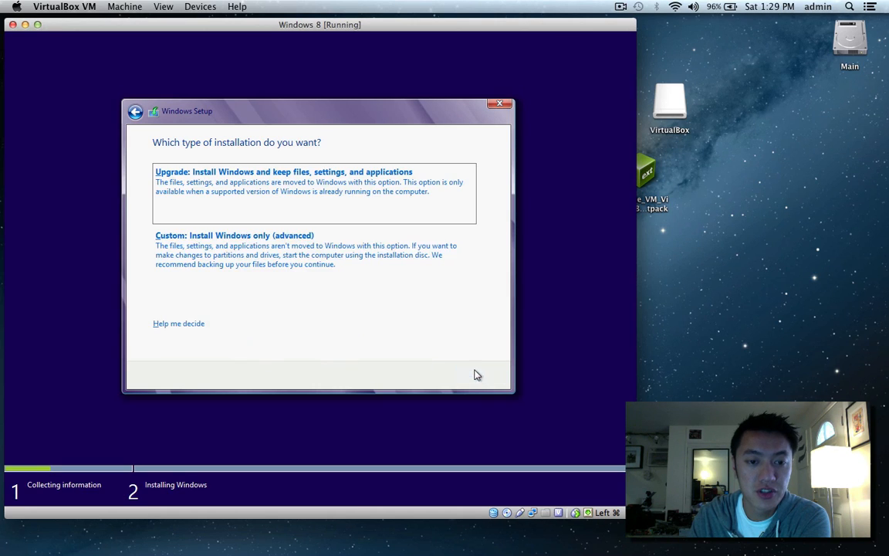
left_click(196, 248)
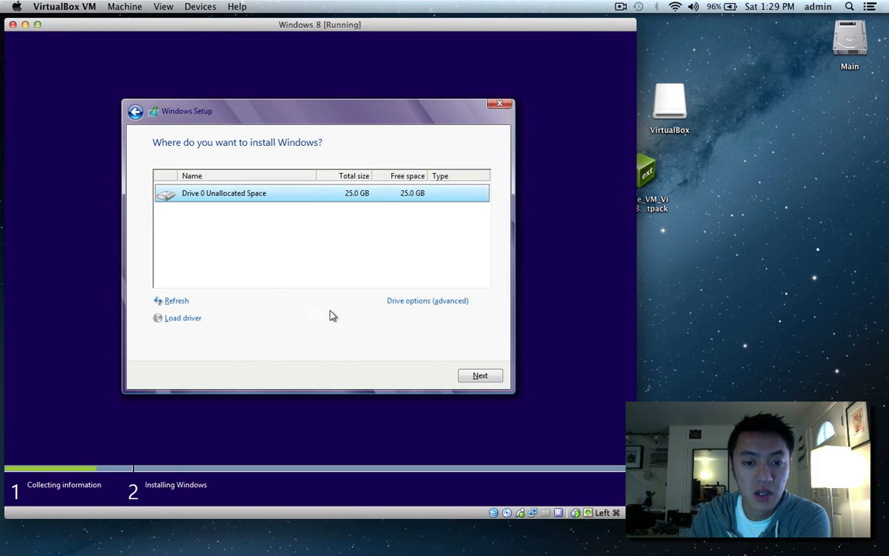
Create a new partition on the 25 GB virtual drive and install onto Partition 2.
left_click(397, 303)
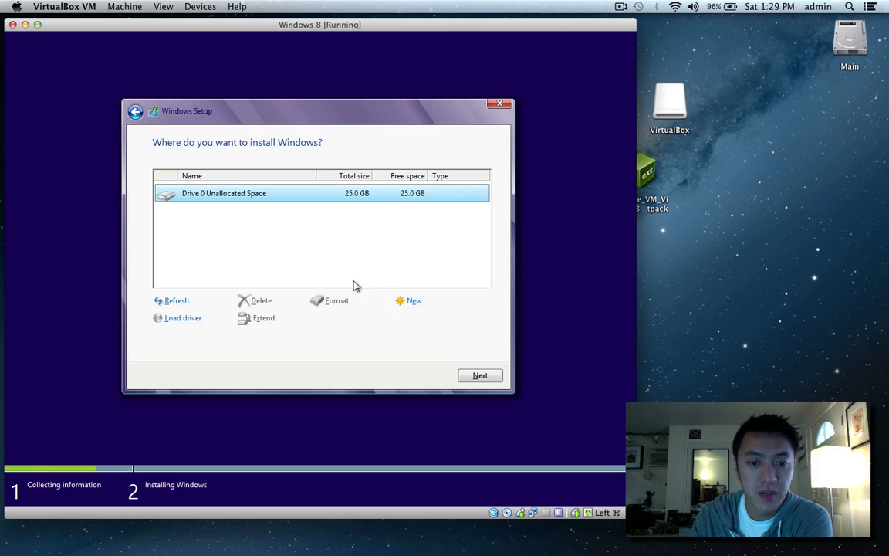
left_click(414, 305)
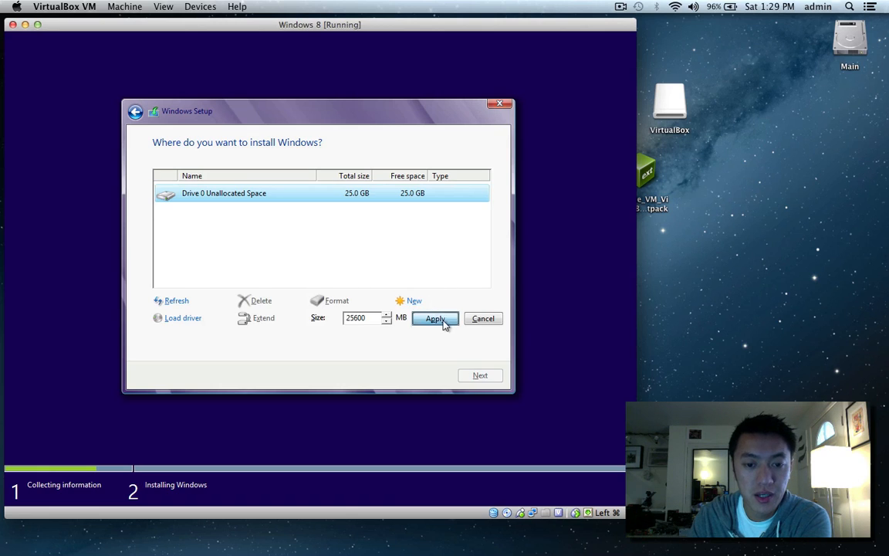
left_click(436, 319)
left_click(409, 319)
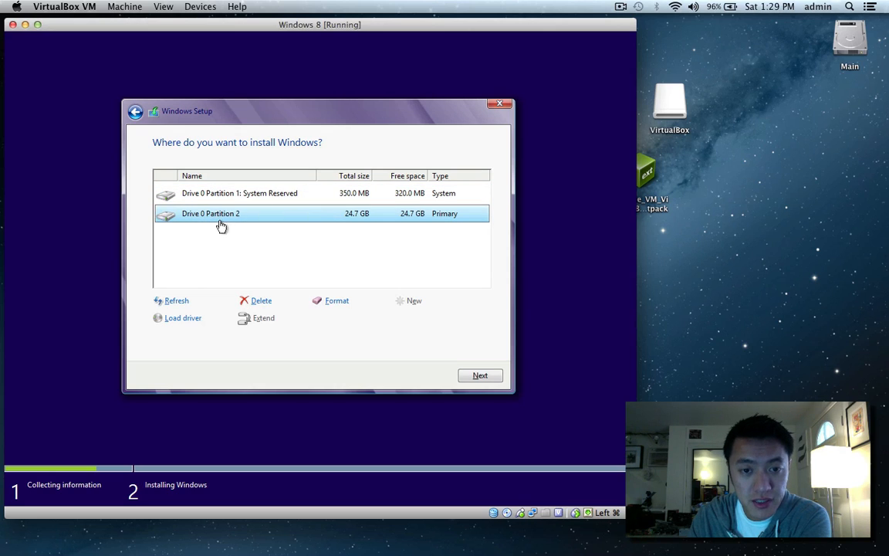
left_click(480, 375)
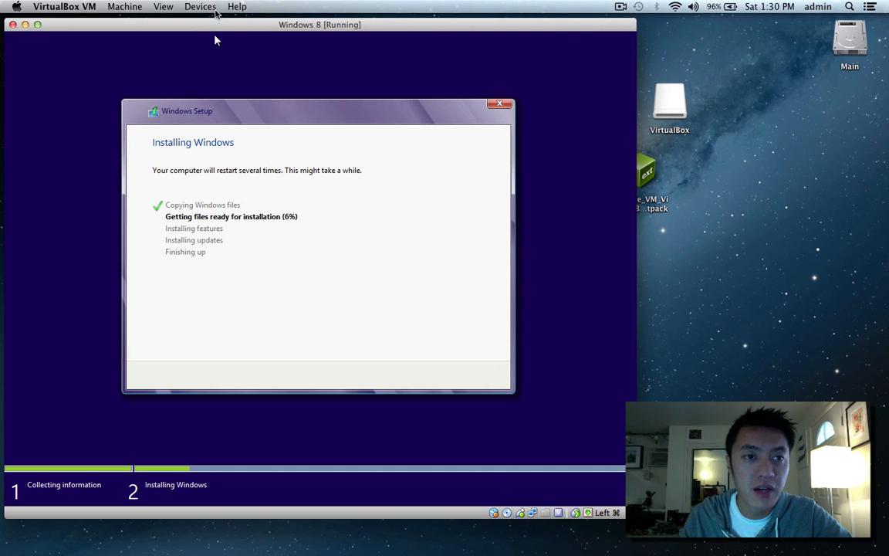
Check the Devices > CD/DVD Devices menu and close it unchanged while installation finishes.
left_click(200, 7)
mouse_move(204, 25)
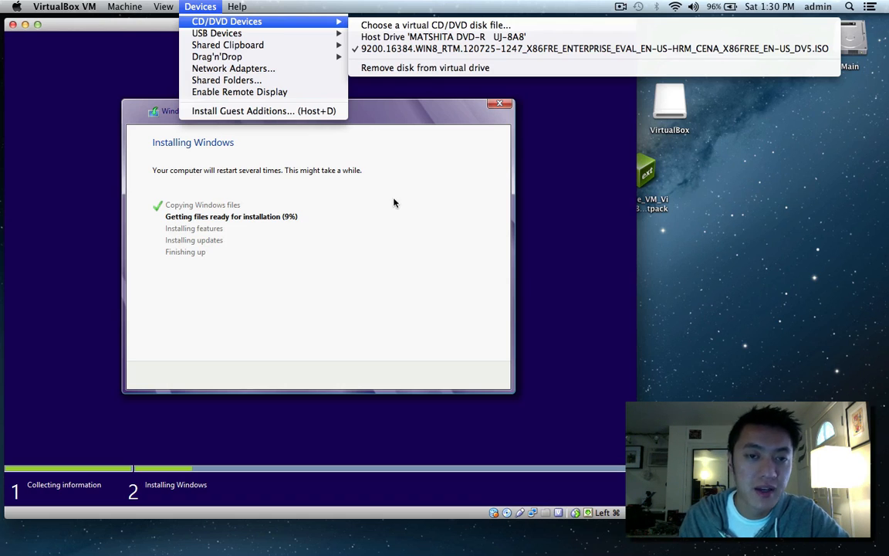
left_click(200, 8)
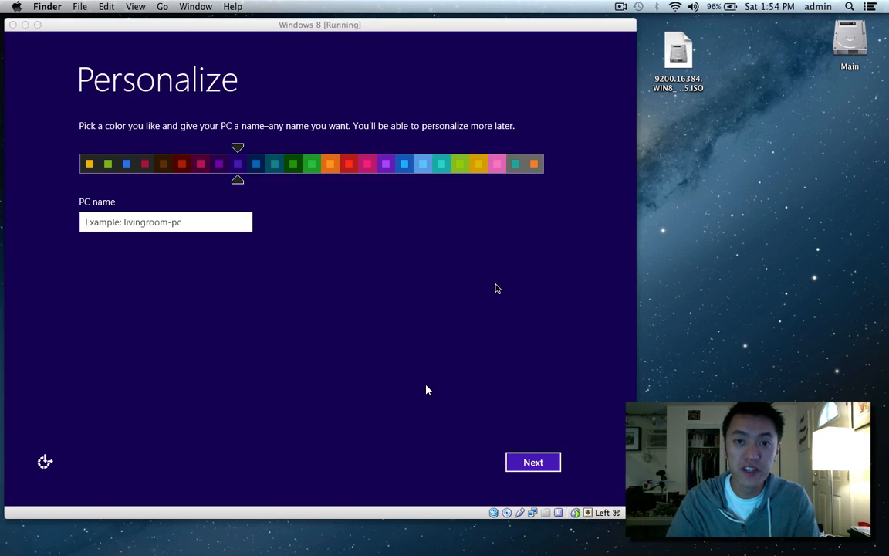
Name the PC windows8vm, use express settings, and sign in without a Microsoft account.
left_click(203, 221)
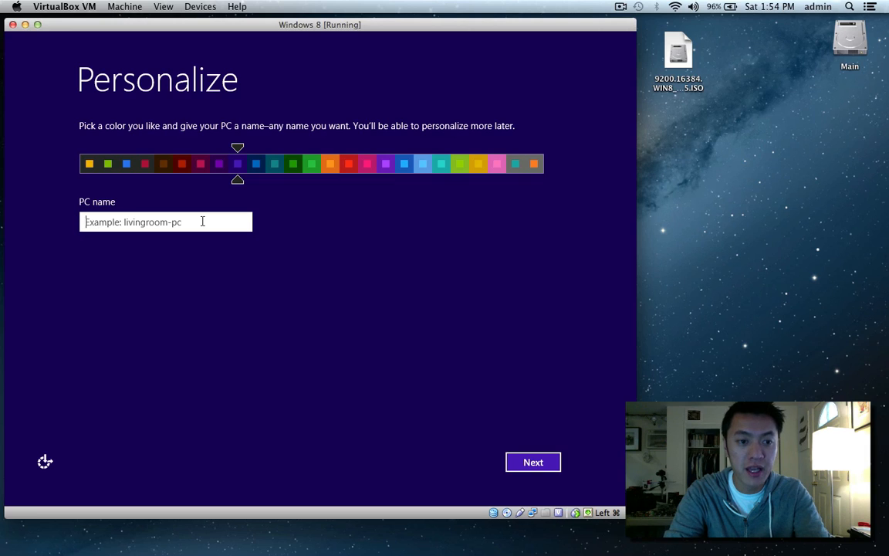
type("t")
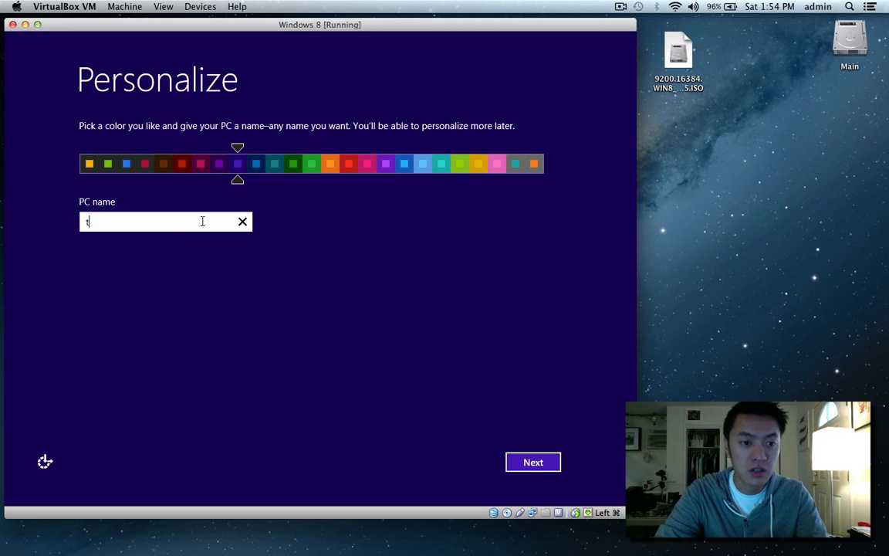
key("BackSpace")
type("windows")
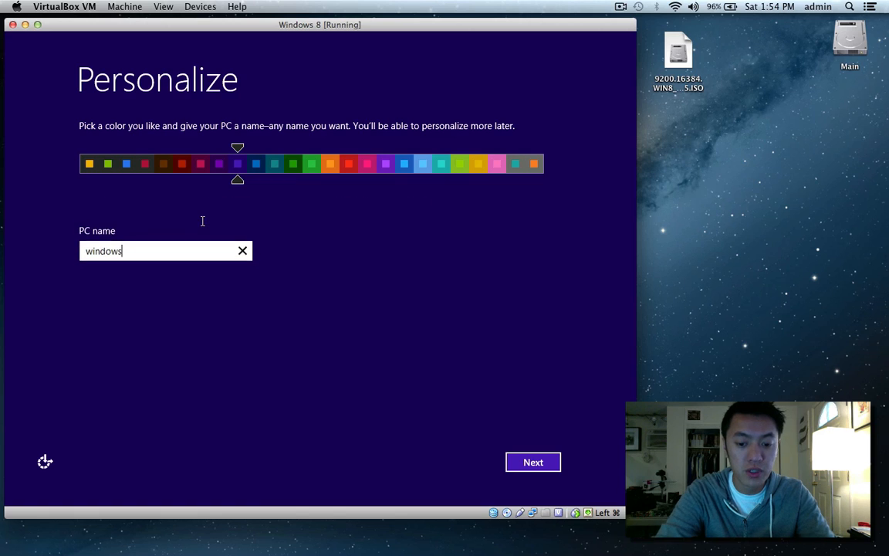
type("8vm")
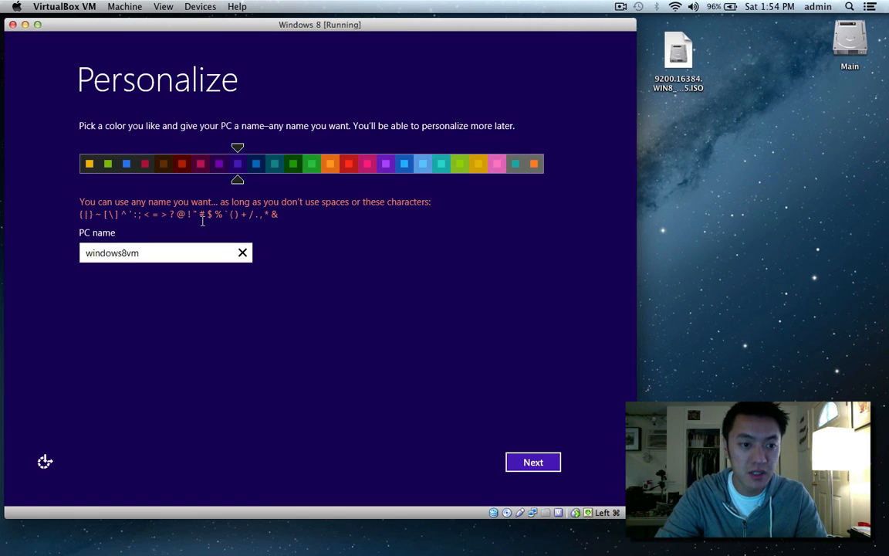
key("Return")
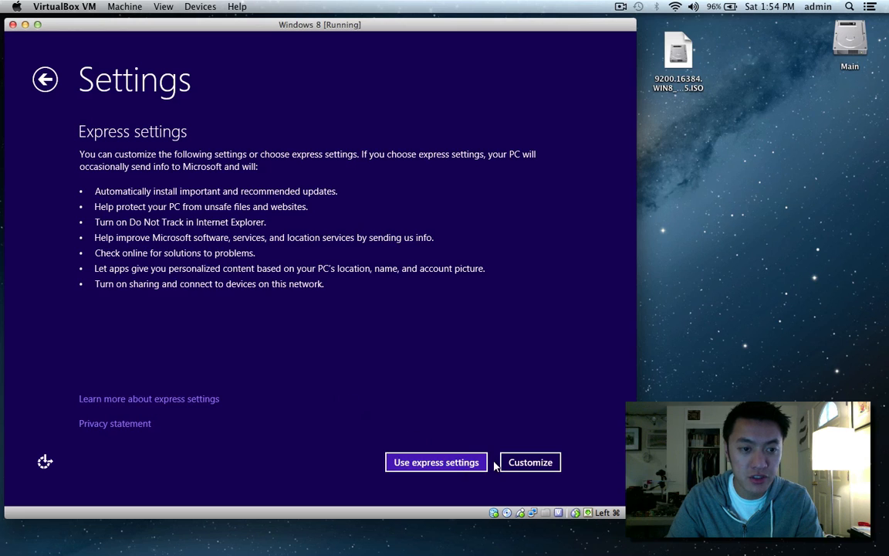
left_click(437, 466)
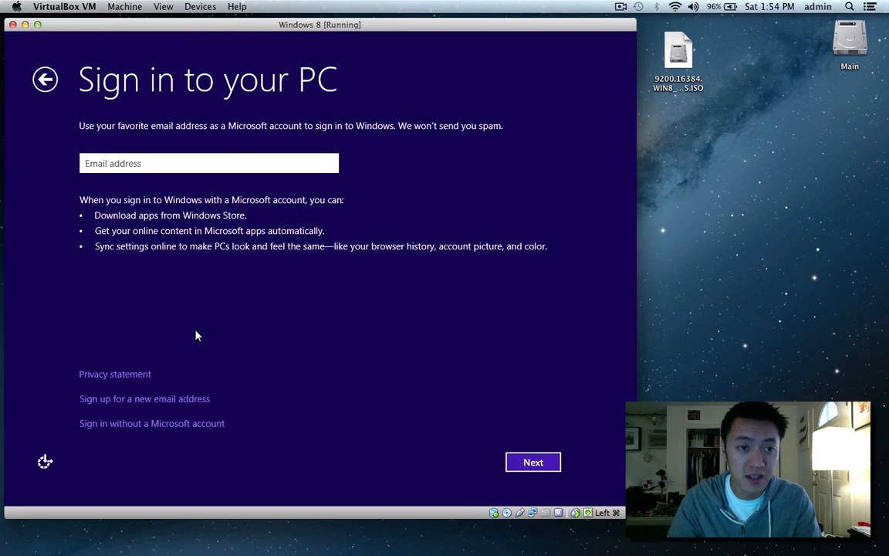
left_click(163, 425)
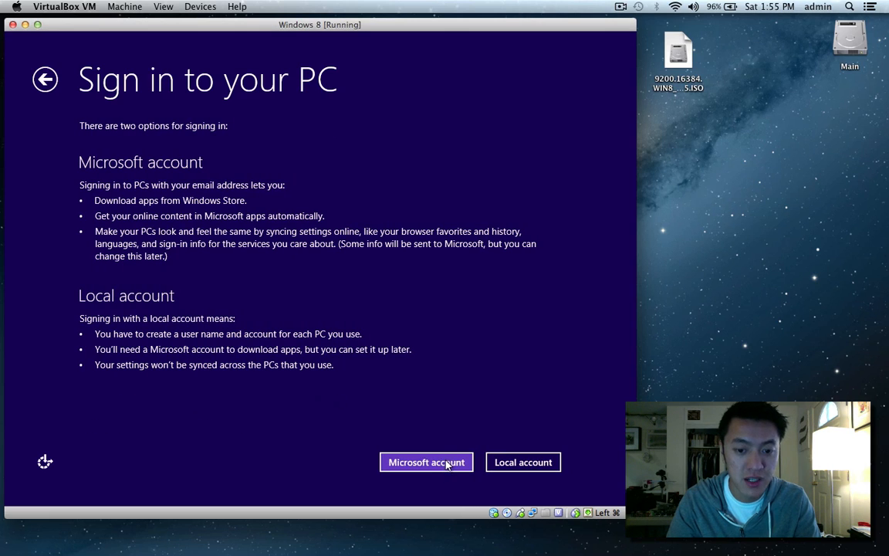
Create a local account with a short user name and finish setup to the Start screen.
left_click(507, 463)
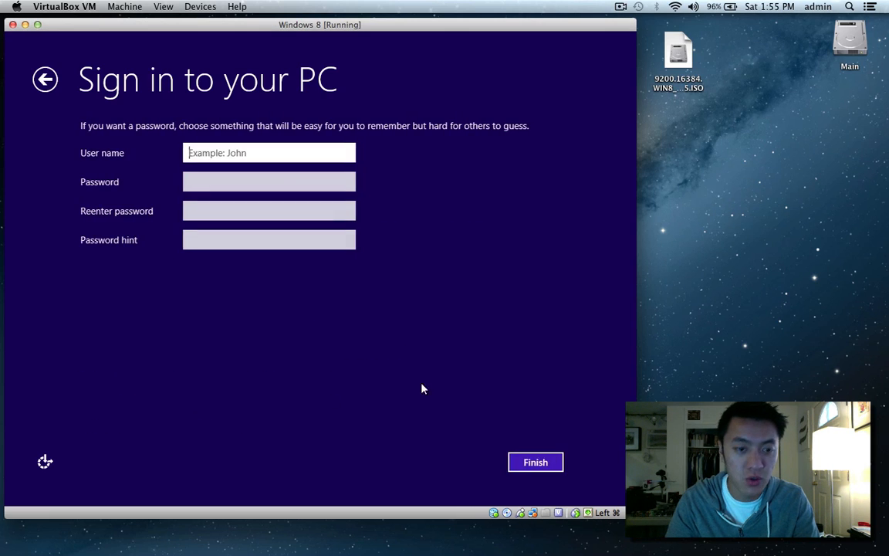
type("thegeek")
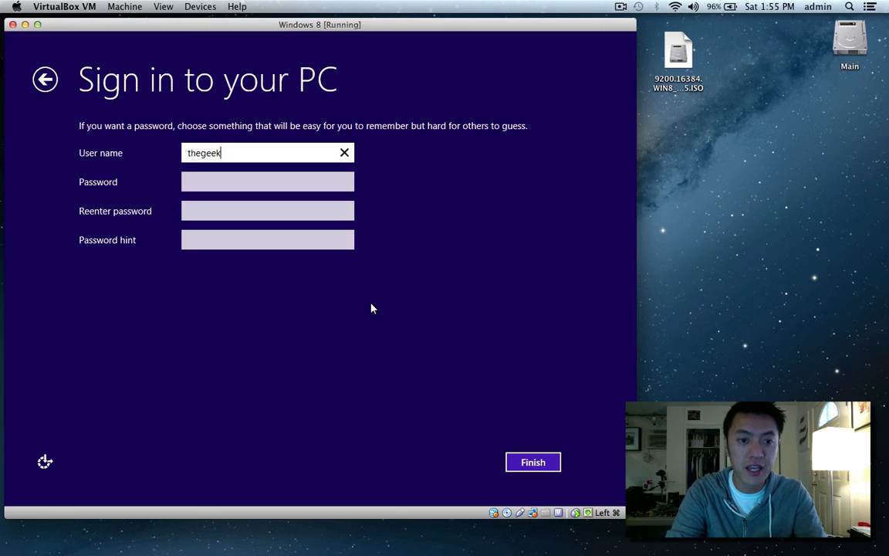
key("Return")
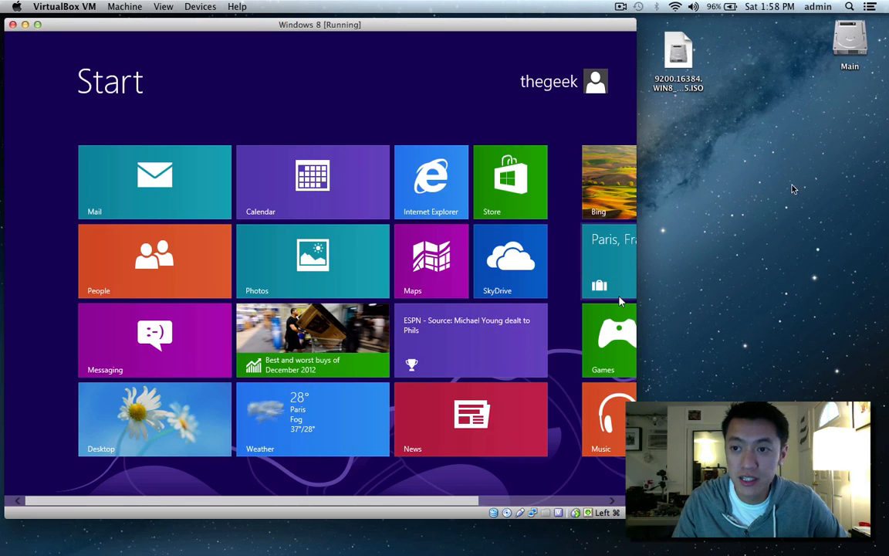
Eject the Corsair drive on the Mac, attach Corsair Voyager GT 3.0 to the VM, then open the Desktop.
left_click_drag(851, 126, 848, 536)
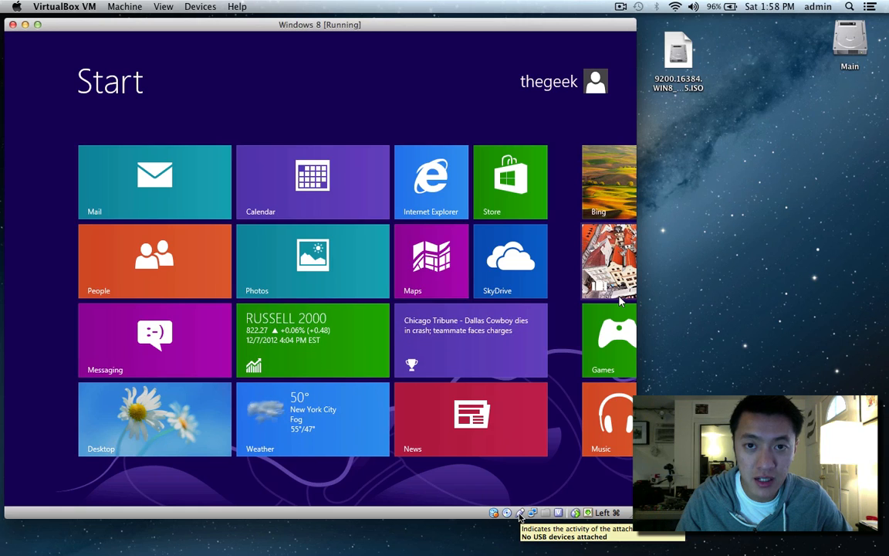
left_click(203, 9)
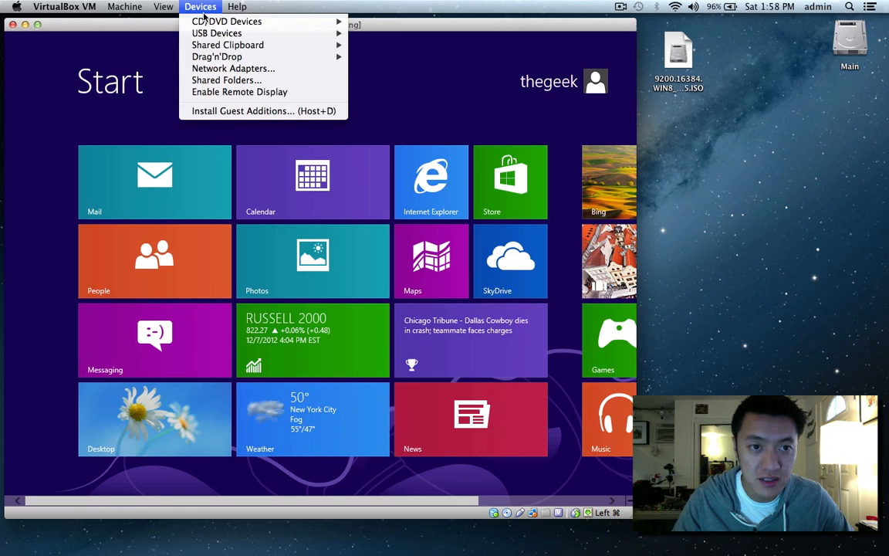
mouse_move(219, 36)
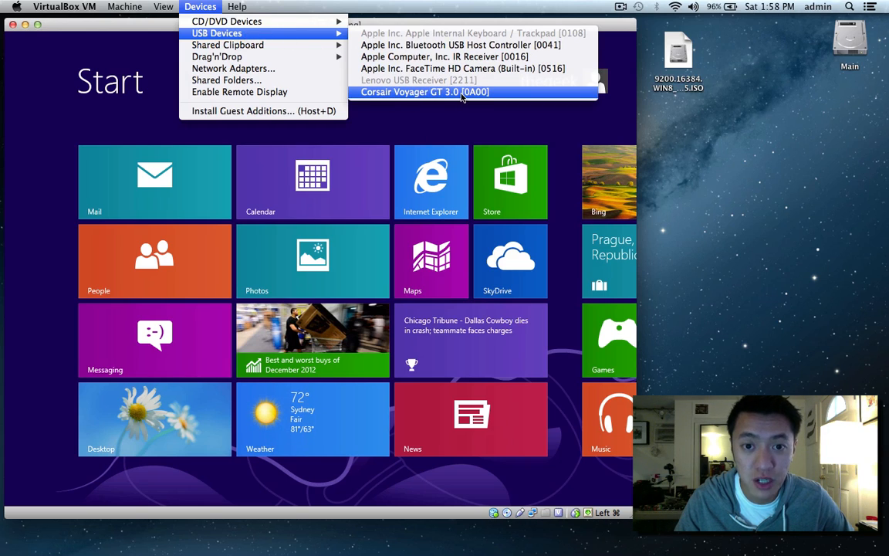
left_click(462, 92)
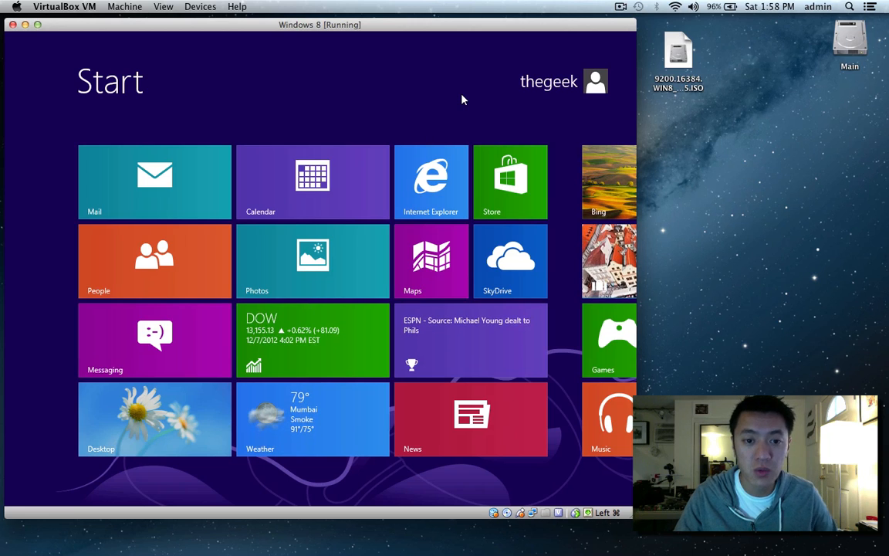
left_click(152, 443)
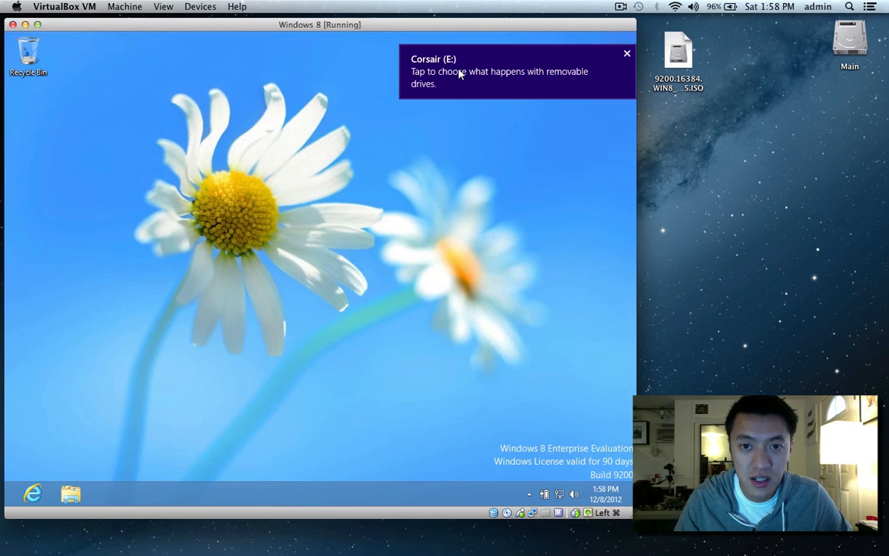
Enable the Computer, User's Files and Control Panel desktop icons, then open Computer.
right_click(123, 125)
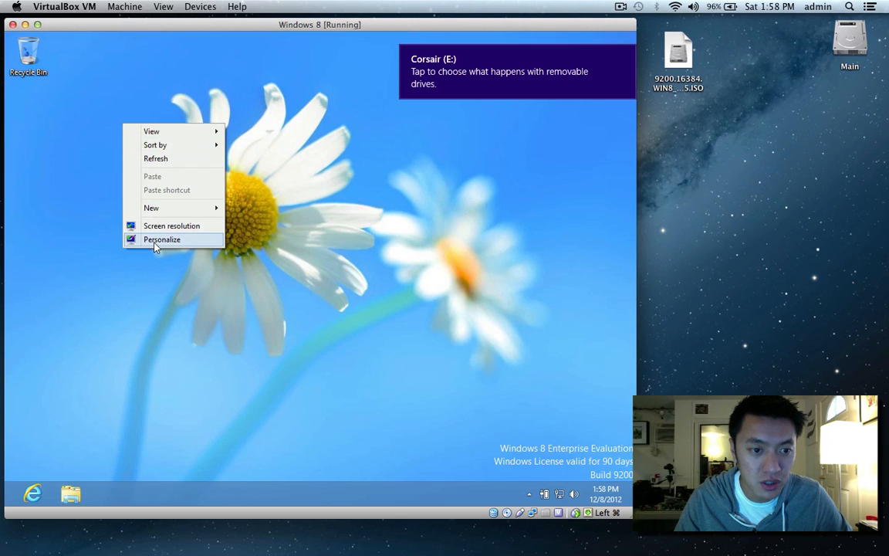
left_click(158, 240)
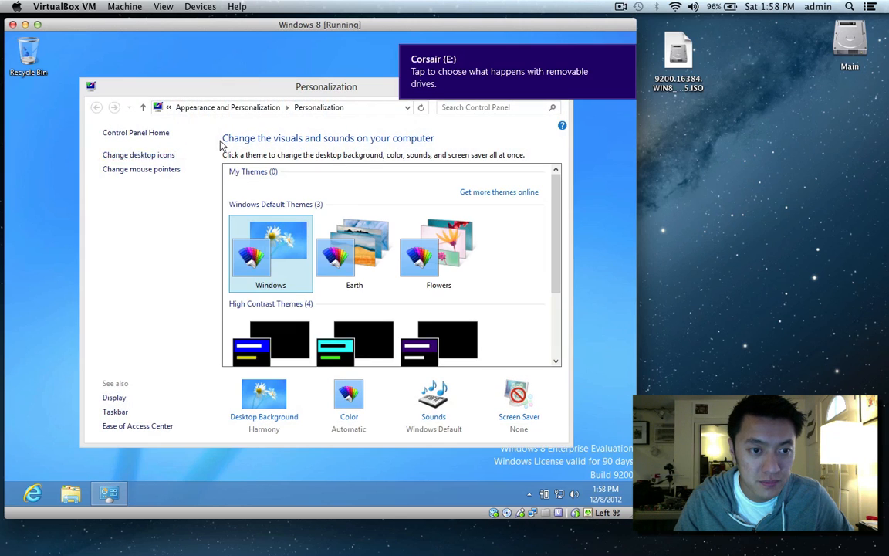
left_click(147, 155)
left_click(125, 171)
left_click(123, 184)
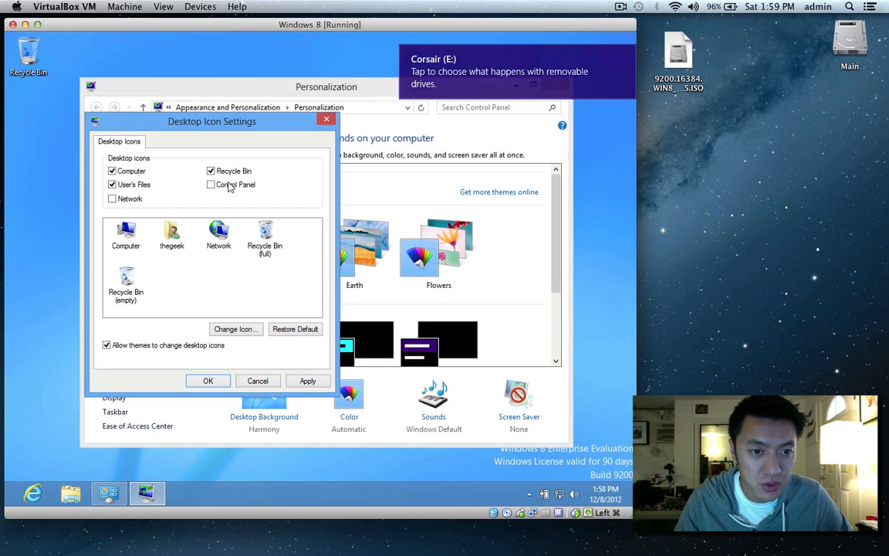
left_click(212, 185)
left_click(312, 382)
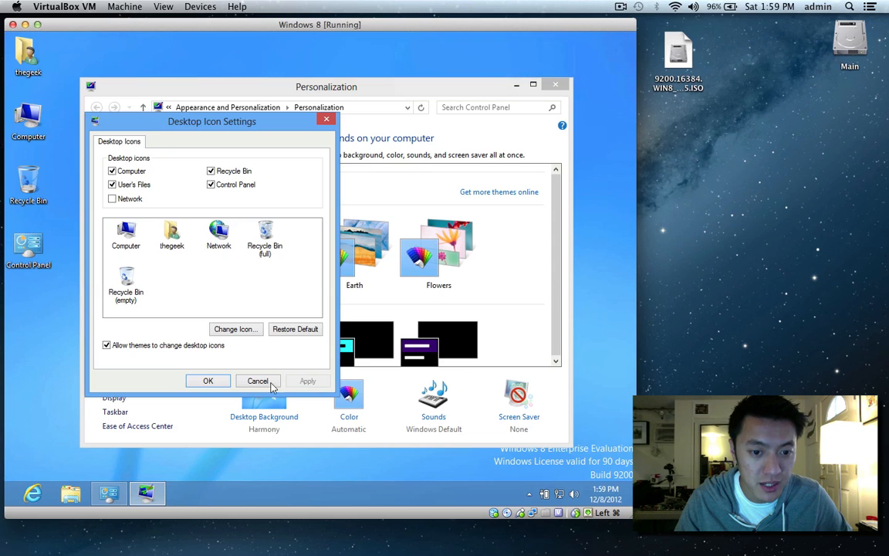
left_click(207, 382)
left_click(555, 84)
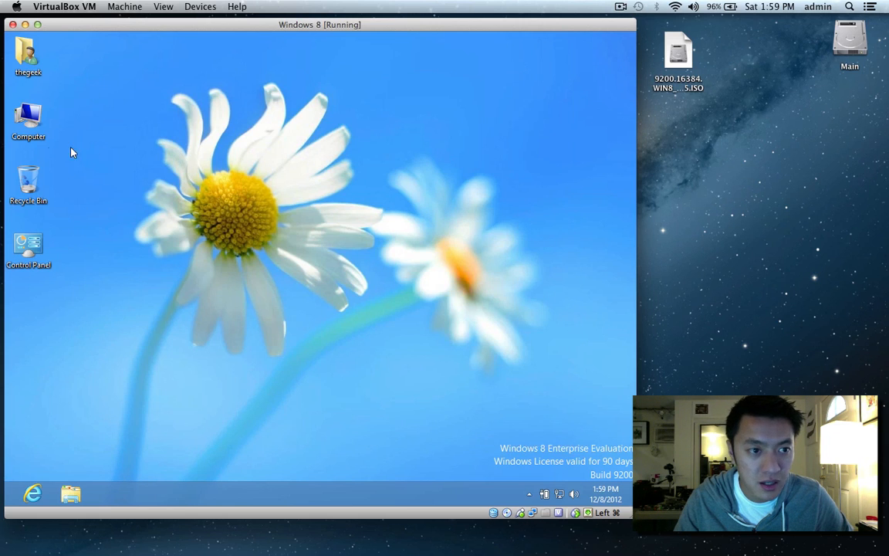
double_click(27, 123)
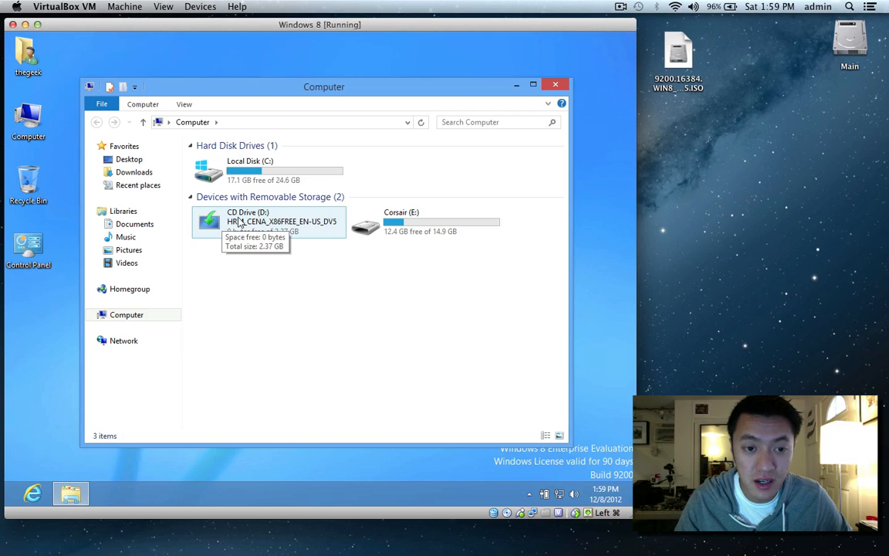
Remove the Windows disc from the virtual CD drive and minimize the Computer window.
left_click(507, 514)
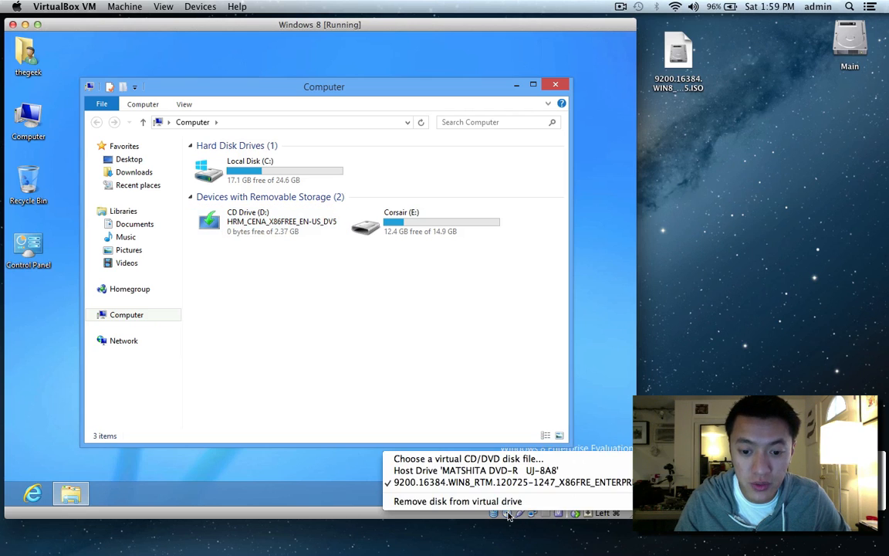
left_click(455, 503)
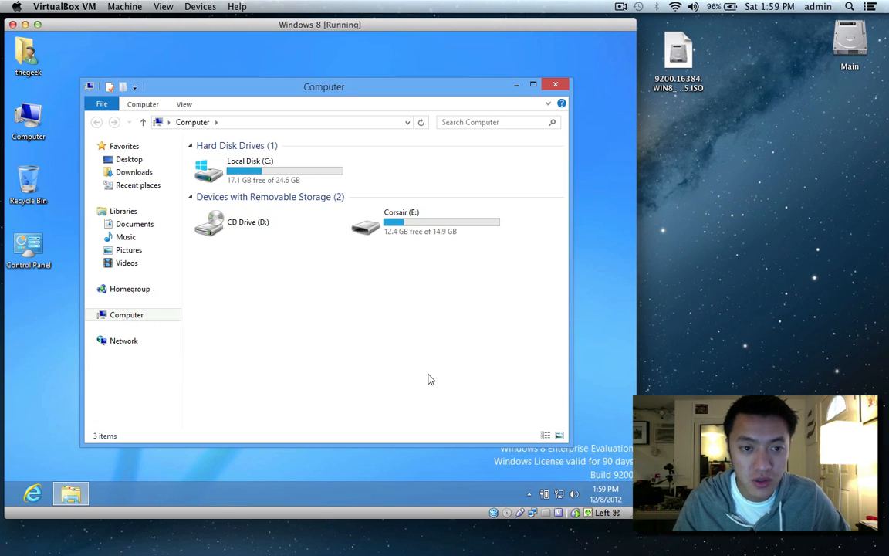
mouse_move(226, 224)
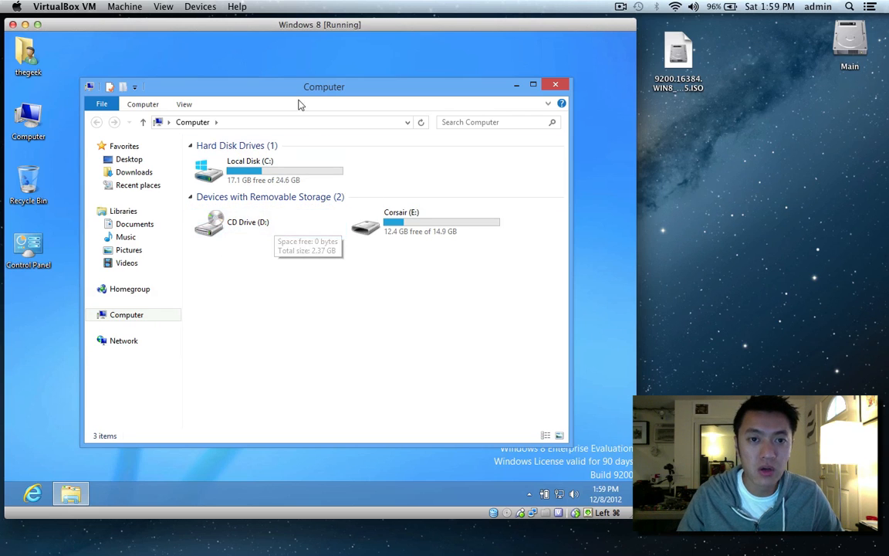
left_click_drag(307, 88, 329, 62)
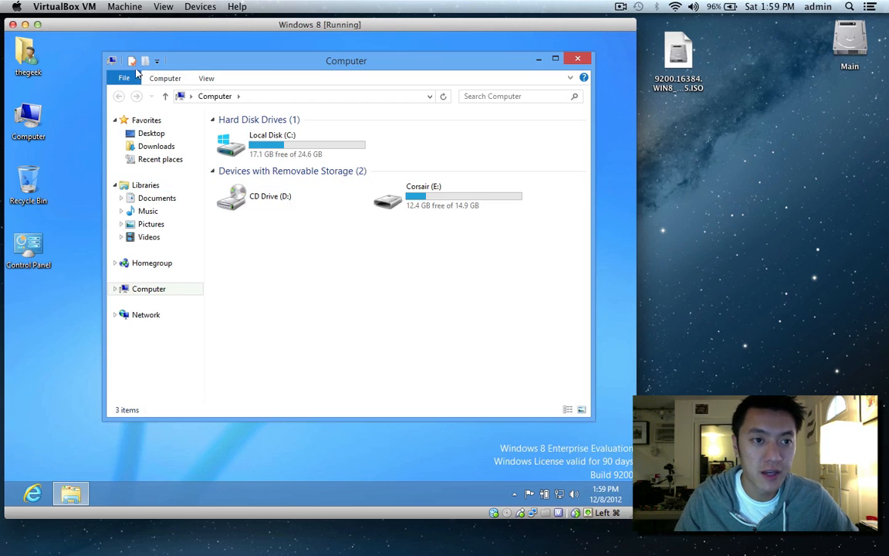
left_click_drag(194, 64, 174, 80)
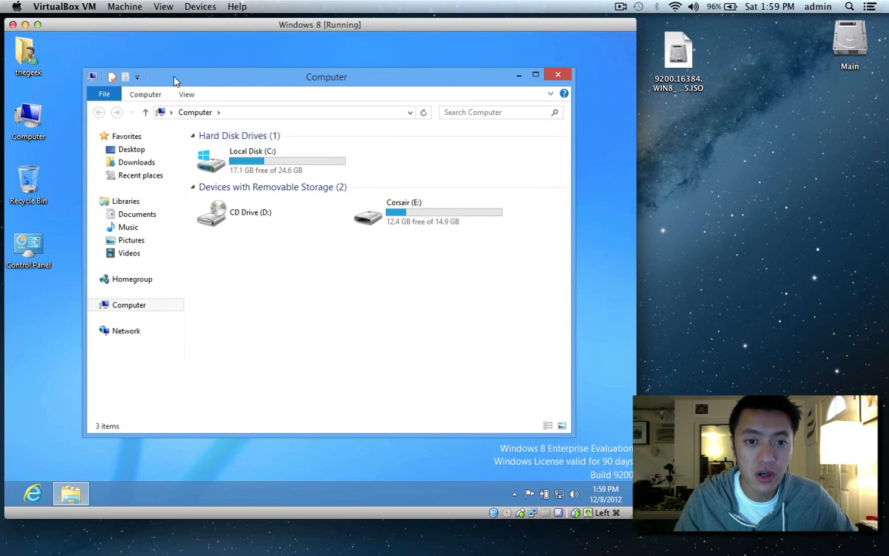
left_click(518, 76)
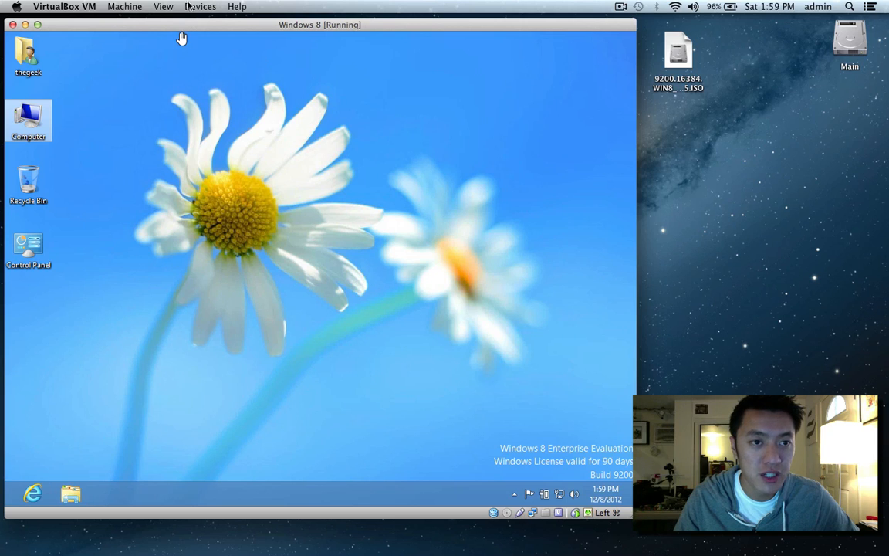
left_click(200, 7)
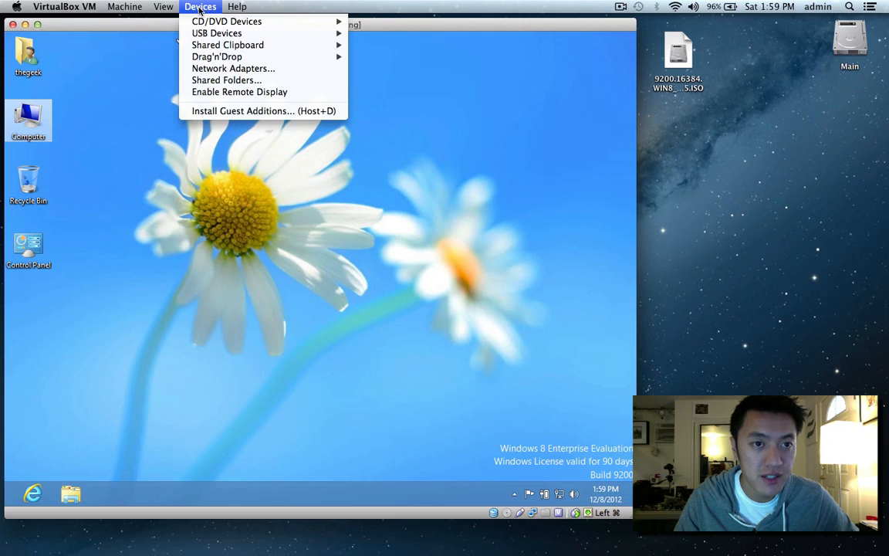
Insert the Guest Additions CD, run its installer from Computer, approve UAC, and bring the wizard forward.
left_click(255, 111)
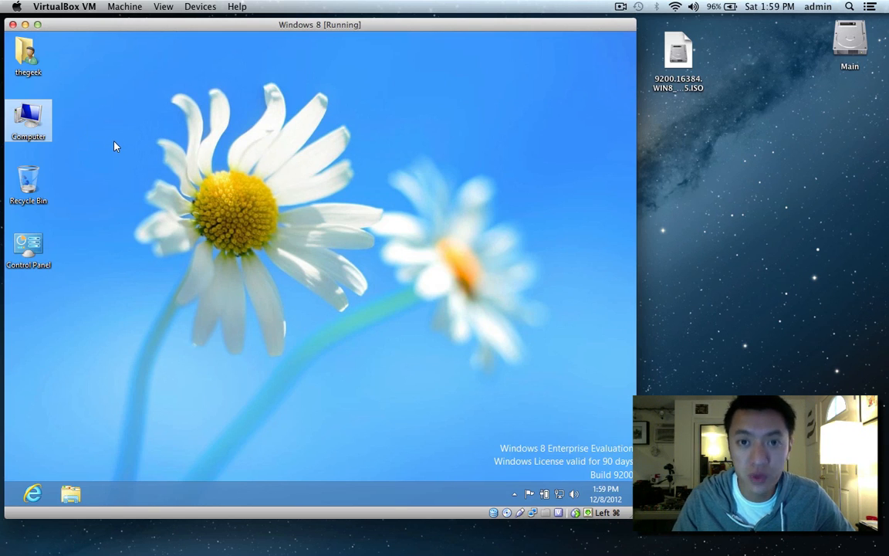
double_click(28, 120)
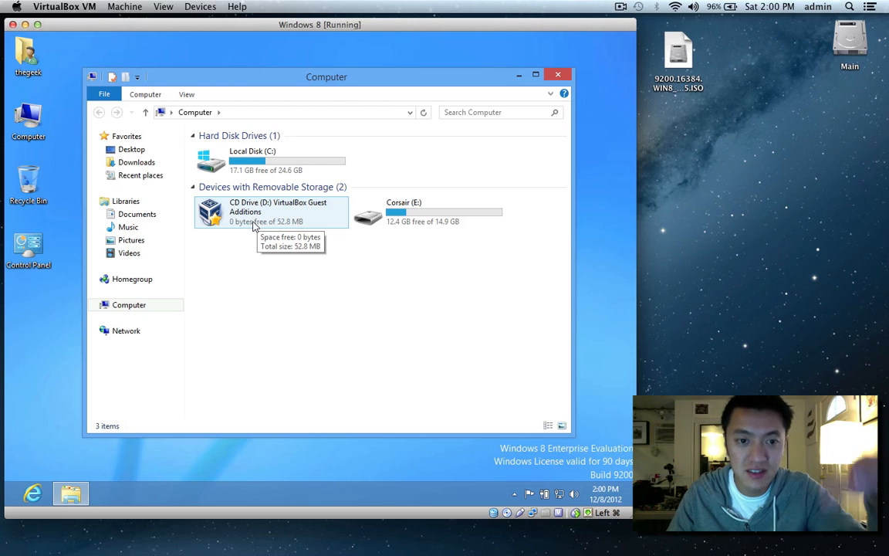
double_click(242, 212)
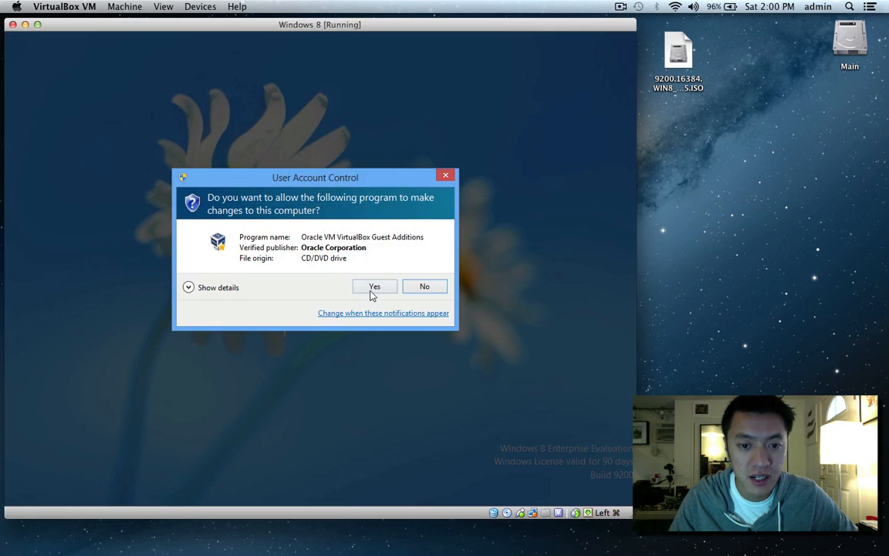
left_click(370, 287)
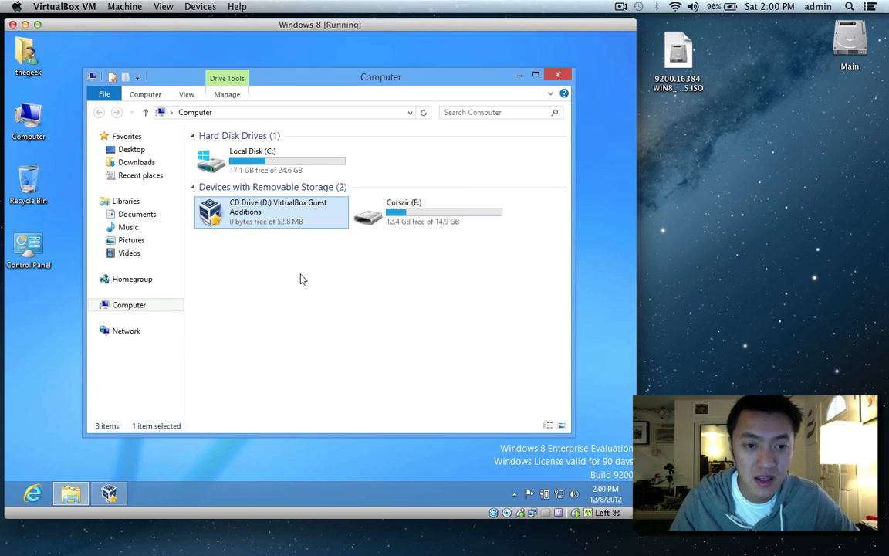
left_click(109, 492)
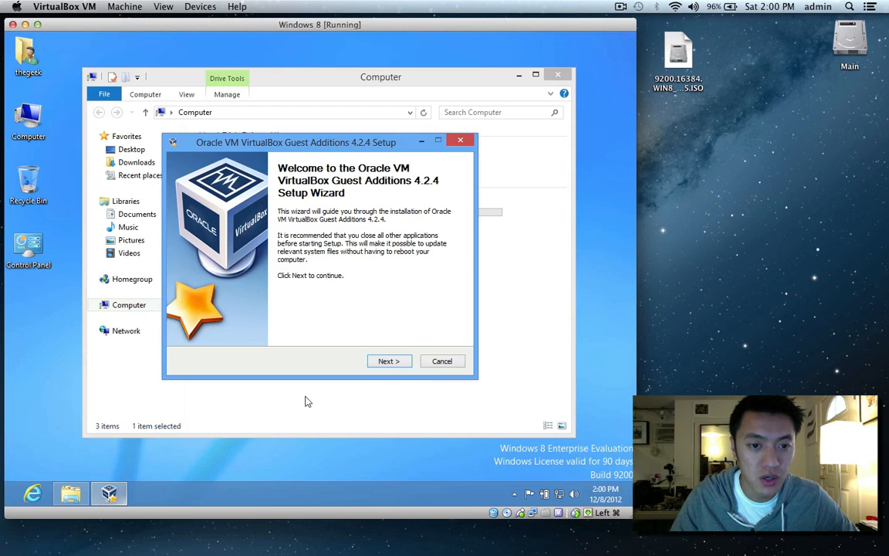
Start installing Guest Additions 4.2.4 with the default location and components.
left_click(386, 362)
left_click(388, 362)
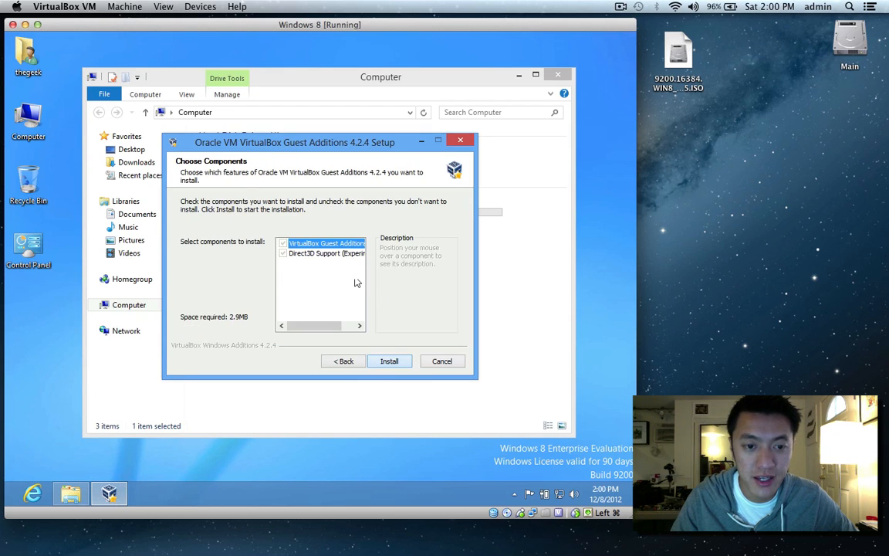
left_click(389, 360)
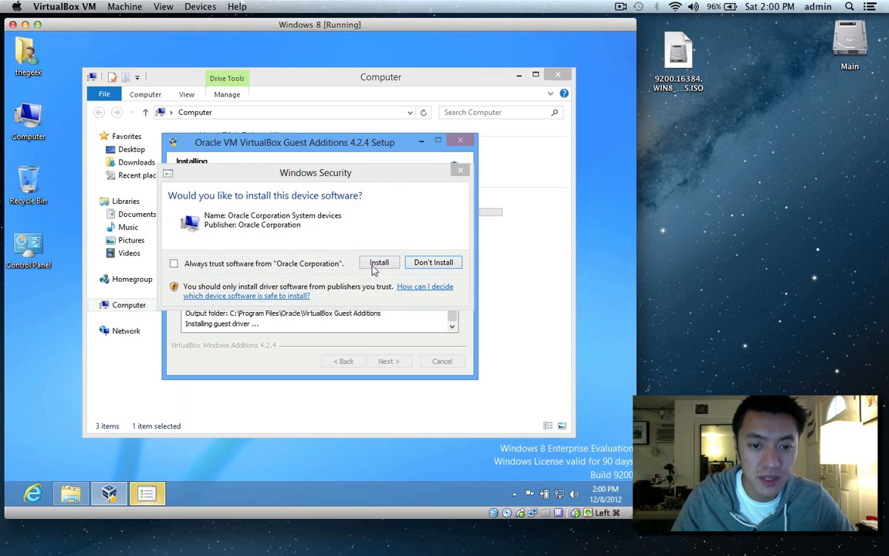
Allow the system device and display adapter drivers, choose to reboot later, and finish.
left_click(375, 264)
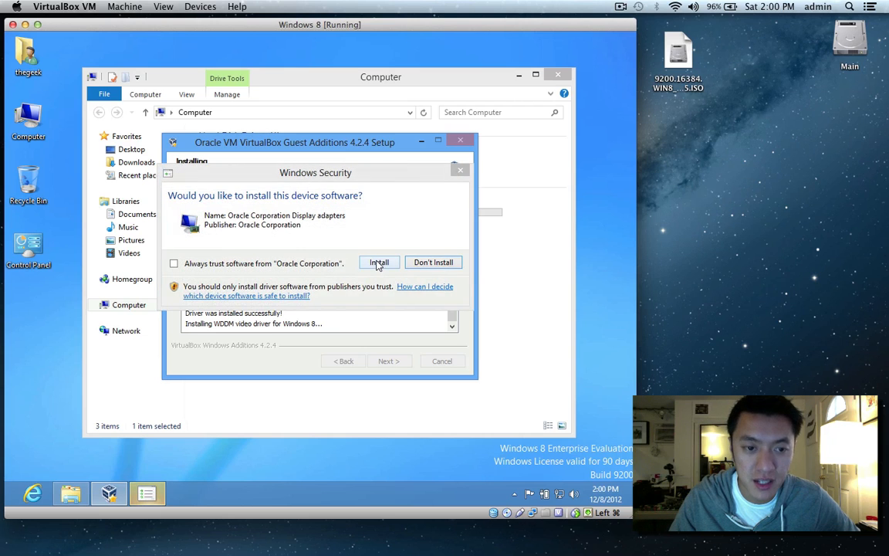
left_click(376, 262)
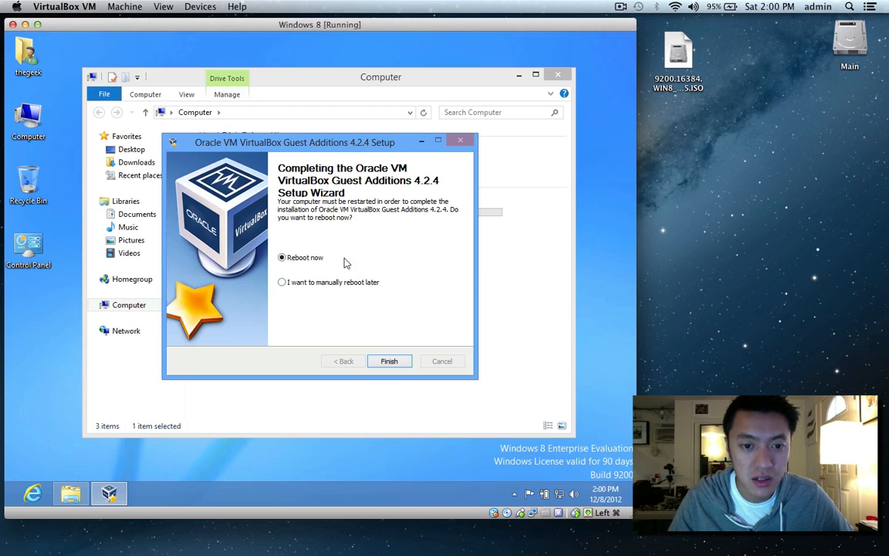
left_click(310, 283)
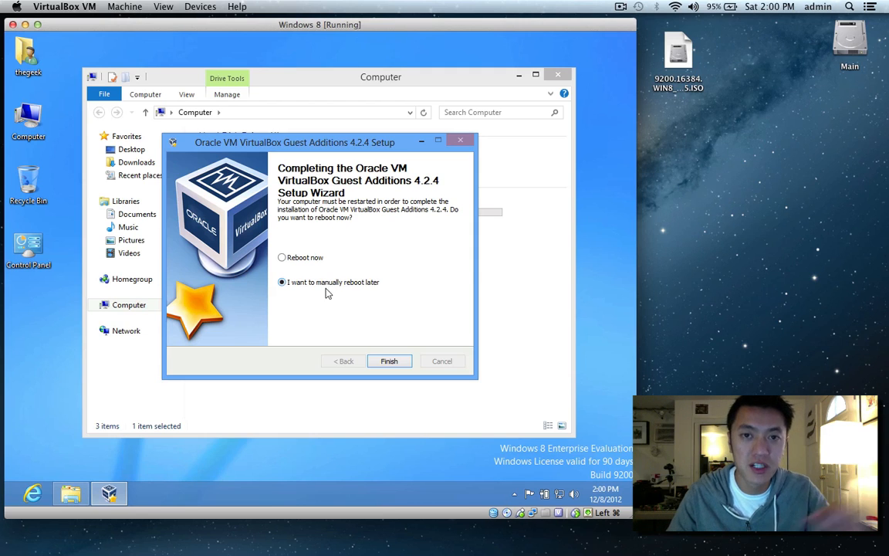
left_click(389, 363)
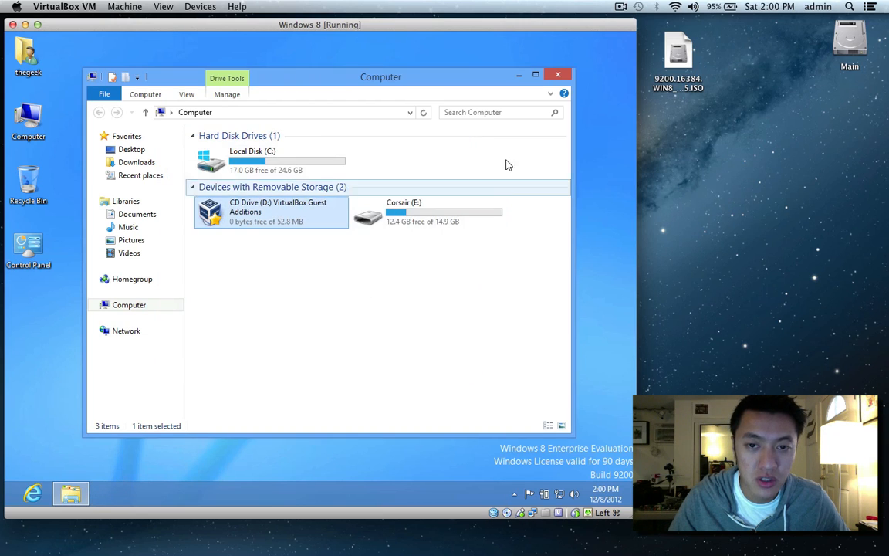
Close the guest's Computer window, then open and dismiss the Windows 8 Devices charm pane.
left_click(558, 76)
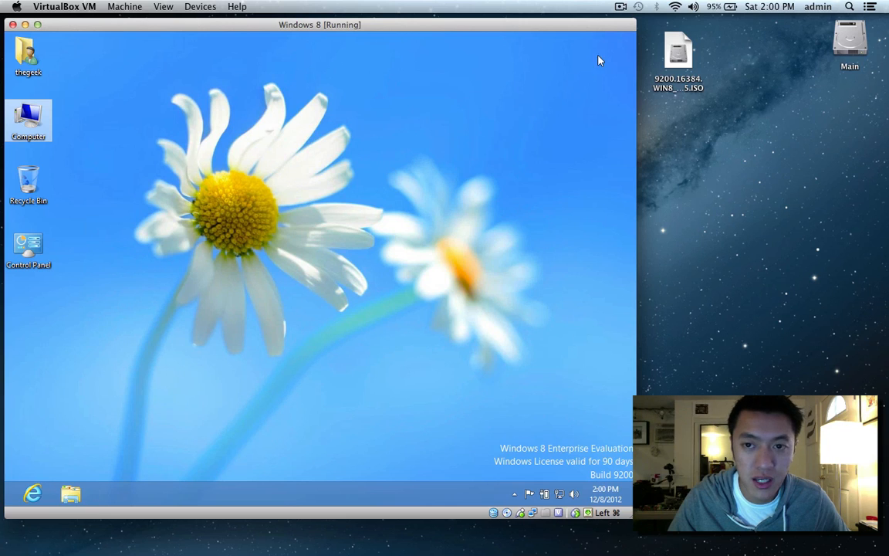
mouse_move(634, 33)
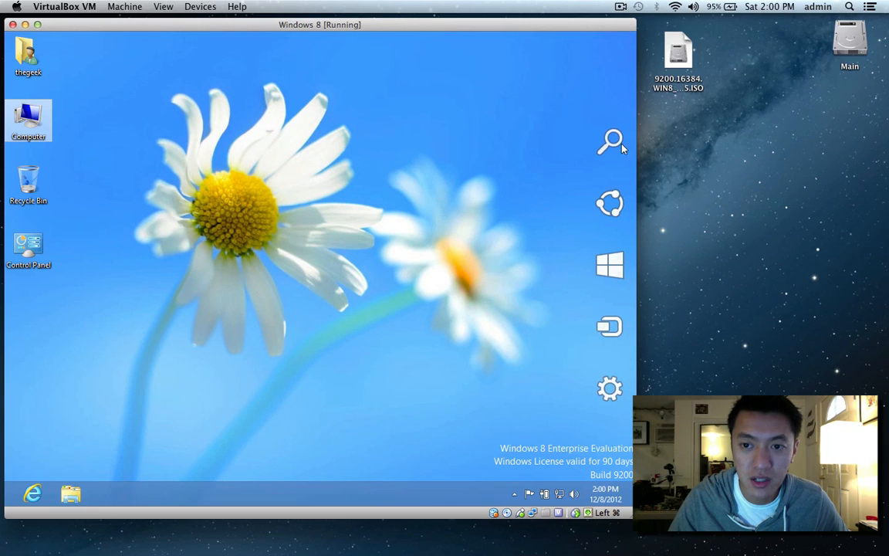
left_click(605, 342)
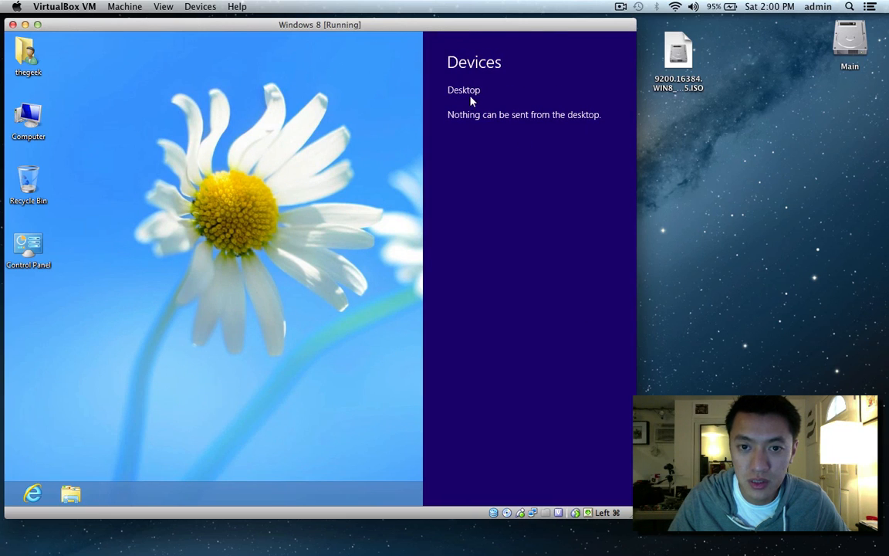
left_click(306, 366)
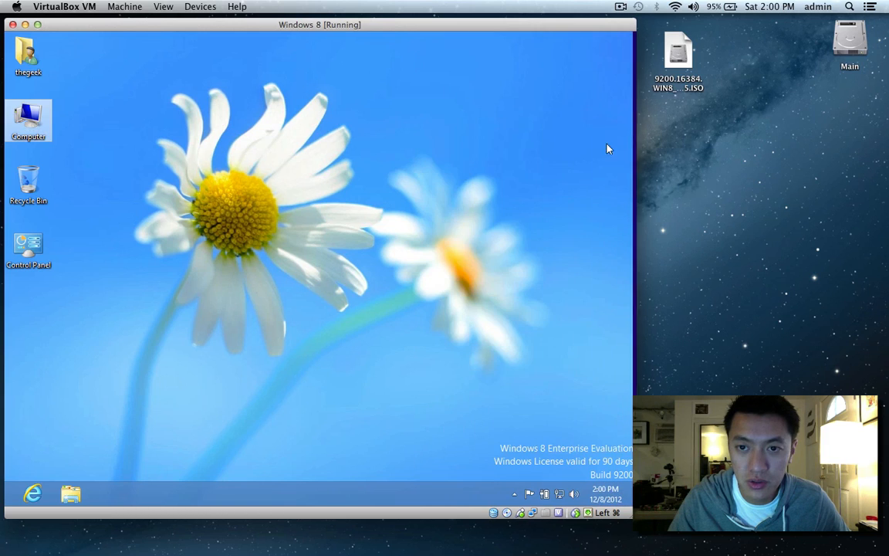
Open the Settings charm's power options, cancel the VirtualBox close-machine dialog, and dismiss the Settings pane.
mouse_move(633, 34)
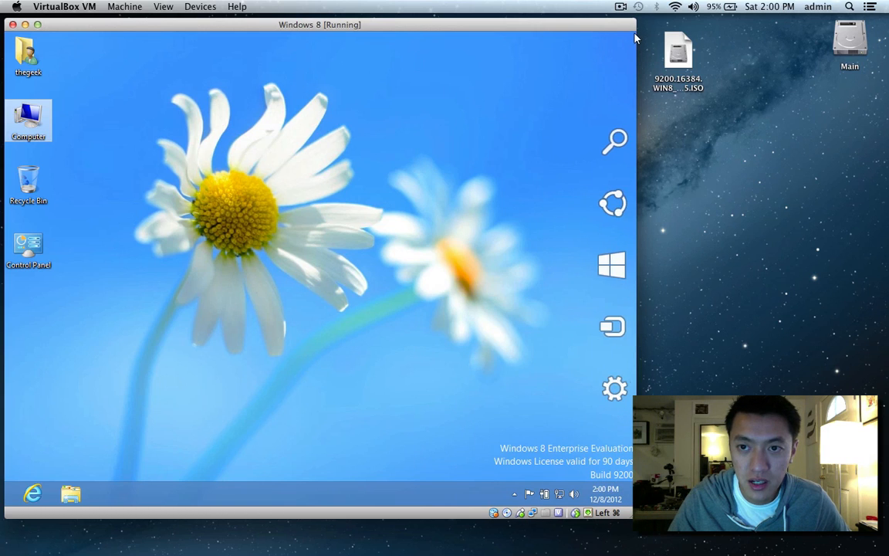
left_click(610, 392)
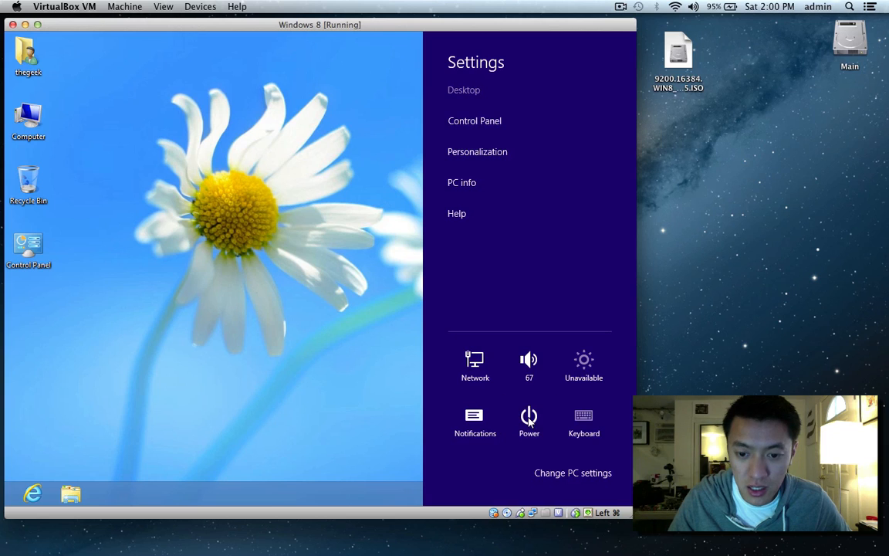
left_click(529, 420)
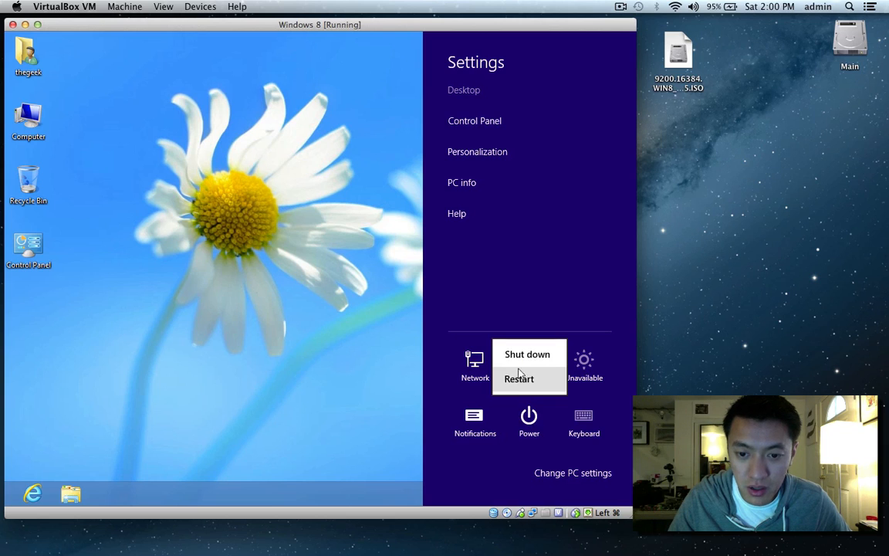
left_click(13, 25)
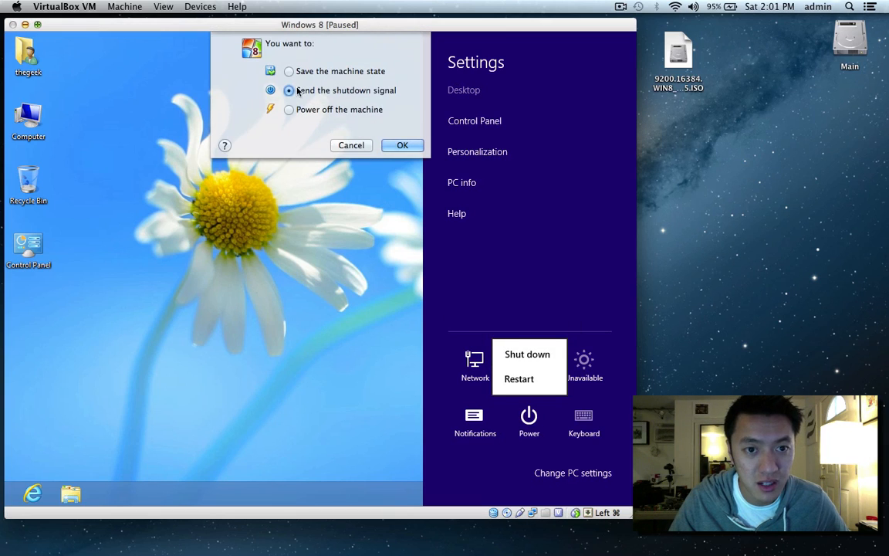
left_click(351, 145)
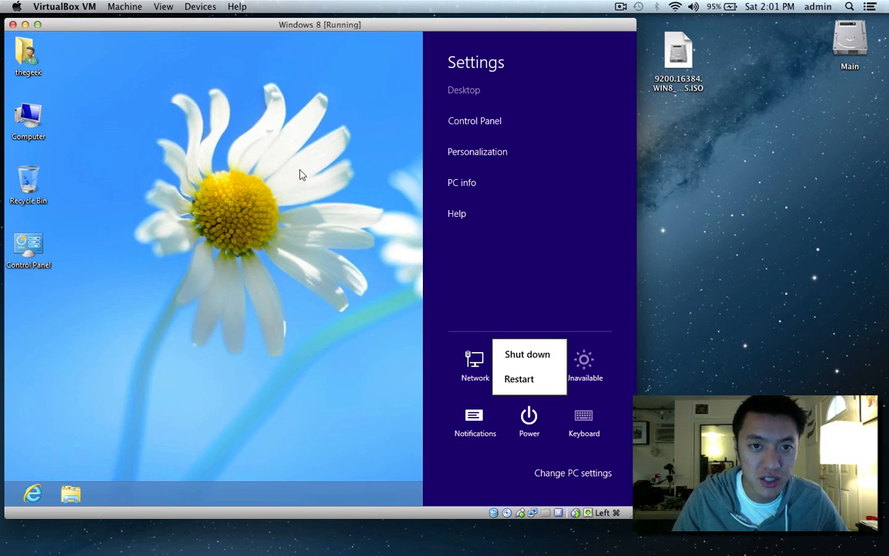
key("Escape")
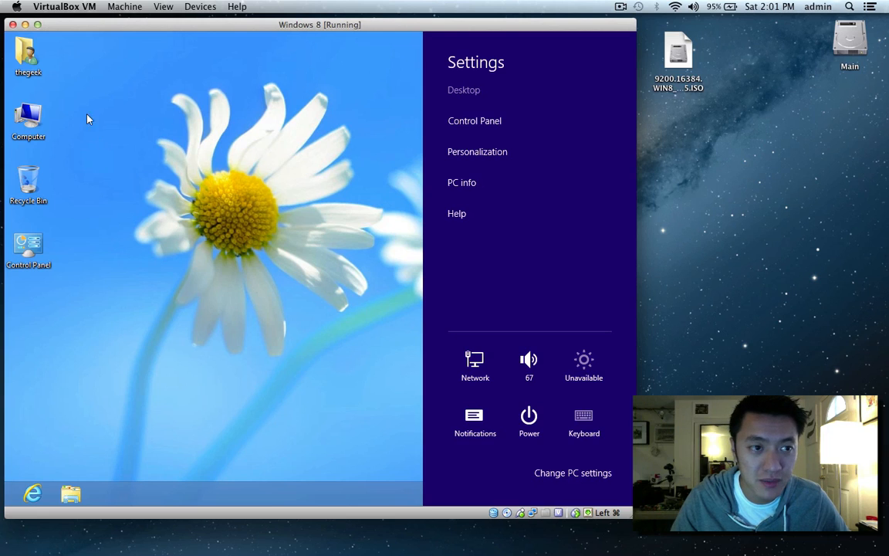
left_click(28, 122)
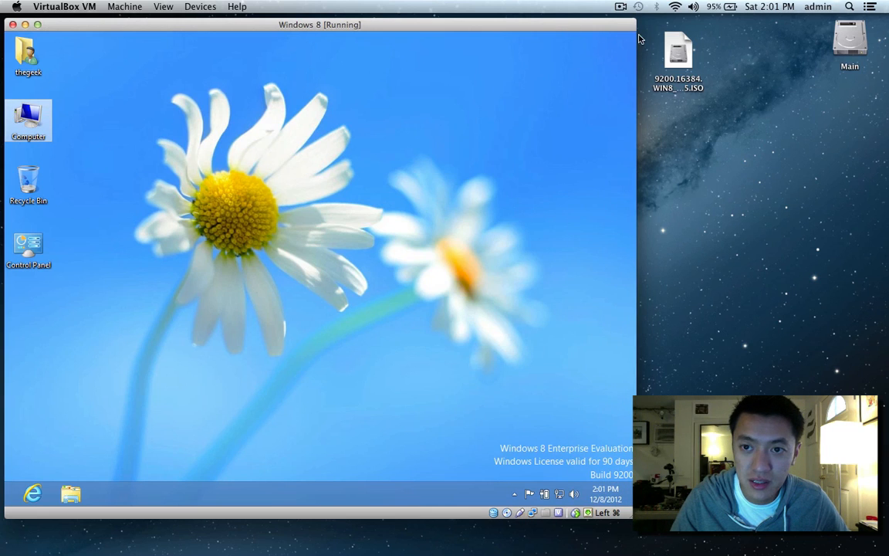
Shut down Windows 8 through the Settings charm's Power > Shut down.
mouse_move(634, 35)
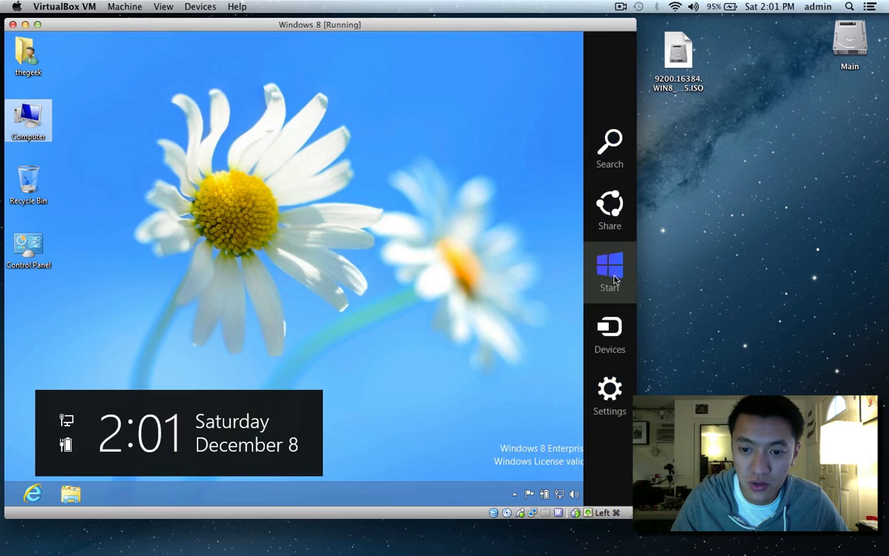
left_click(610, 386)
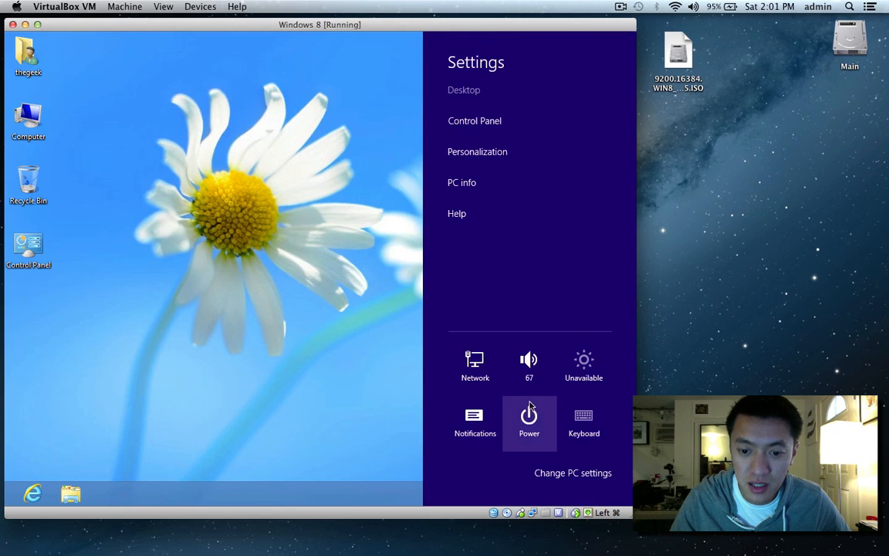
left_click(528, 419)
left_click(527, 355)
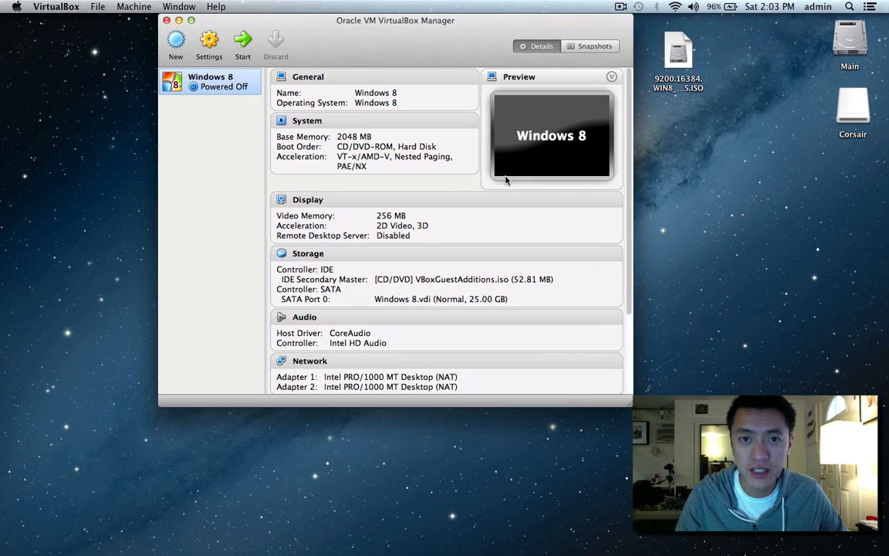
In the Windows 8 machine's Shared Folders settings, add a share and browse via Other... for its path.
left_click(208, 43)
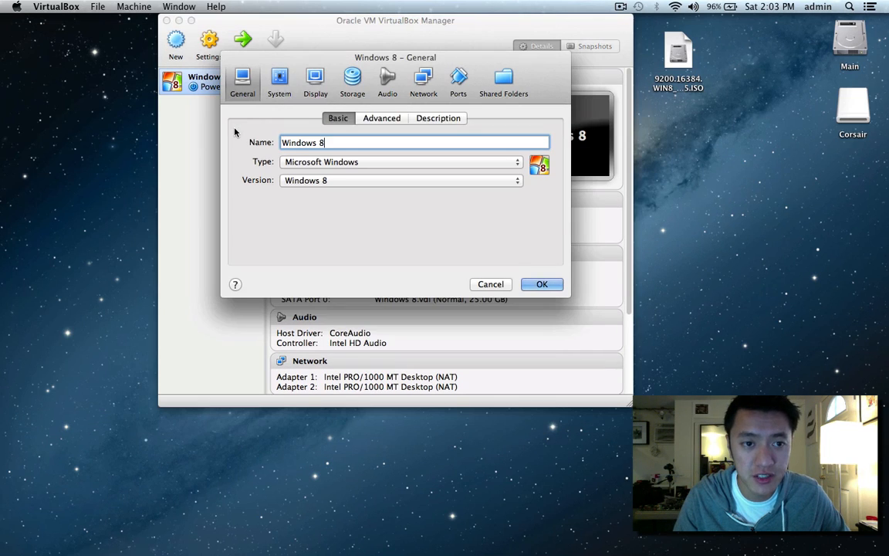
left_click(503, 81)
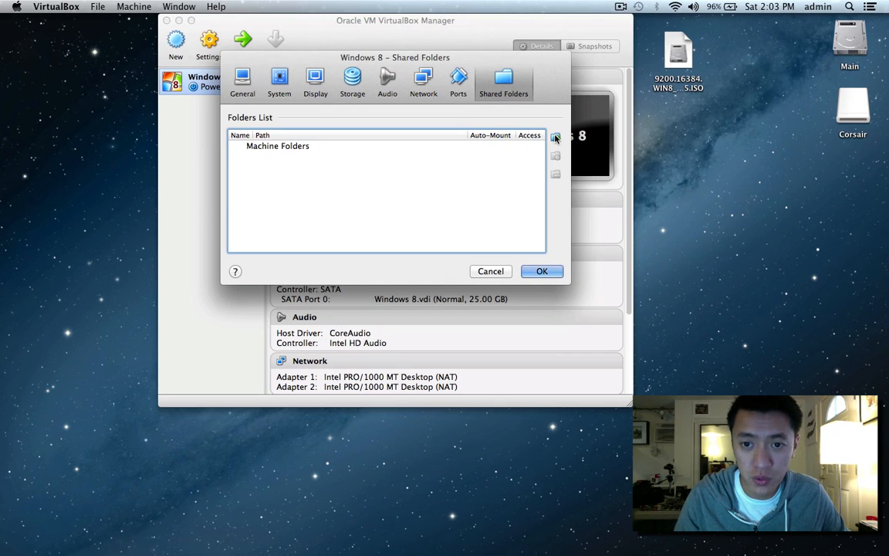
left_click(555, 137)
left_click(479, 120)
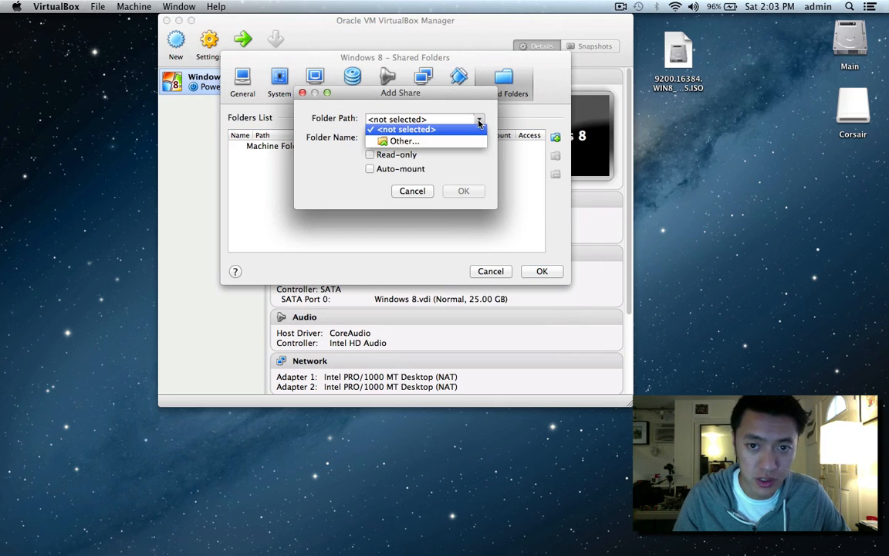
left_click(380, 142)
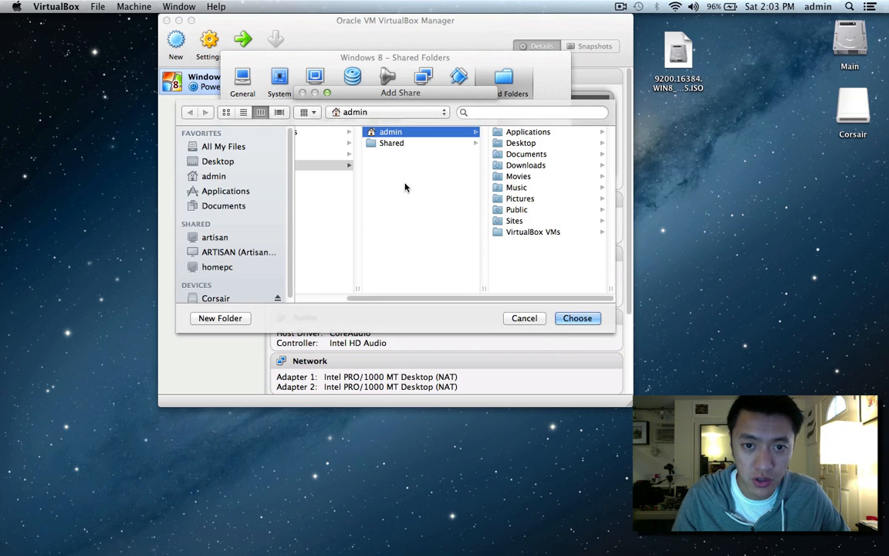
Create a new Desktop folder named 'shared' and choose it as the share path.
left_click(511, 143)
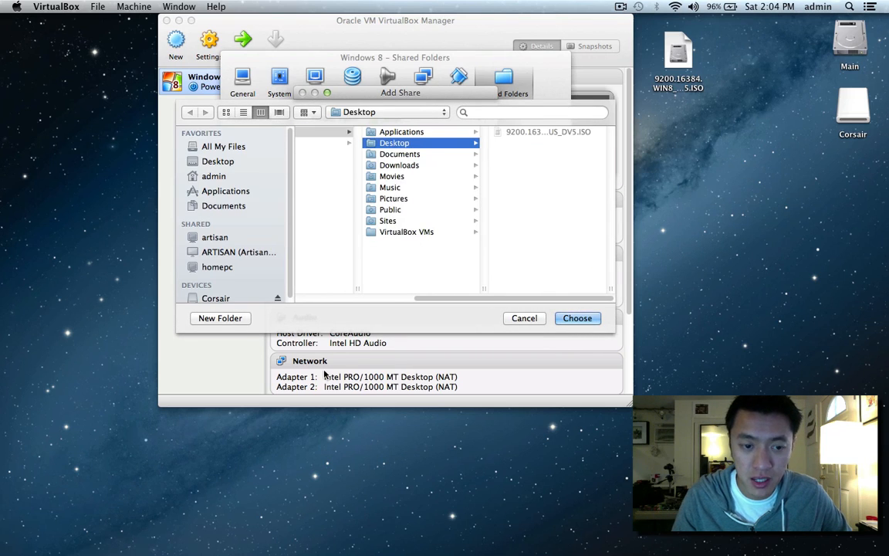
left_click(232, 318)
type("shared")
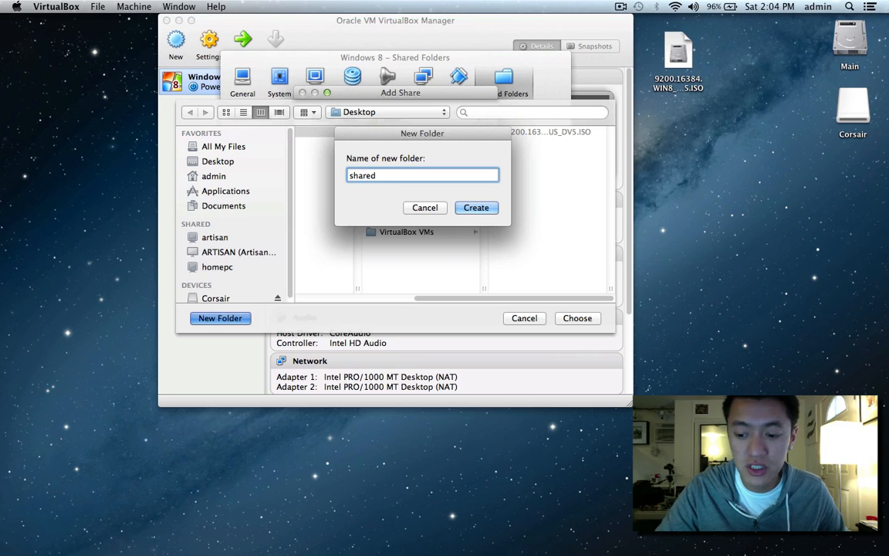
key("Return")
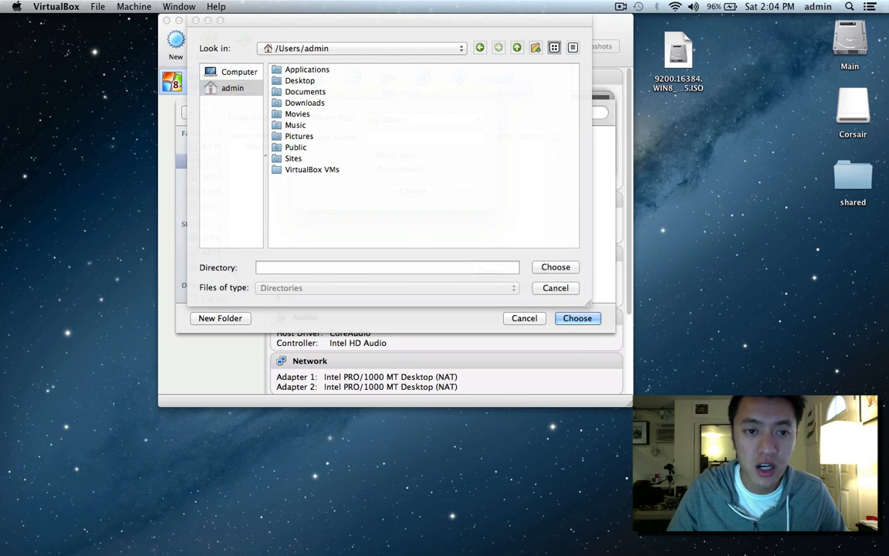
left_click(301, 81)
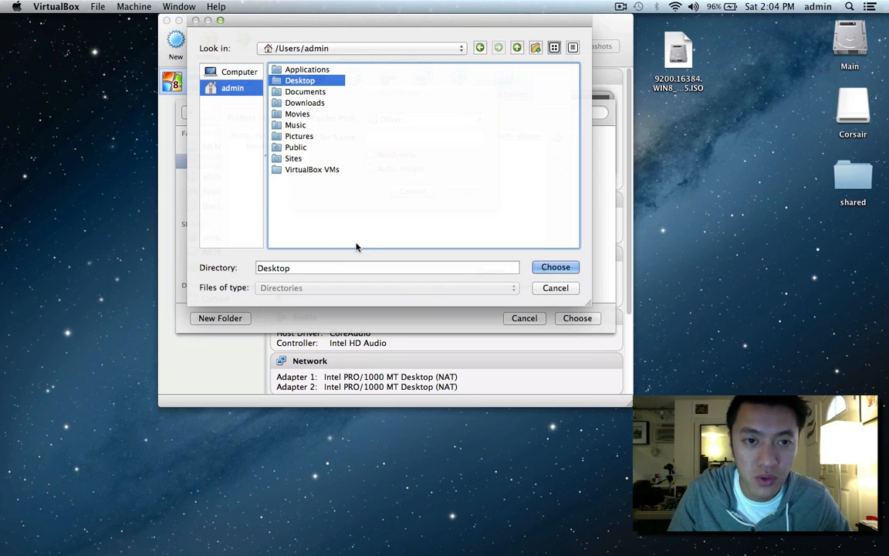
left_click(554, 268)
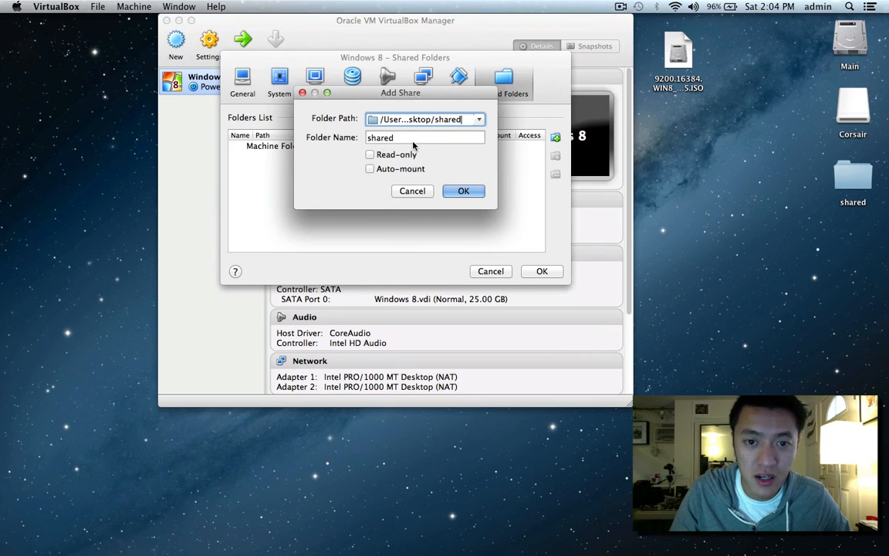
Confirm the new shared folder and accept the Windows 8 shared folder settings.
left_click(462, 192)
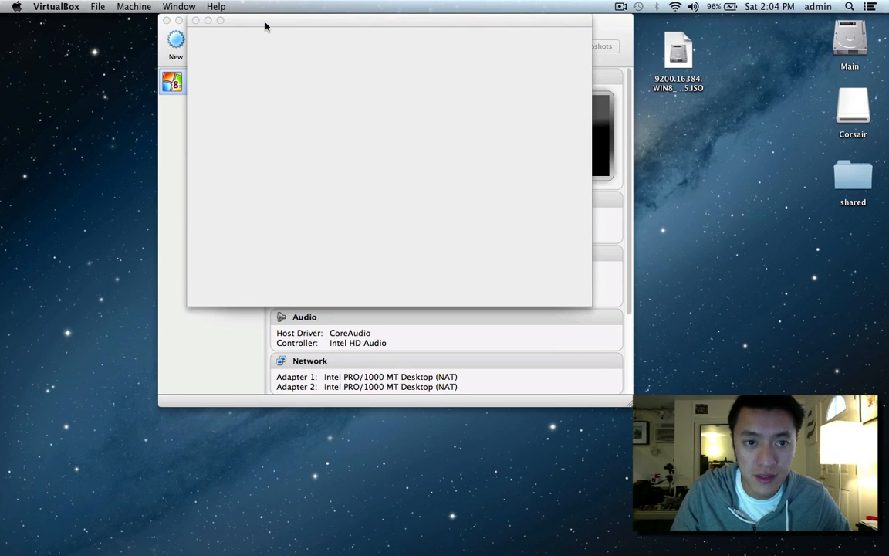
left_click_drag(265, 26, 270, 132)
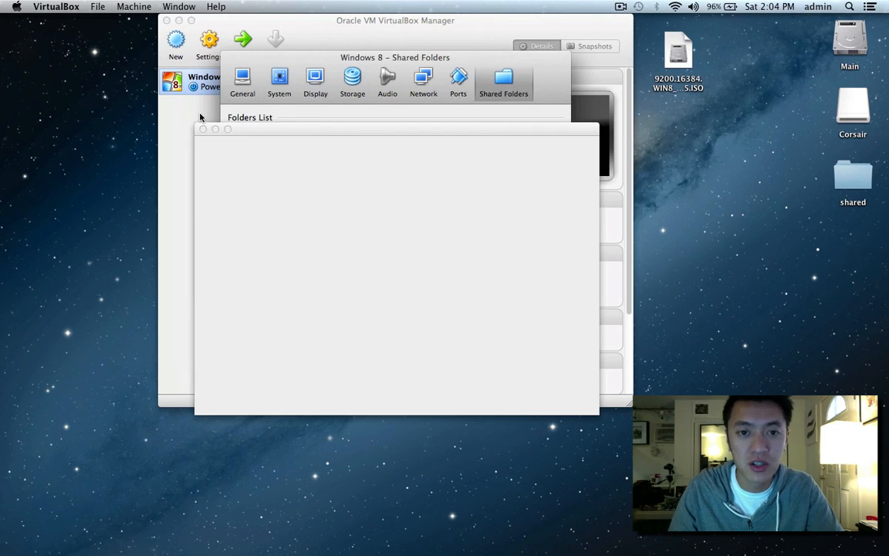
left_click(70, 7)
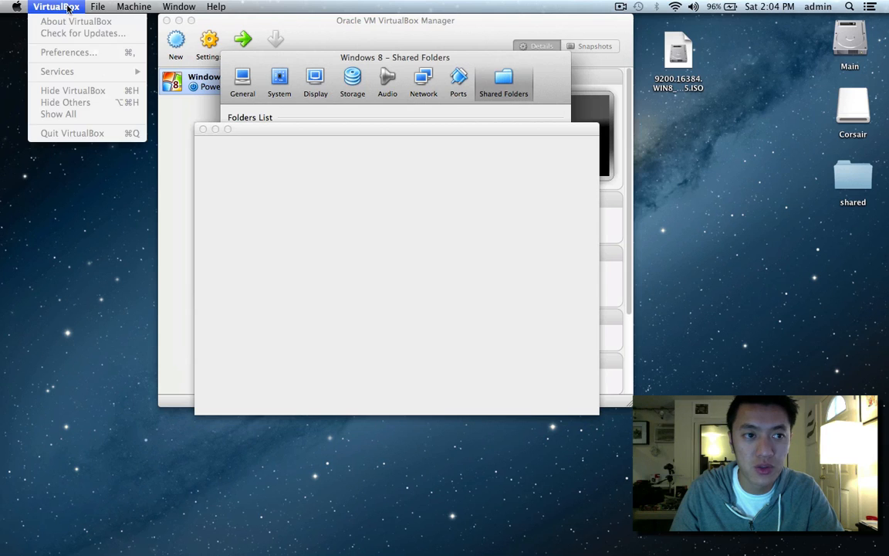
left_click(258, 64)
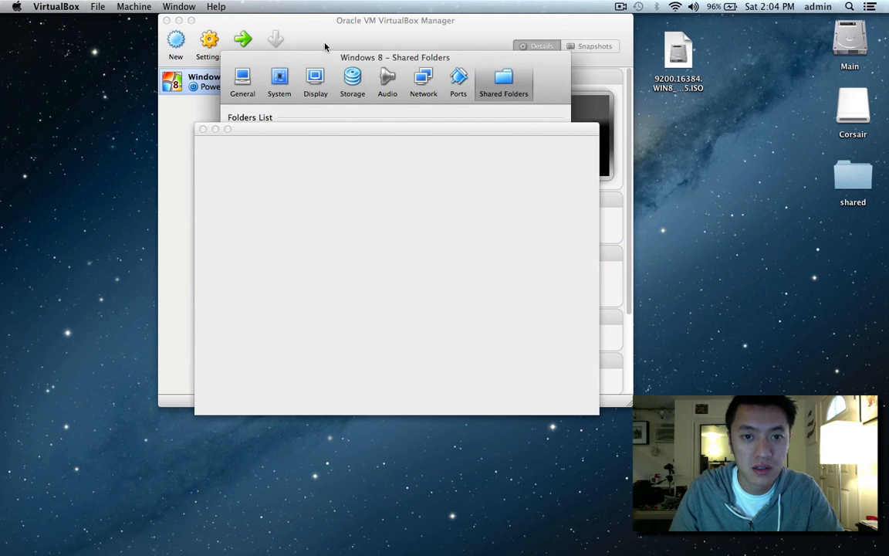
left_click_drag(328, 63, 548, 40)
left_click_drag(551, 111, 217, 277)
left_click(776, 249)
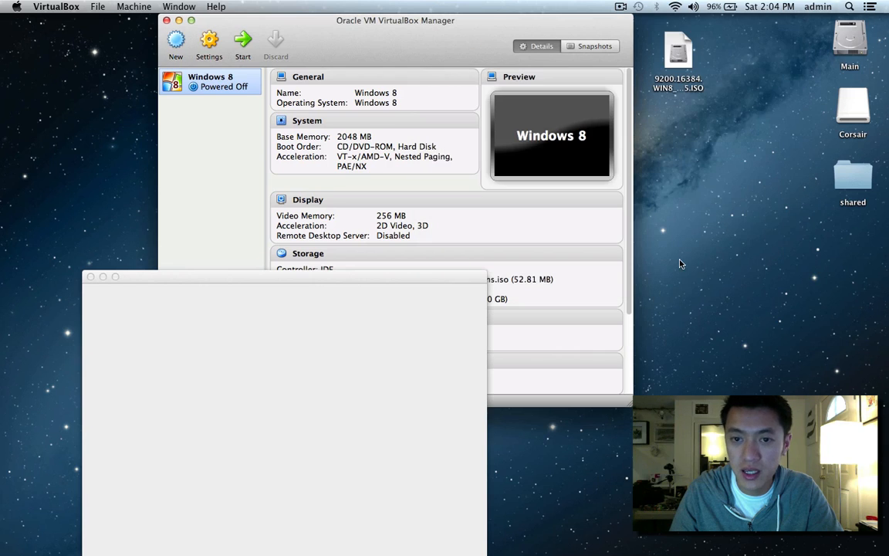
Bring the VirtualBox Manager back through Spotlight and start the Windows 8 machine.
key("super+h")
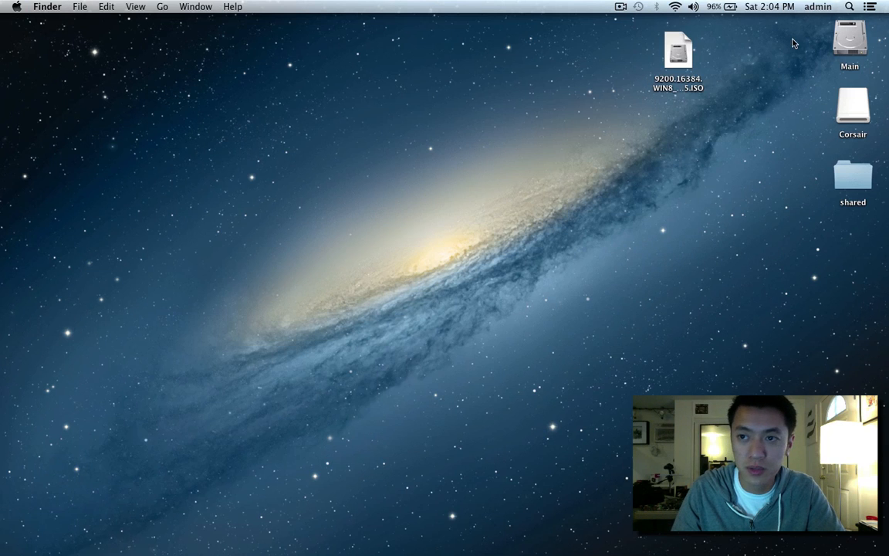
left_click(849, 7)
left_click(696, 61)
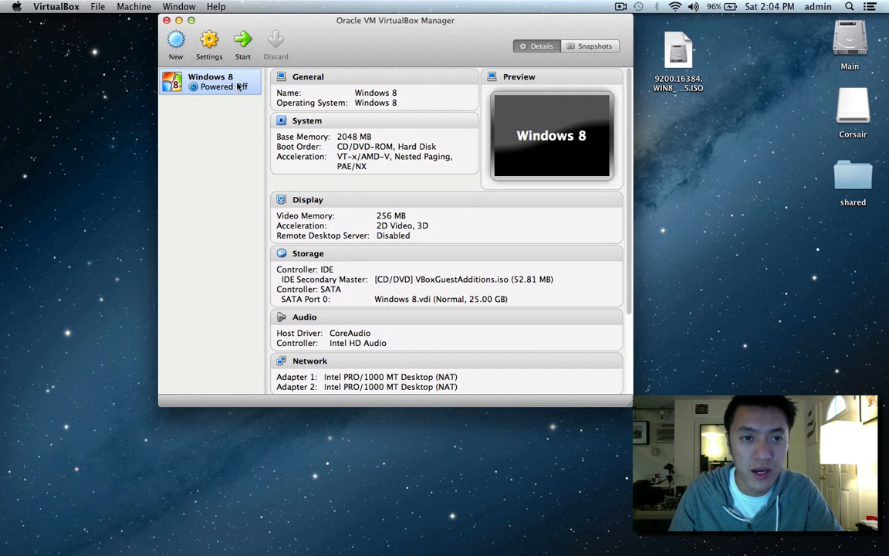
left_click(243, 44)
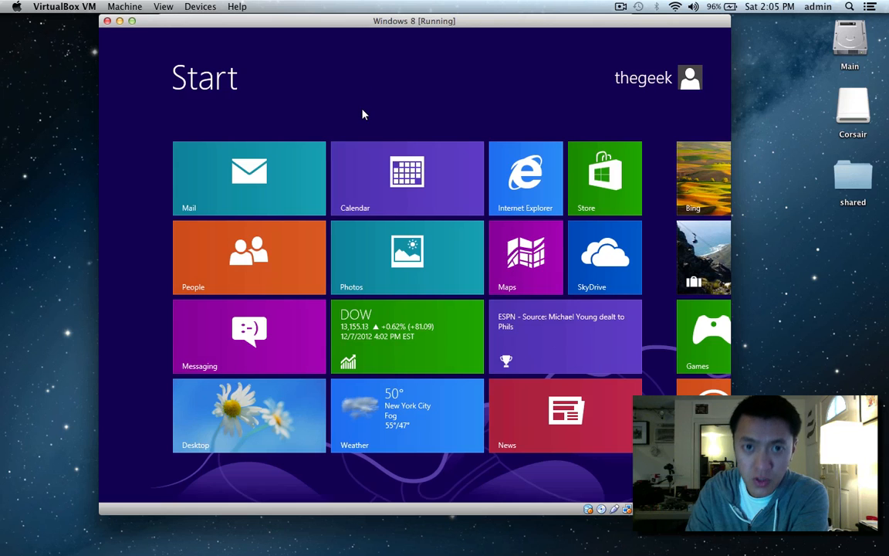
Go from the Windows 8 Start screen to the desktop and open File Explorer with Win+E.
left_click(245, 420)
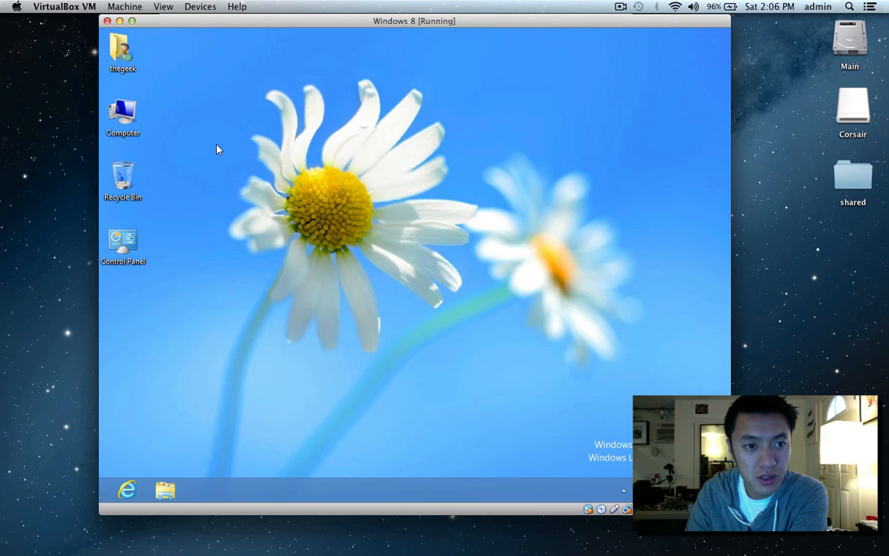
key("super+e")
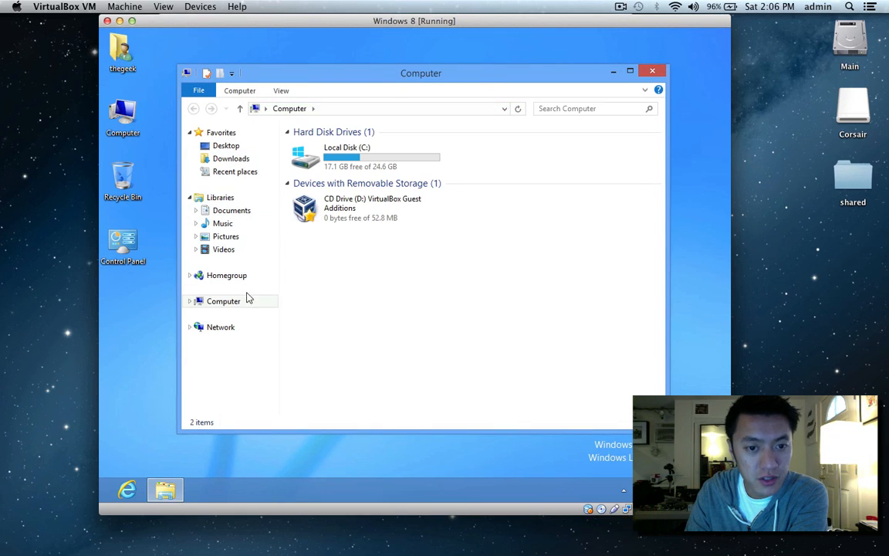
In the guest's Explorer, open Network > VBOXSVR > \\VBOXSVR\shared.
left_click(221, 328)
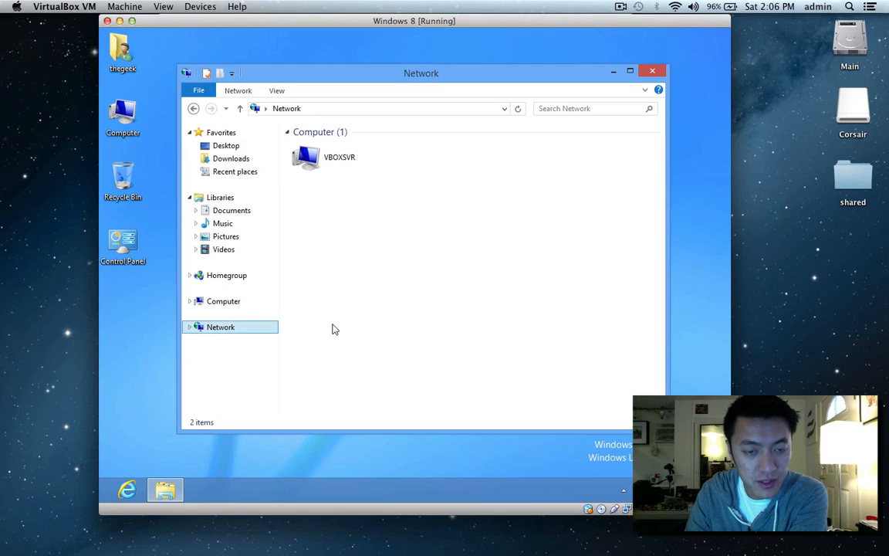
double_click(311, 161)
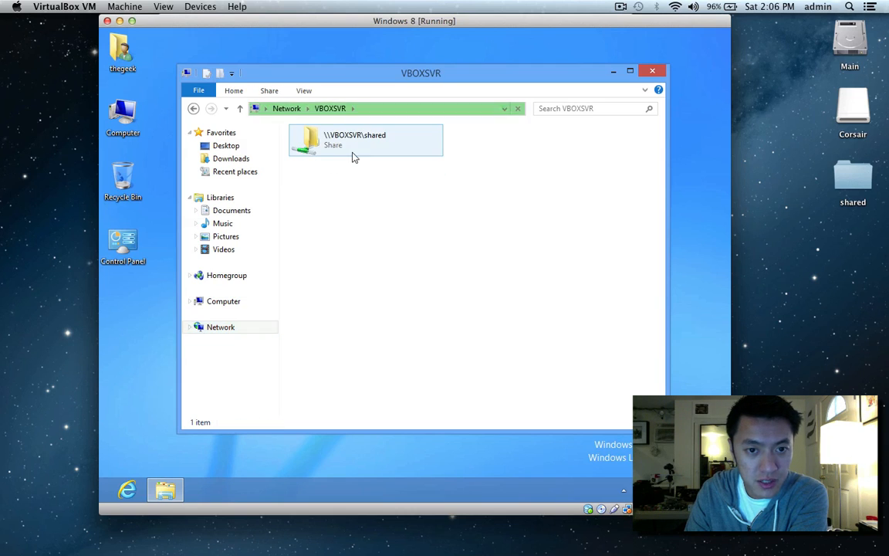
double_click(337, 146)
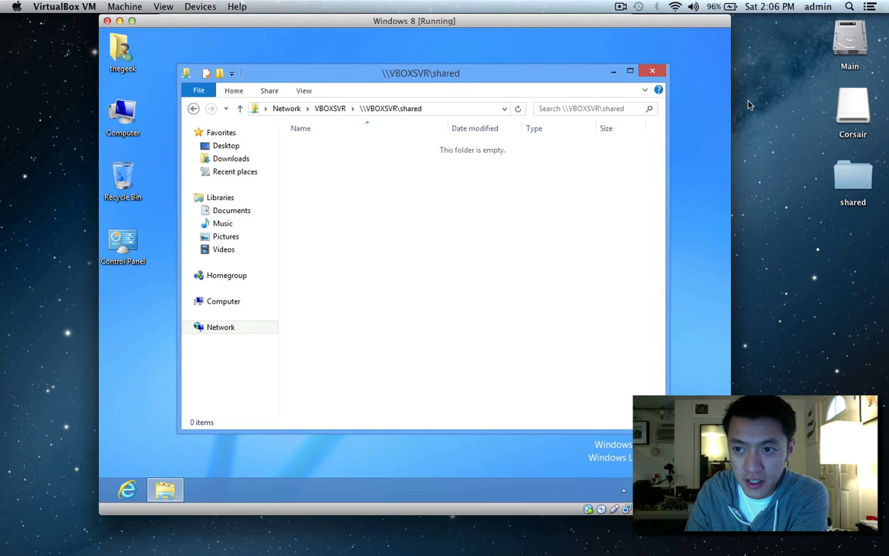
Drag the Windows 8 ISO into the Mac 'shared' folder and refresh Explorer to list it.
left_click_drag(689, 23, 590, 34)
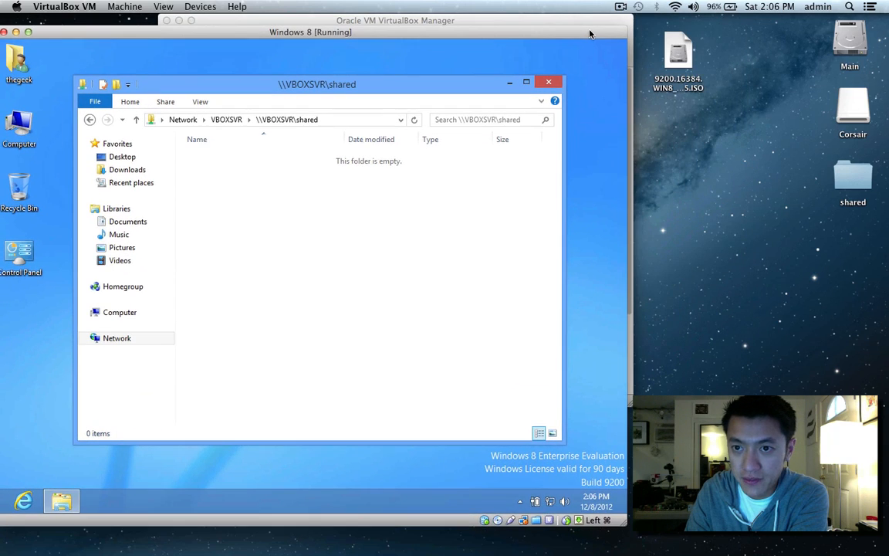
left_click_drag(683, 50, 854, 179)
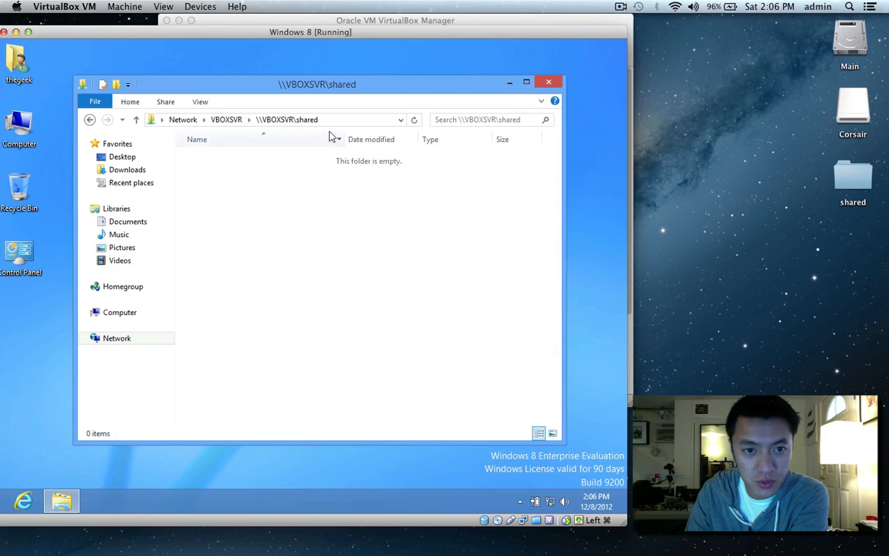
left_click(413, 120)
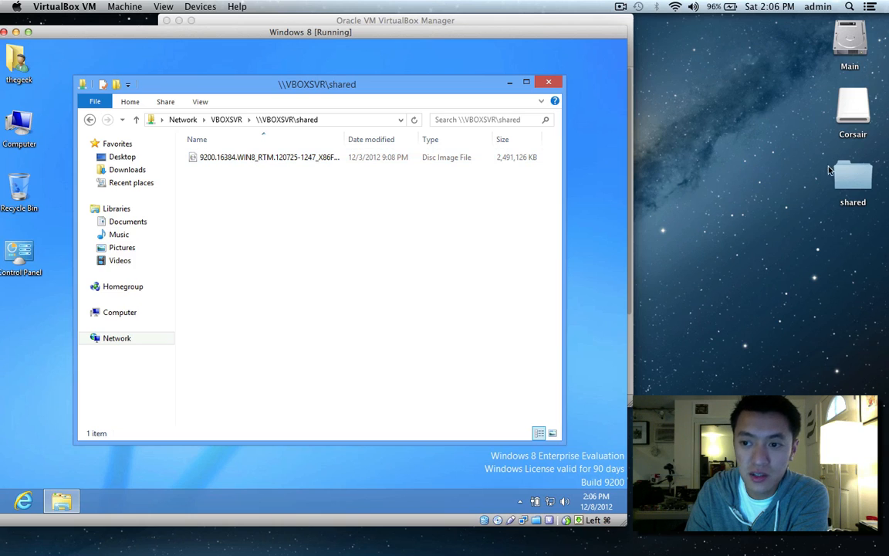
double_click(866, 178)
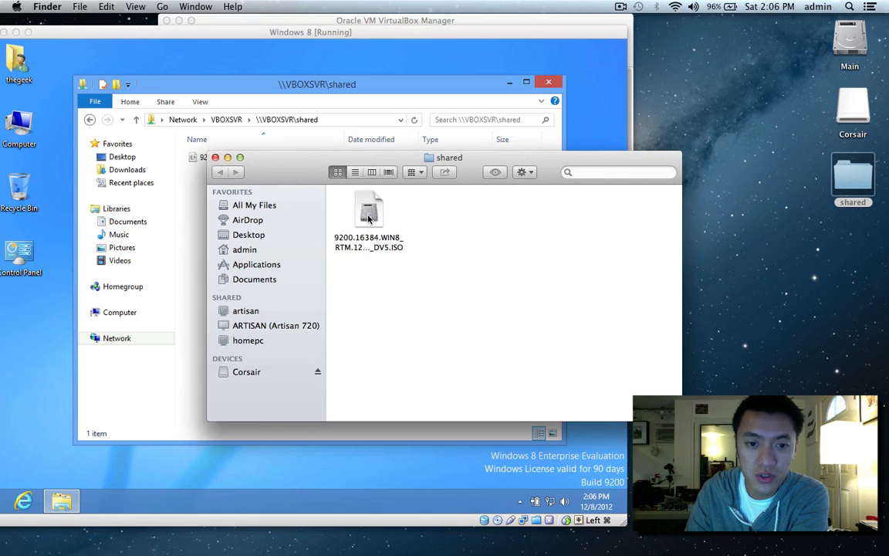
left_click(369, 220)
left_click(215, 156)
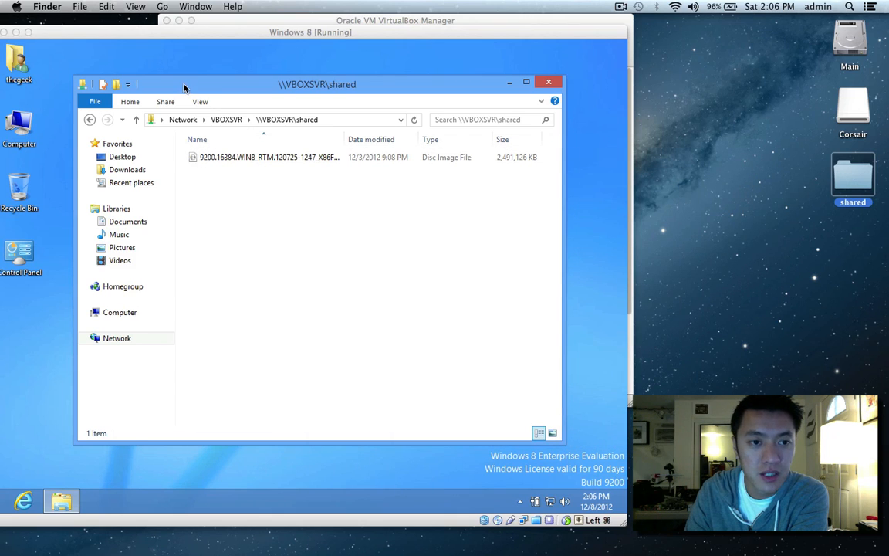
left_click_drag(183, 89, 207, 84)
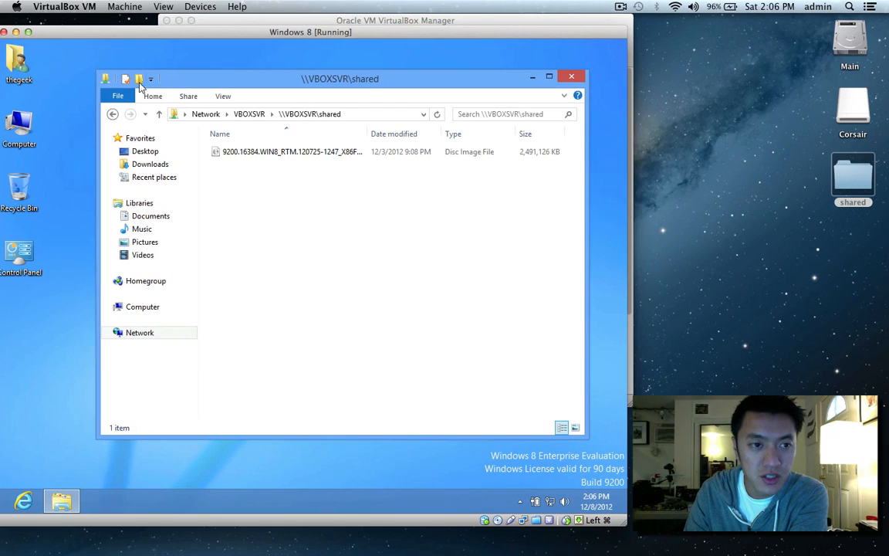
Close the guest's Explorer, switch the VM to fullscreen, then return to windowed mode with Host+F.
left_click(571, 75)
left_click_drag(433, 32, 535, 34)
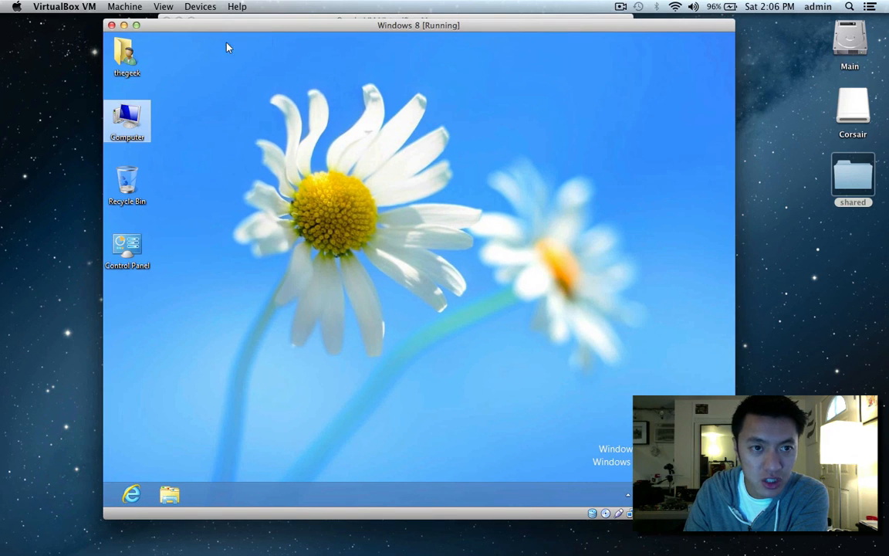
left_click(200, 6)
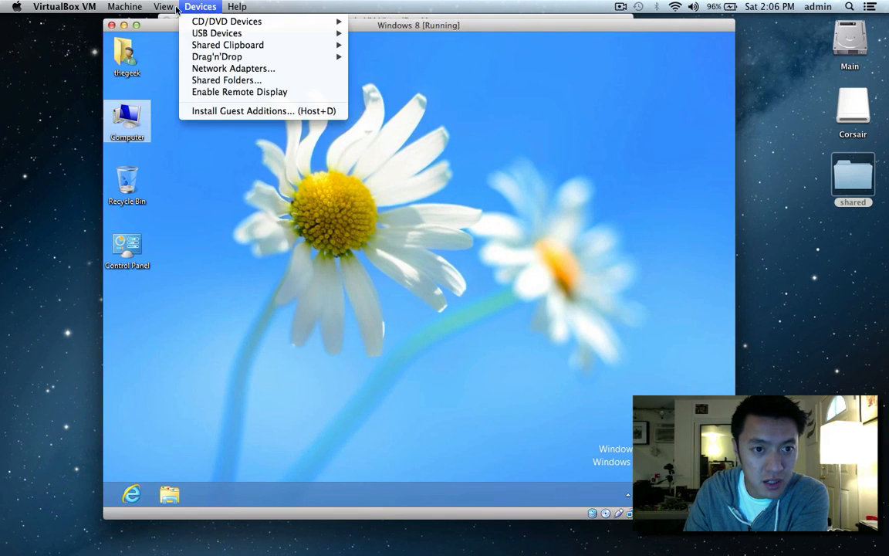
mouse_move(163, 7)
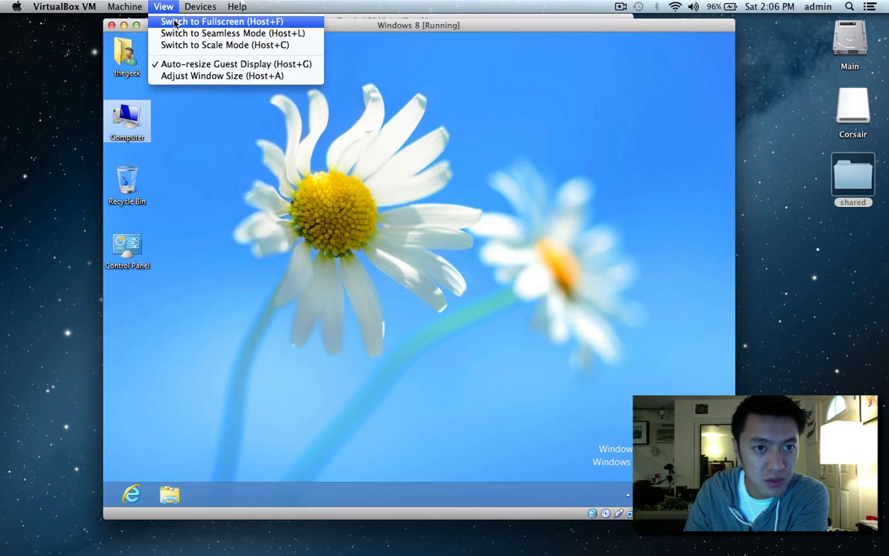
left_click(176, 23)
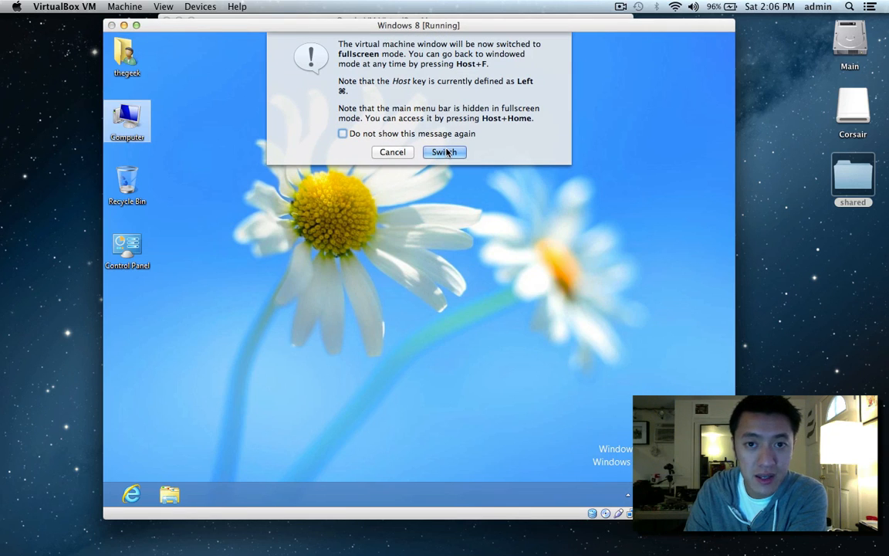
left_click(445, 153)
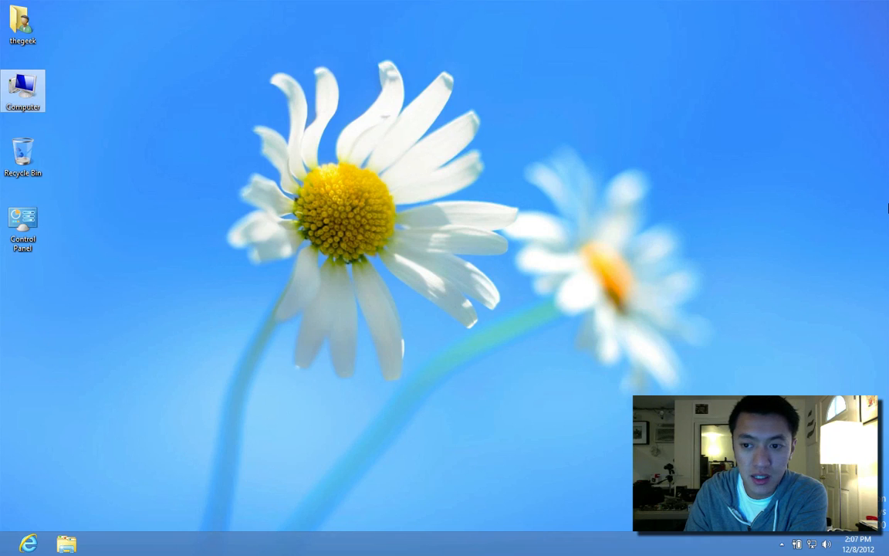
left_click_drag(664, 2, 583, 208)
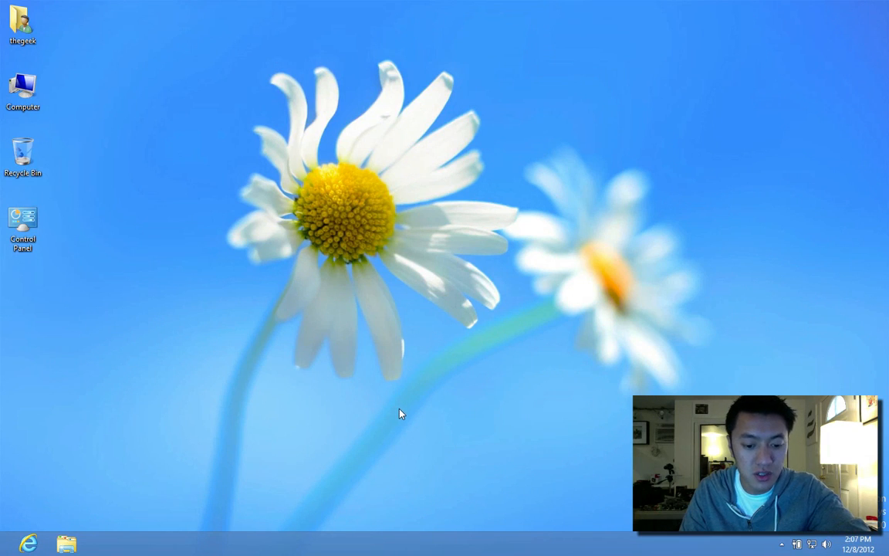
key("super+f")
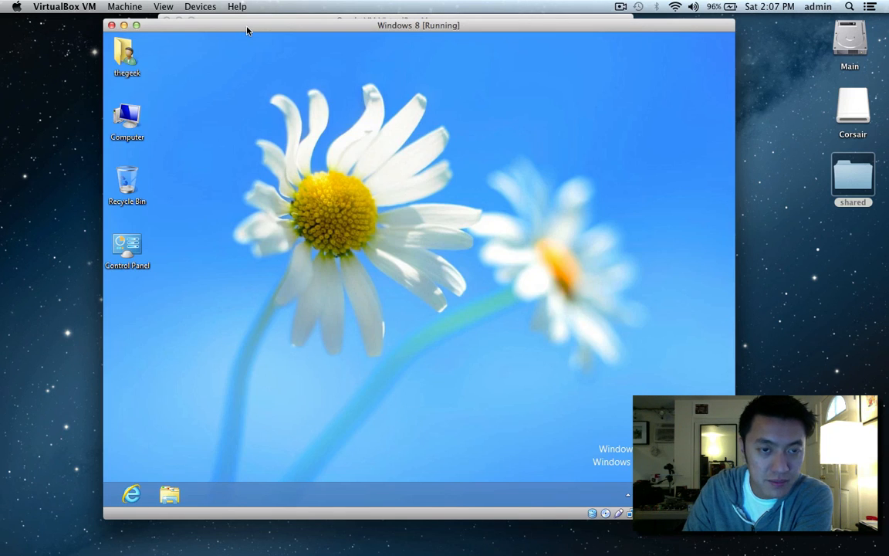
Switch the Windows 8 VM display to scale mode and shrink its window.
left_click_drag(221, 24, 247, 25)
left_click(199, 7)
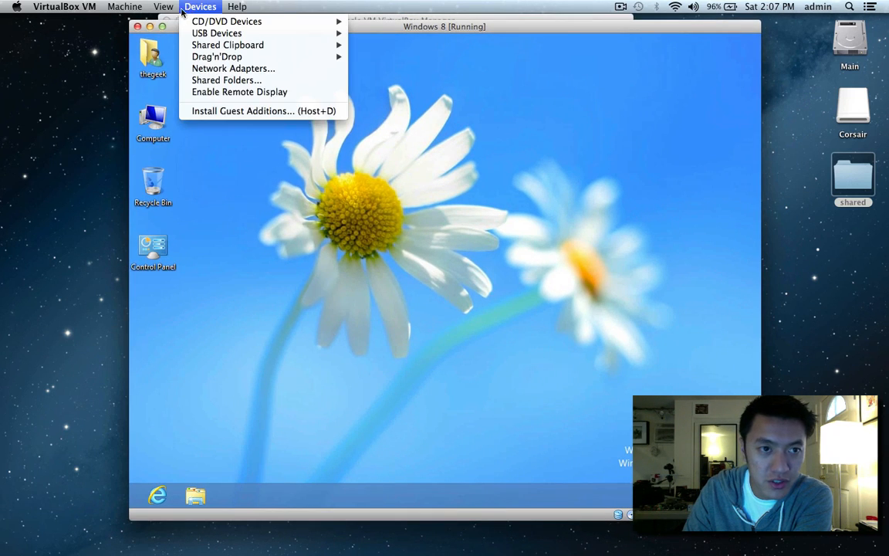
mouse_move(169, 10)
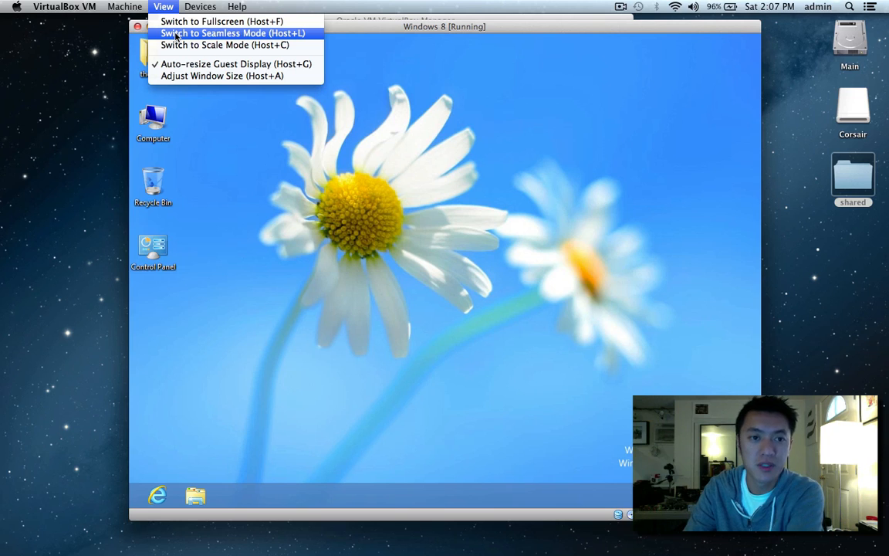
left_click(237, 45)
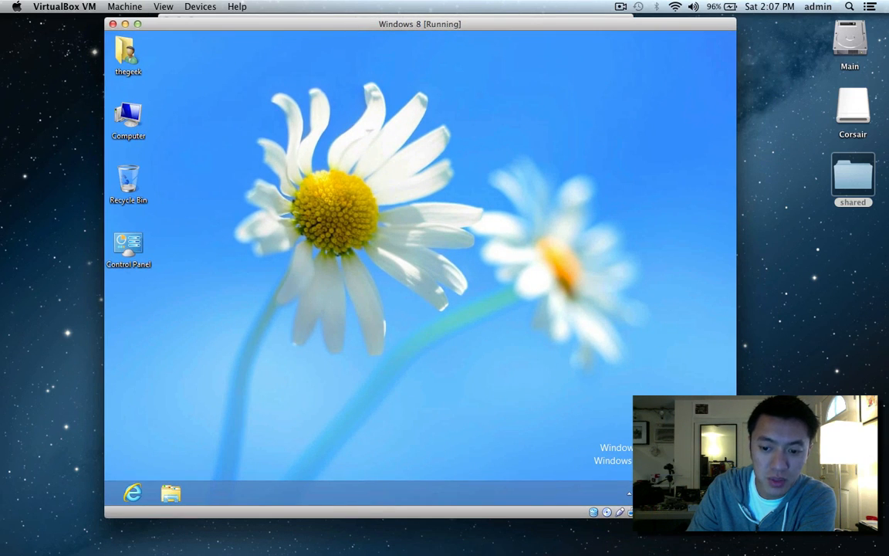
left_click_drag(735, 515, 865, 534)
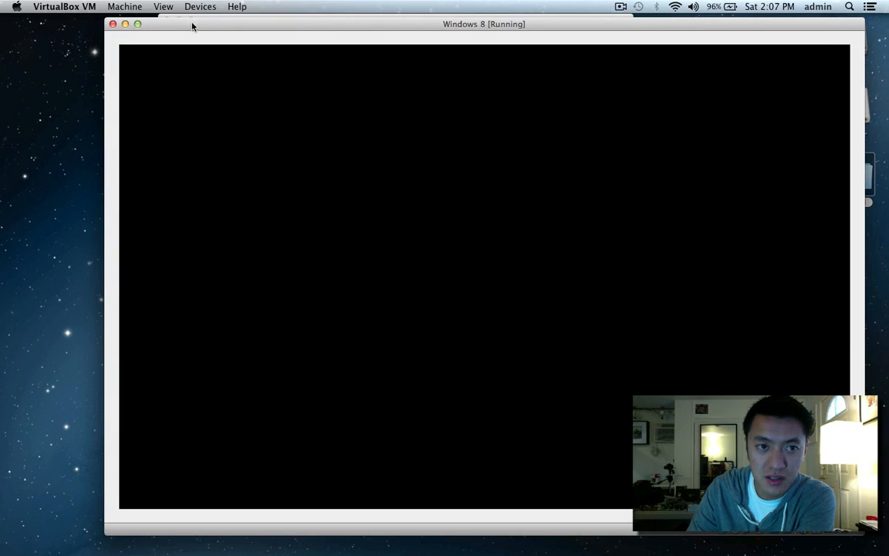
Move the VM window left, wake the blank guest display, and dismiss the View menu.
left_click_drag(192, 27, 141, 29)
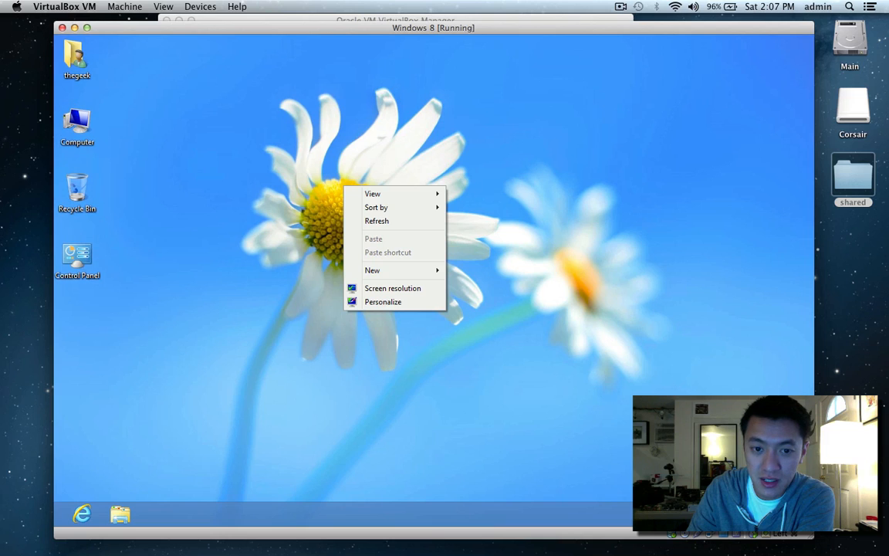
left_click(560, 333)
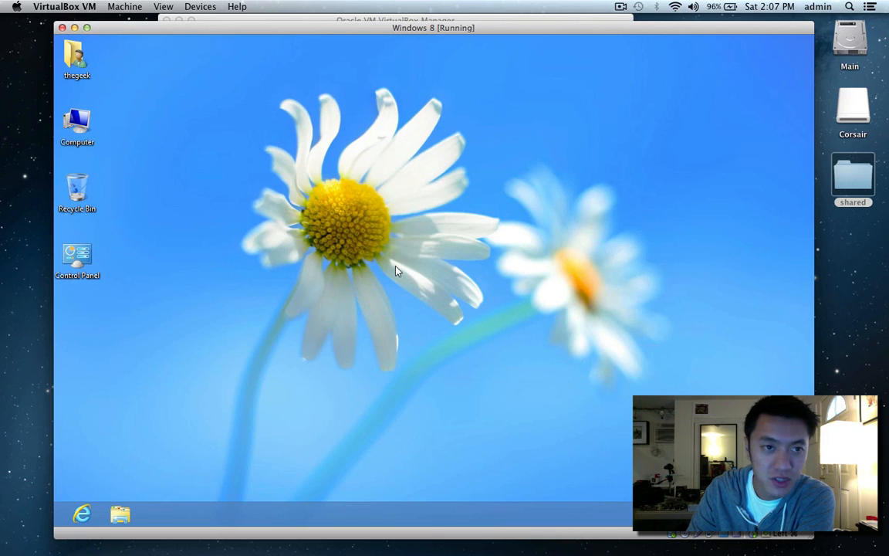
left_click(167, 6)
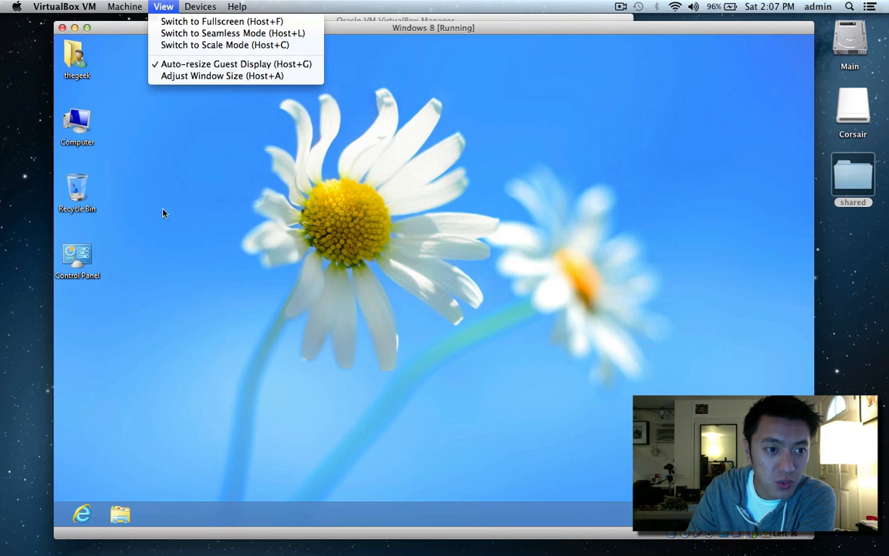
key("Escape")
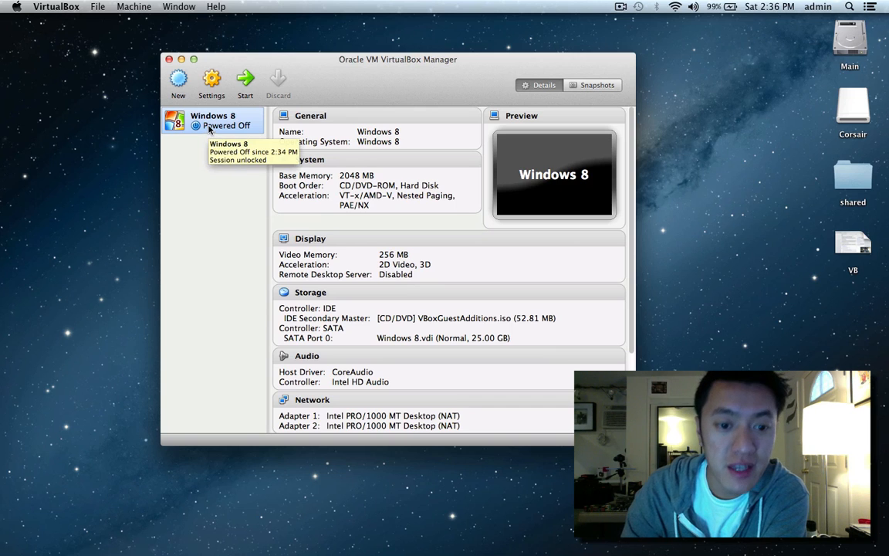
In Finder, open Main > Users > admin > VirtualBox VMs.
double_click(850, 39)
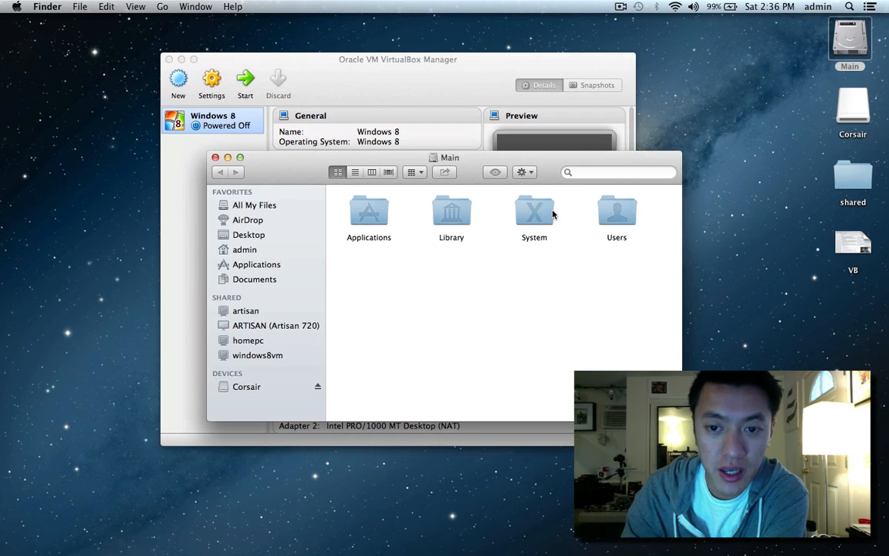
double_click(610, 208)
double_click(369, 210)
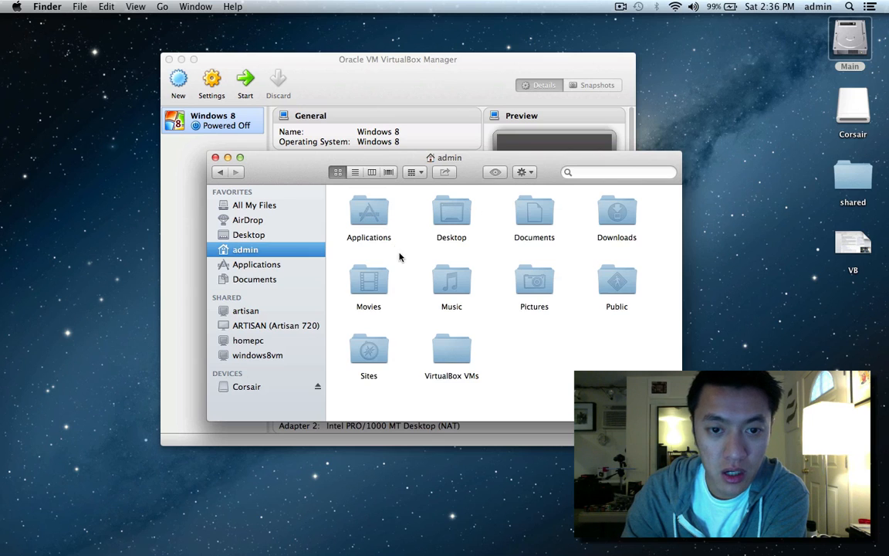
double_click(470, 351)
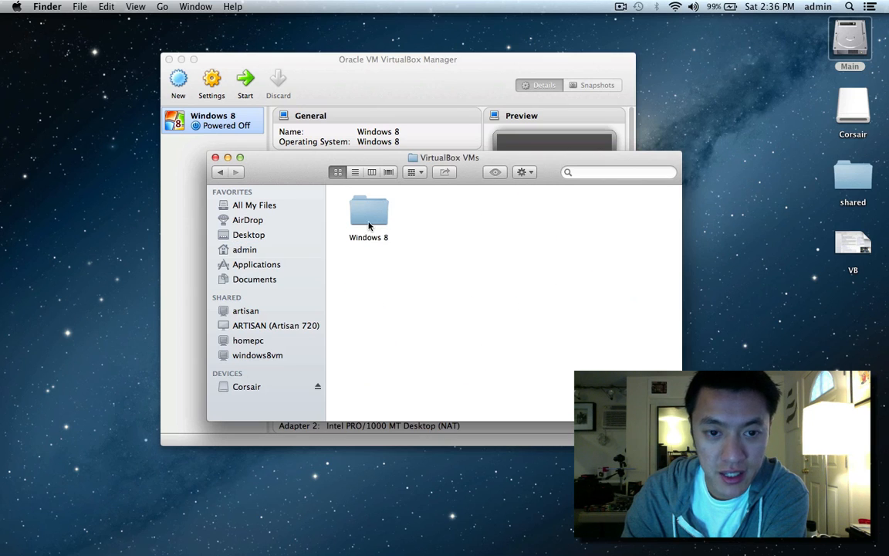
left_click(220, 173)
left_click(219, 173)
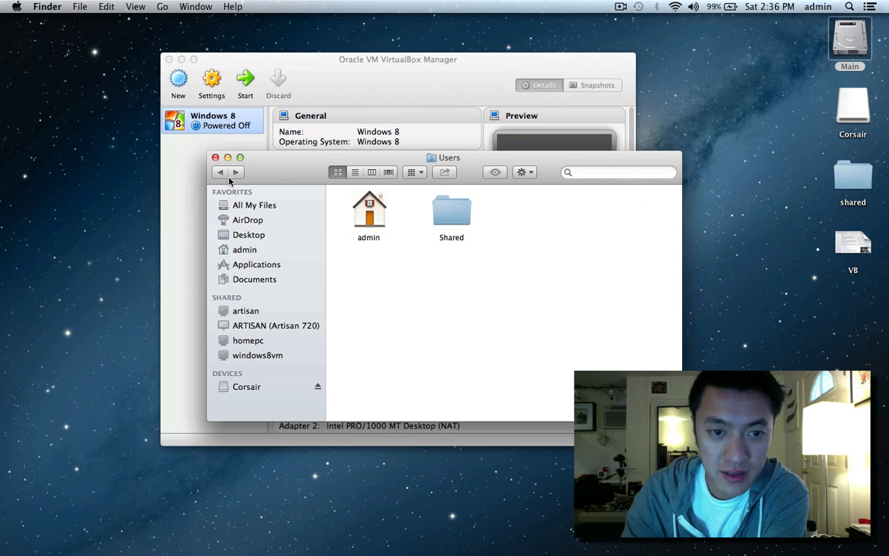
left_click(220, 173)
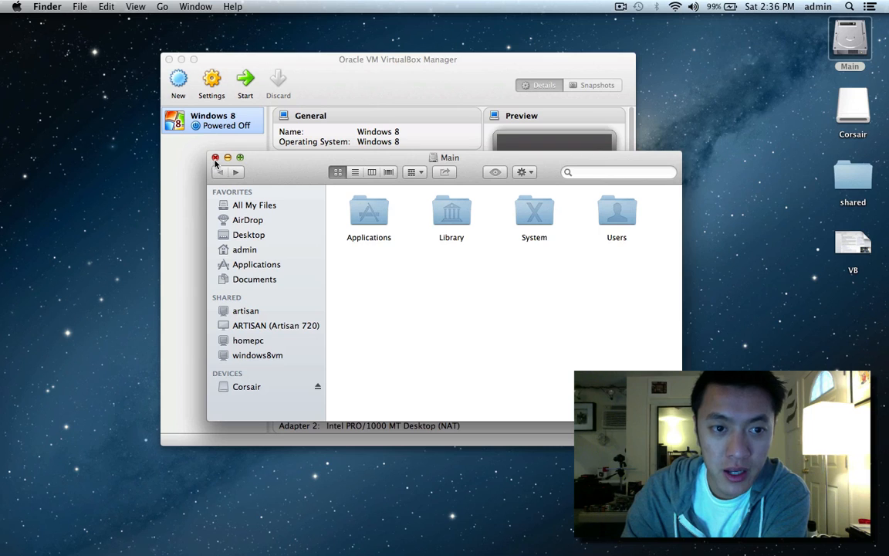
double_click(621, 212)
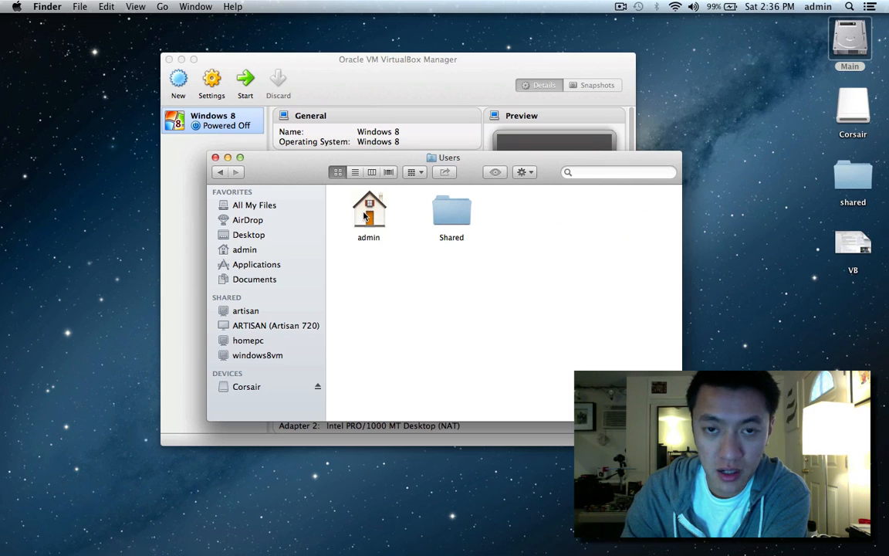
left_click(220, 172)
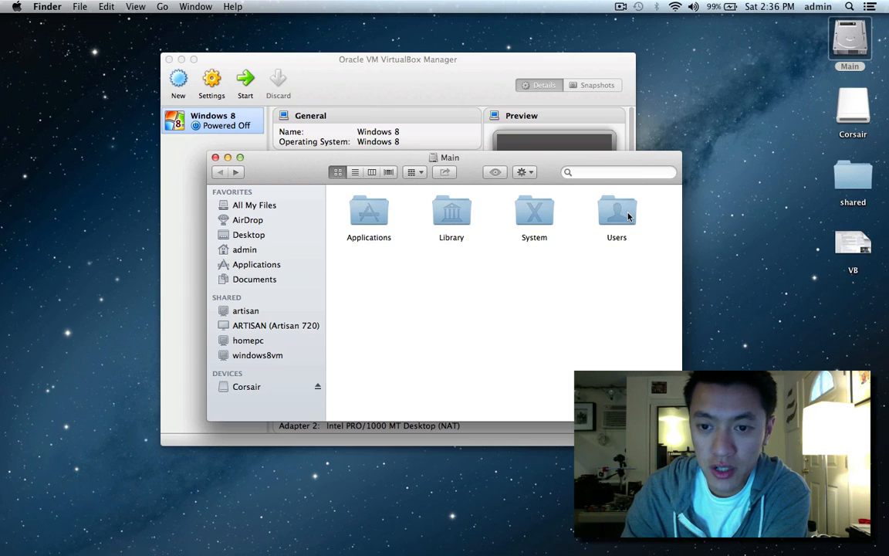
double_click(627, 215)
double_click(369, 210)
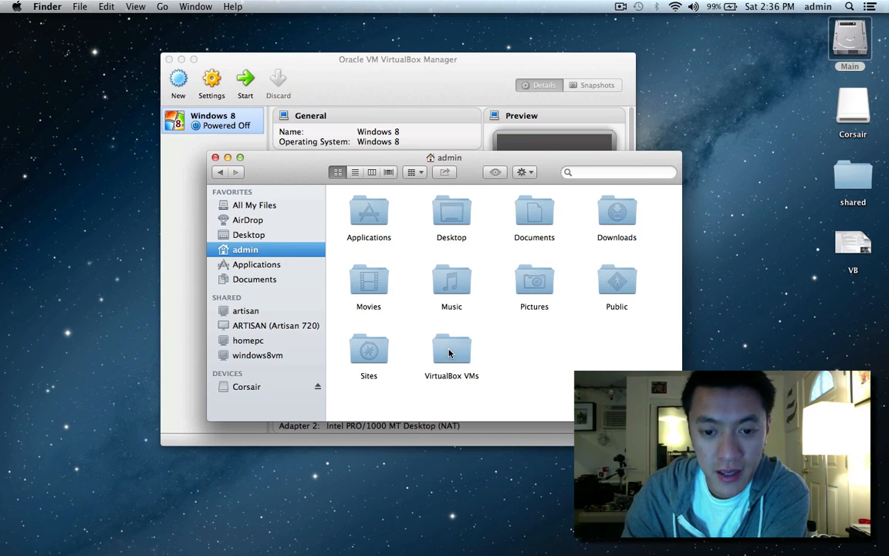
left_click(449, 353)
double_click(450, 352)
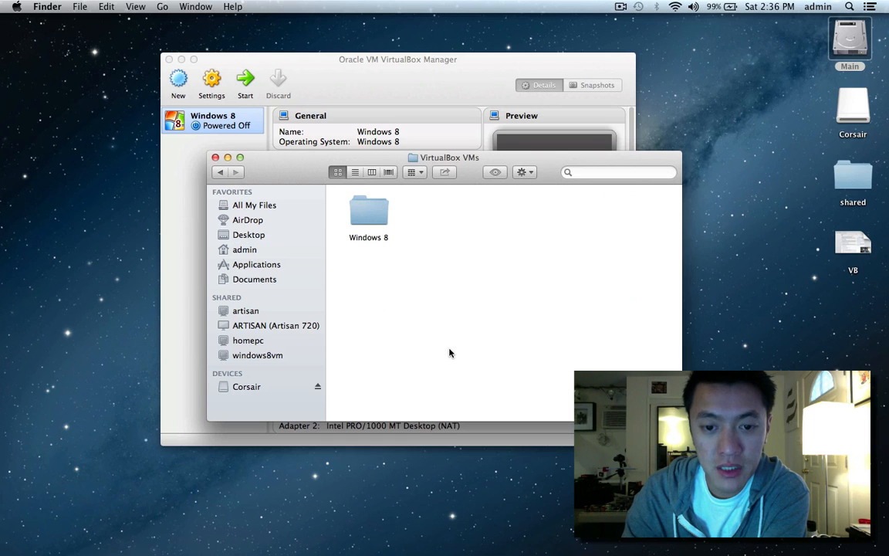
Get Info on the Windows 8 machine folder to see its 6.9 GB size.
left_click(380, 208)
right_click(375, 205)
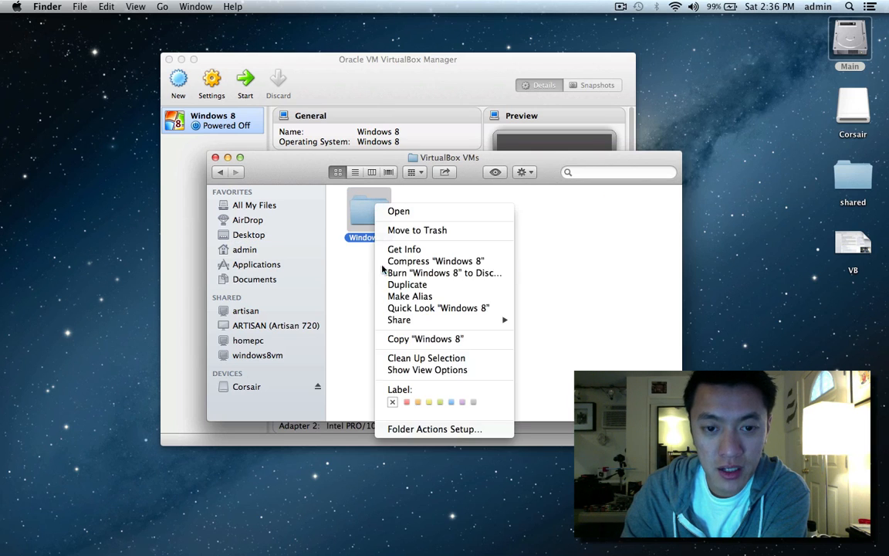
left_click(404, 249)
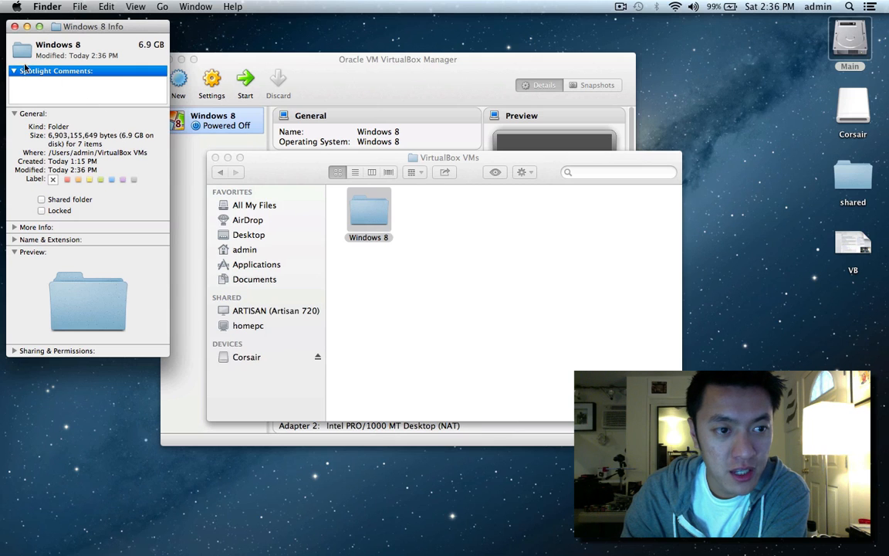
left_click(14, 27)
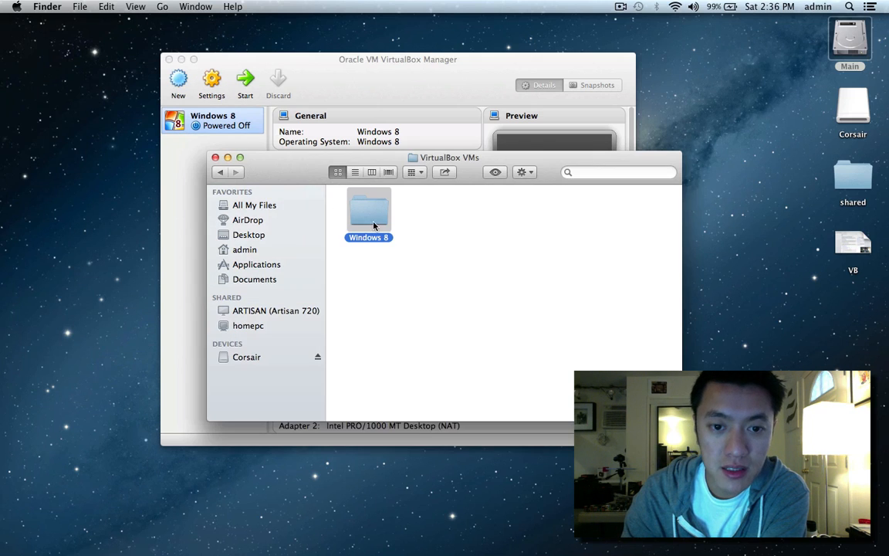
Move the Finder window down-right and bring the VirtualBox Manager to the top-left front.
left_click_drag(360, 163, 566, 279)
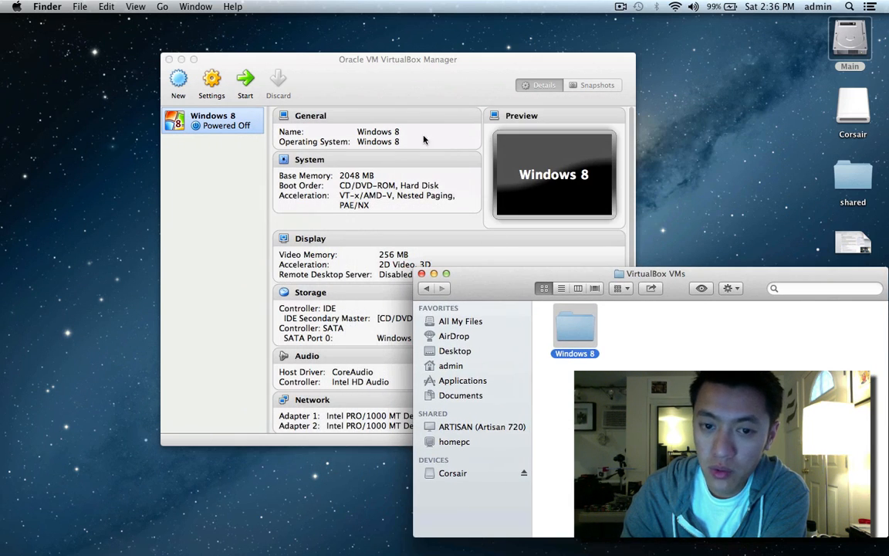
left_click(388, 69)
left_click_drag(388, 69, 240, 39)
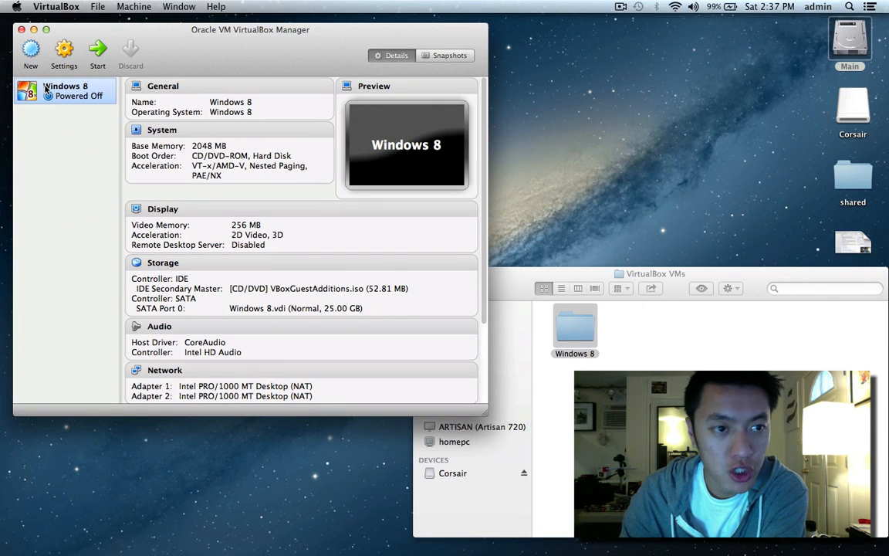
Remove the Windows 8 VM with Delete all files, then select its leftover folder in Finder.
right_click(76, 98)
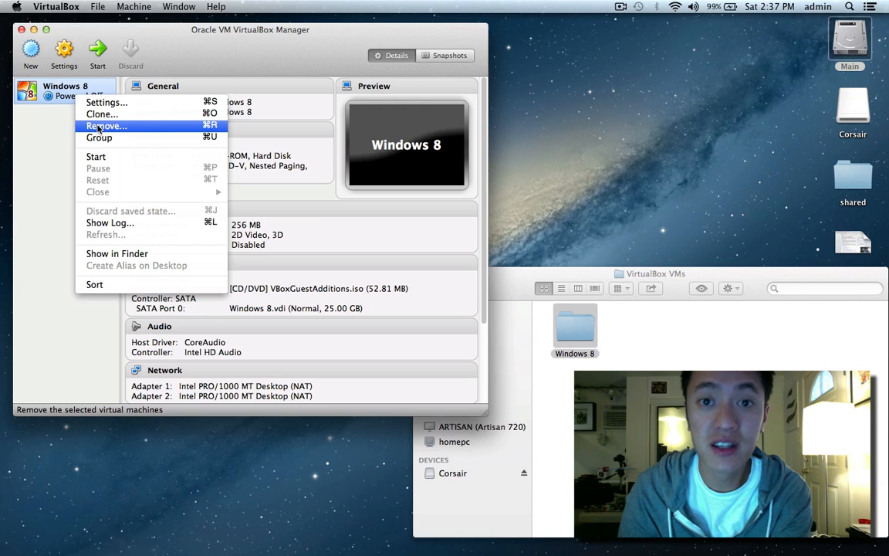
left_click(99, 127)
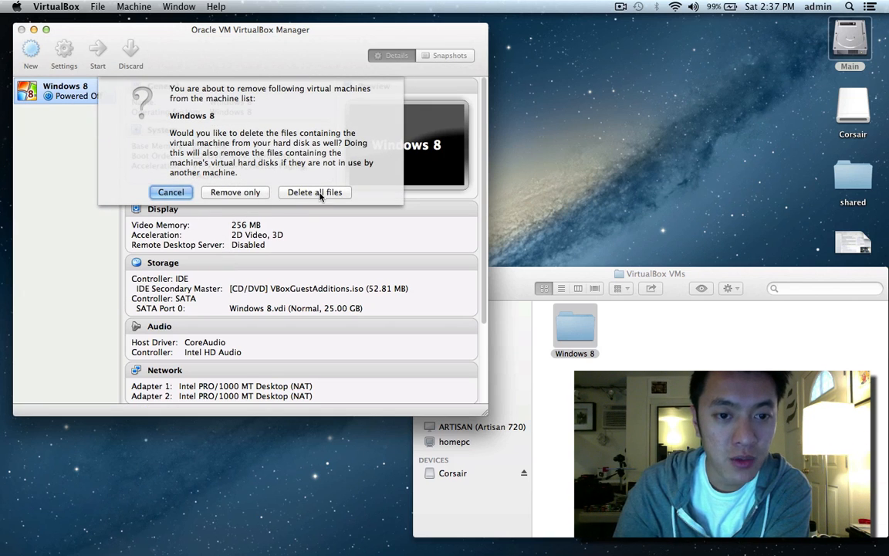
left_click(316, 192)
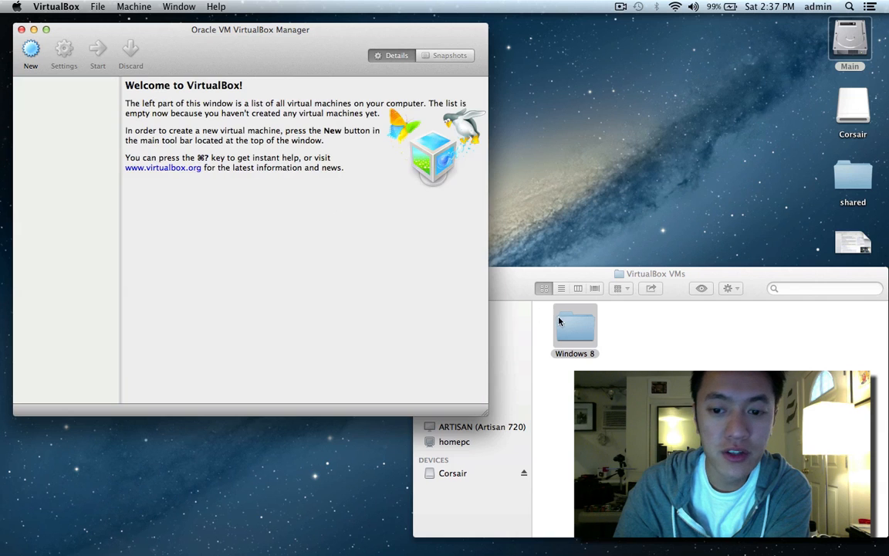
left_click(574, 324)
Check the leftover Windows 8 folder is empty and drag it to the Trash.
double_click(575, 324)
left_click_drag(507, 272, 335, 87)
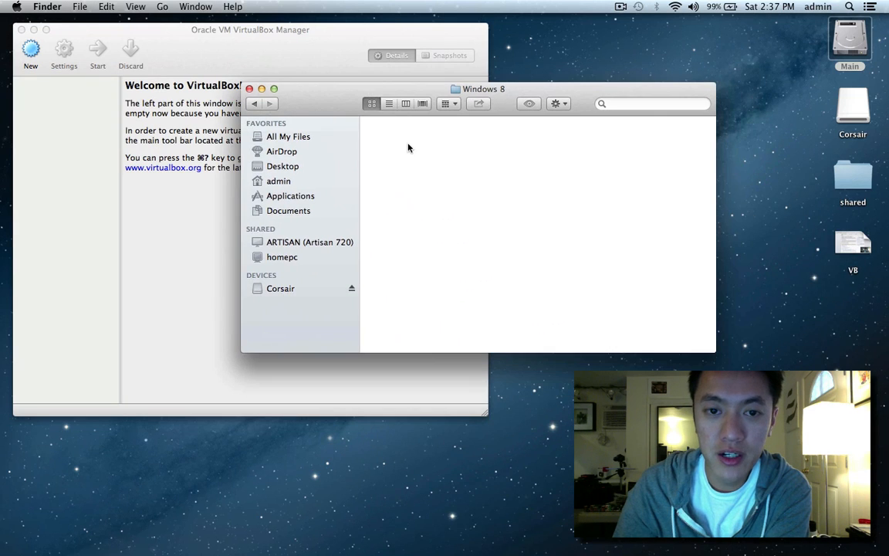
left_click(254, 105)
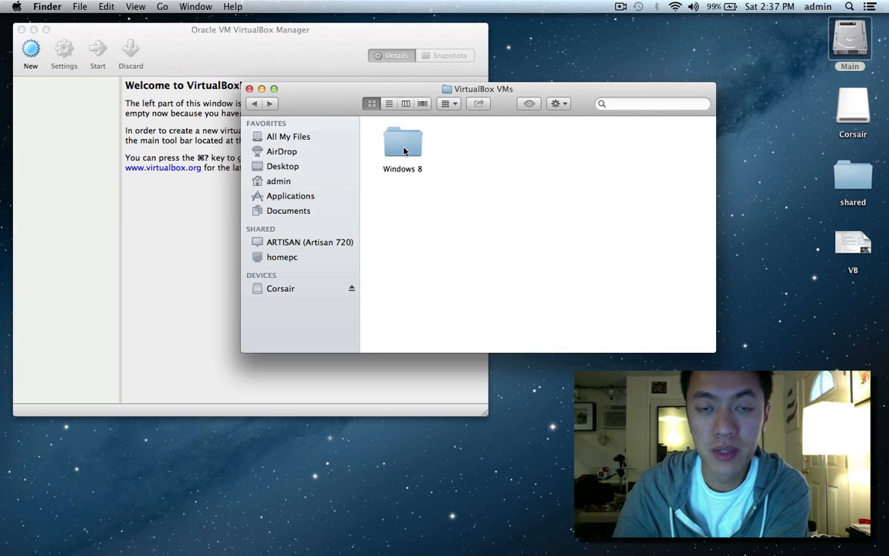
left_click_drag(404, 145, 448, 152)
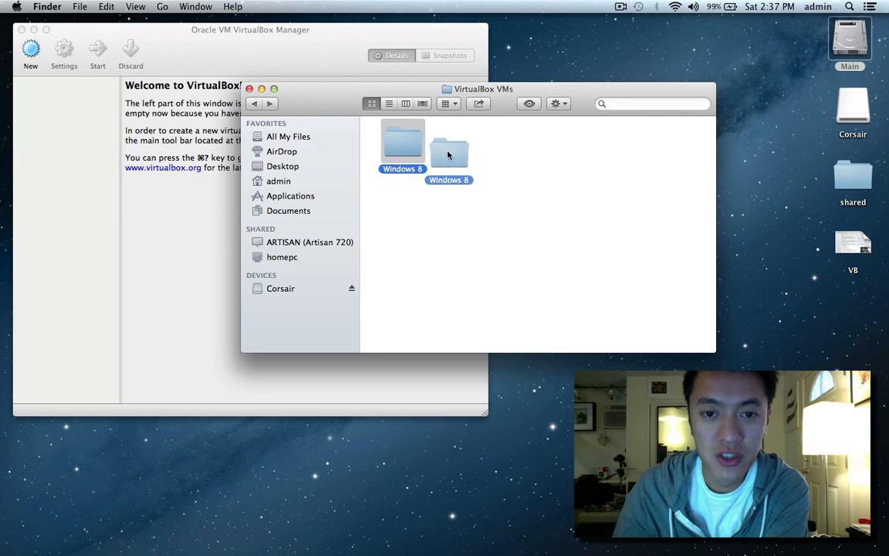
mouse_move(864, 547)
left_click_drag(864, 547, 865, 547)
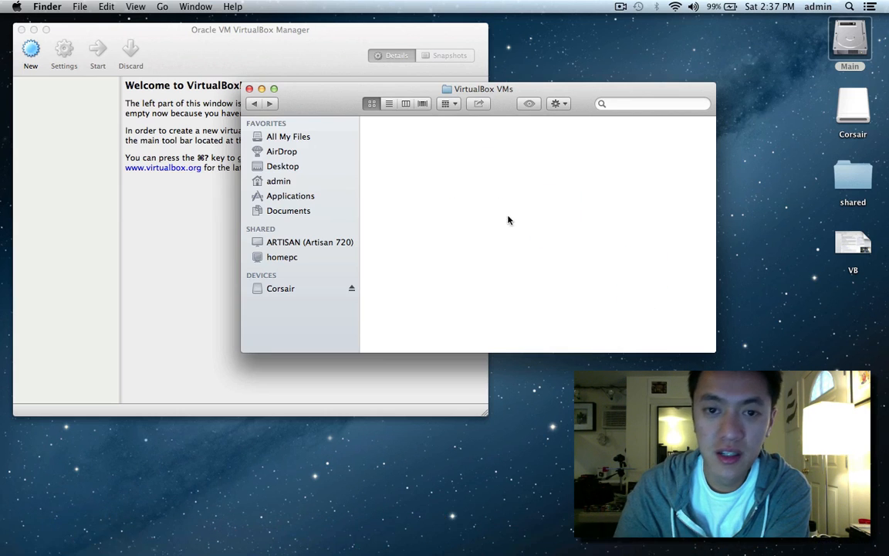
Close the VirtualBox VMs Finder window and the empty VirtualBox Manager.
left_click(249, 90)
left_click_drag(266, 72, 475, 101)
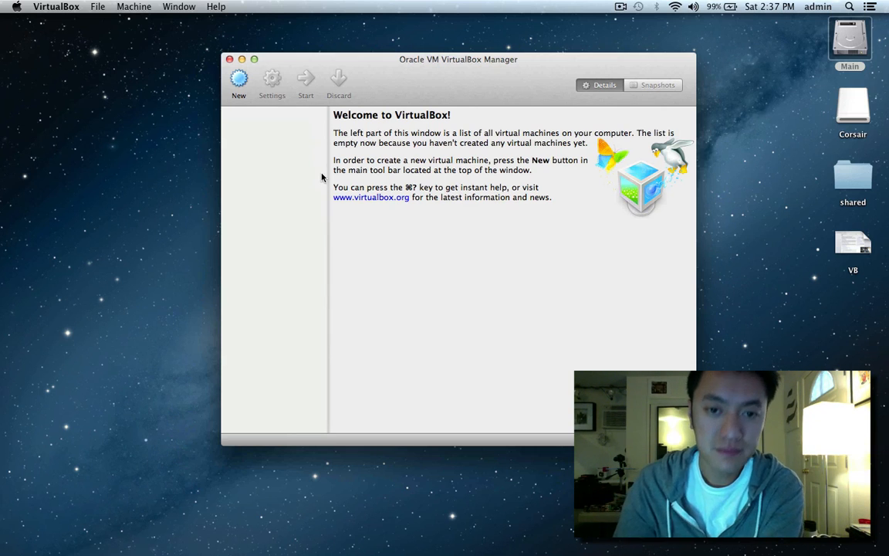
left_click(229, 58)
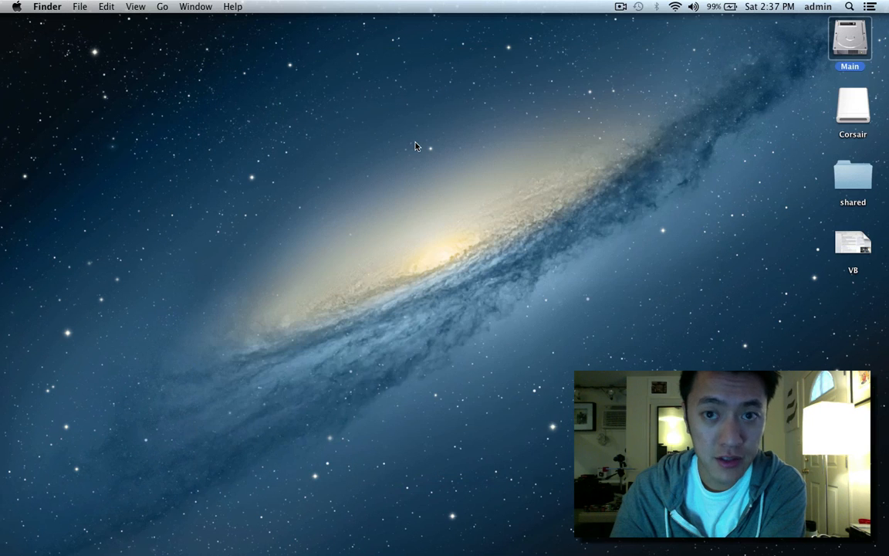